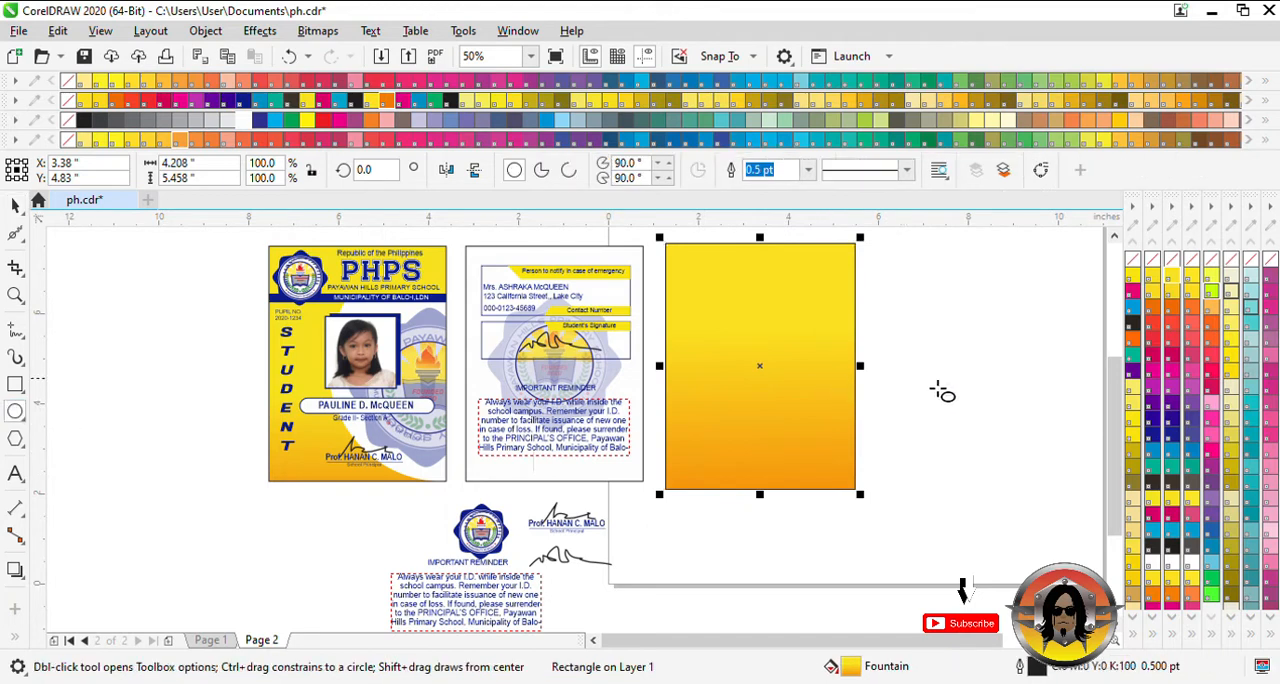
- Draw a circle overlapping the right part of the gradient rectangle and scale it to about 6.46 inches across
drag(940, 390, 777, 310)
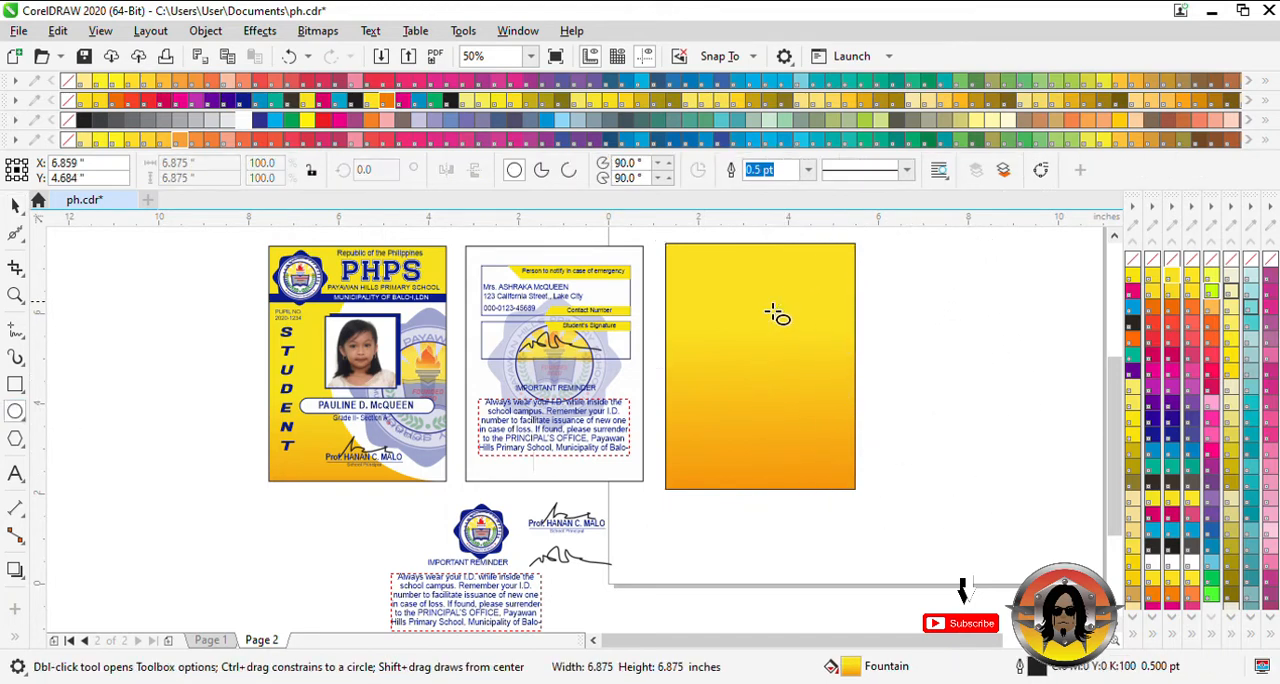
scroll(815, 425, down, 2)
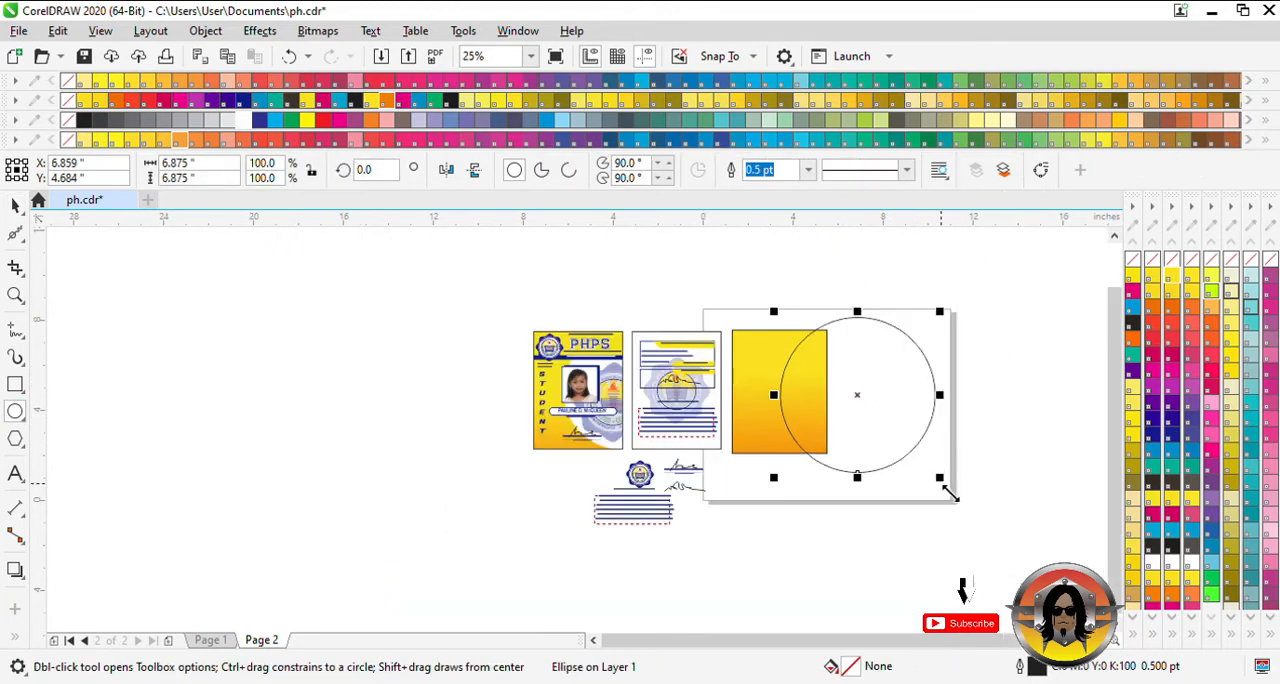
drag(948, 493, 936, 480)
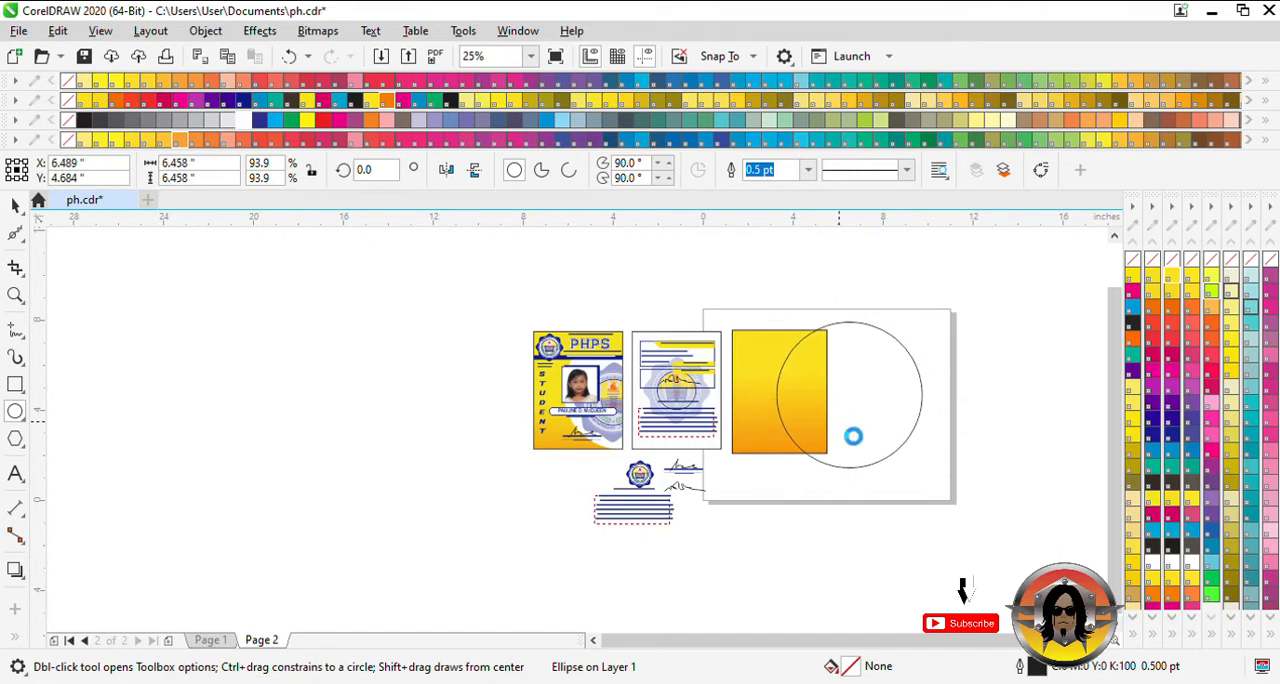
- Trim the gradient rectangle with the circle and delete the circle, leaving a curved cutout
click(15, 206)
shift+click(754, 361)
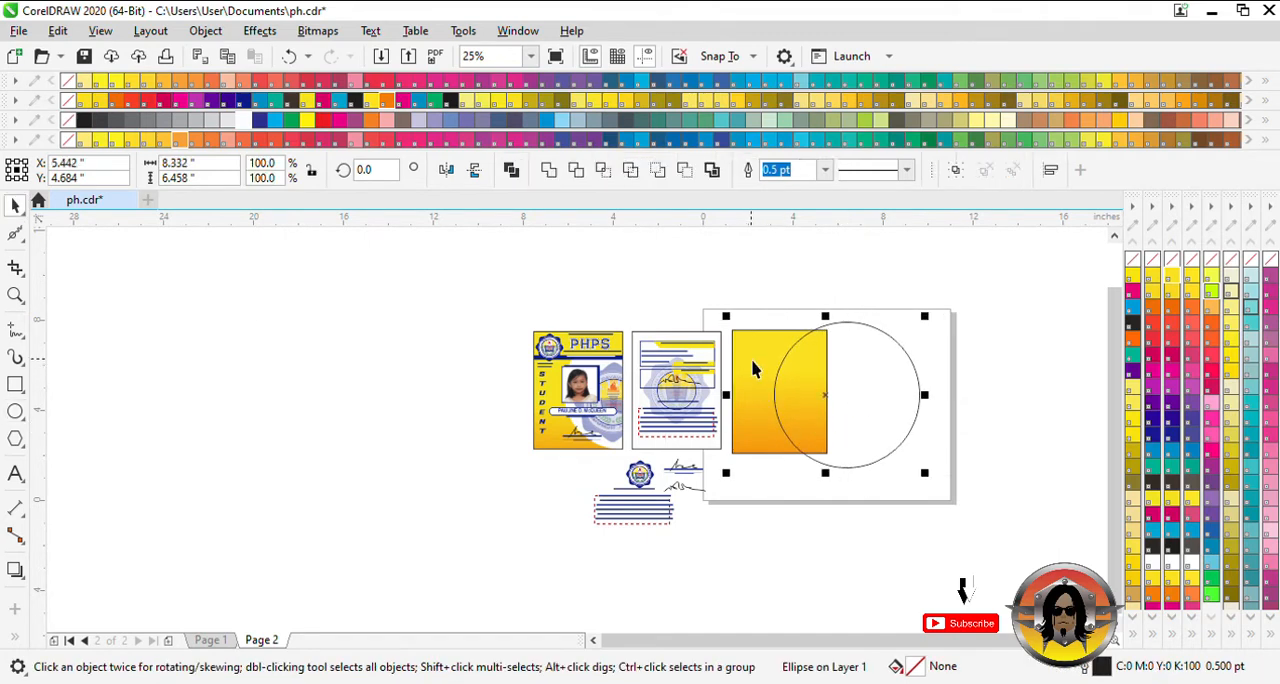
click(580, 171)
click(879, 384)
key(Delete)
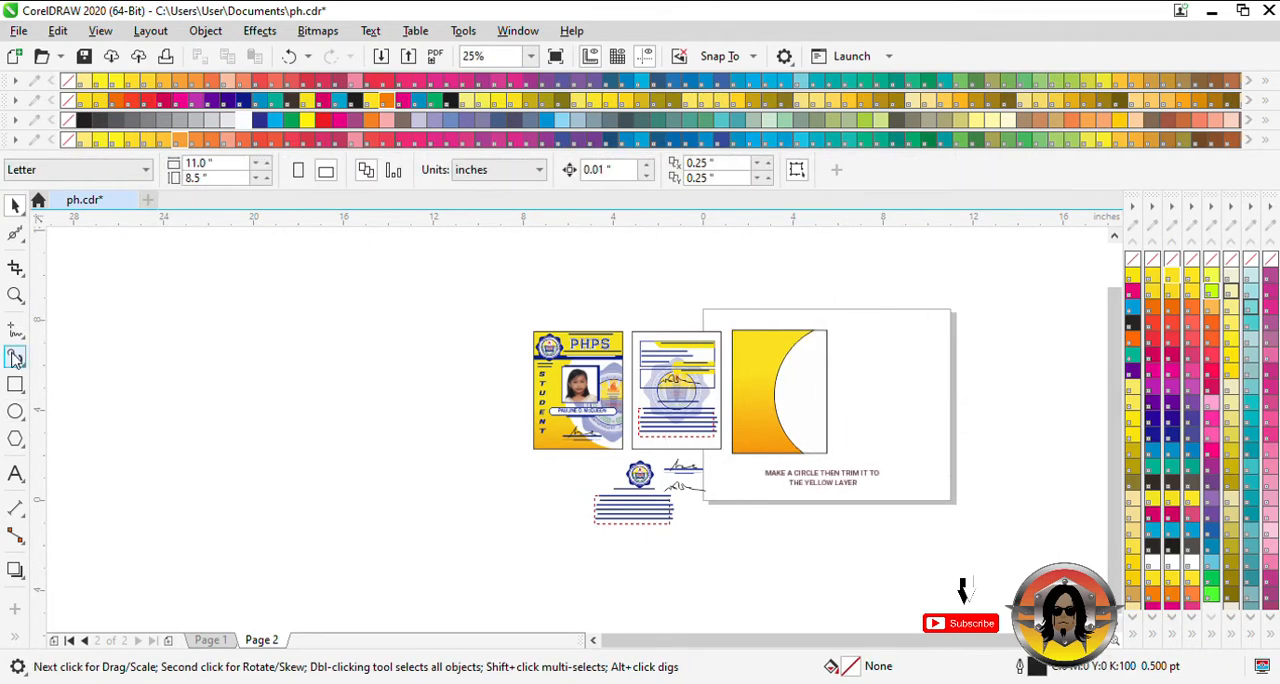
- Draw a header rectangle about 4.21 by 1.17 inches across the card's top, filled PANTONE Yellow CVC with no outline
click(15, 384)
scroll(777, 349, up, 1)
drag(668, 320, 854, 370)
click(517, 103)
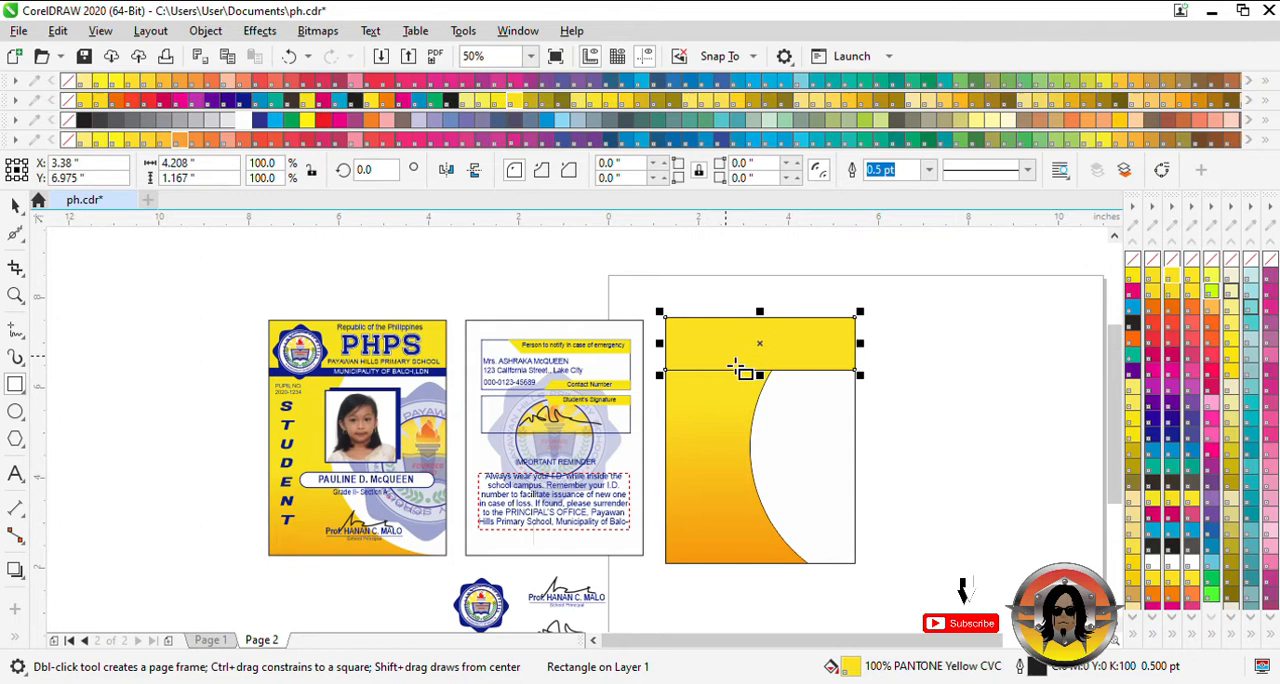
right_click(1131, 259)
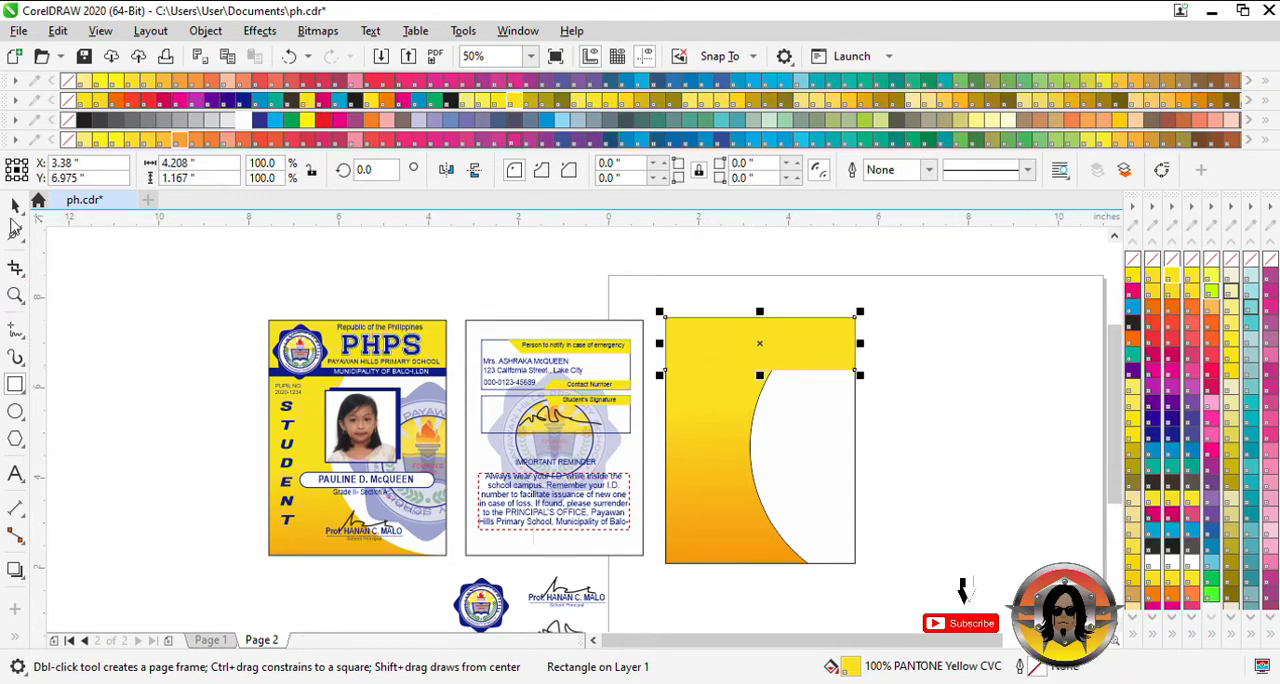
- Duplicate the header rectangle as a band about 0.29 inch high directly below it, filled with PANTONE Reflex Blue
click(15, 205)
drag(778, 345, 767, 383)
click(243, 100)
scroll(770, 395, up, 2)
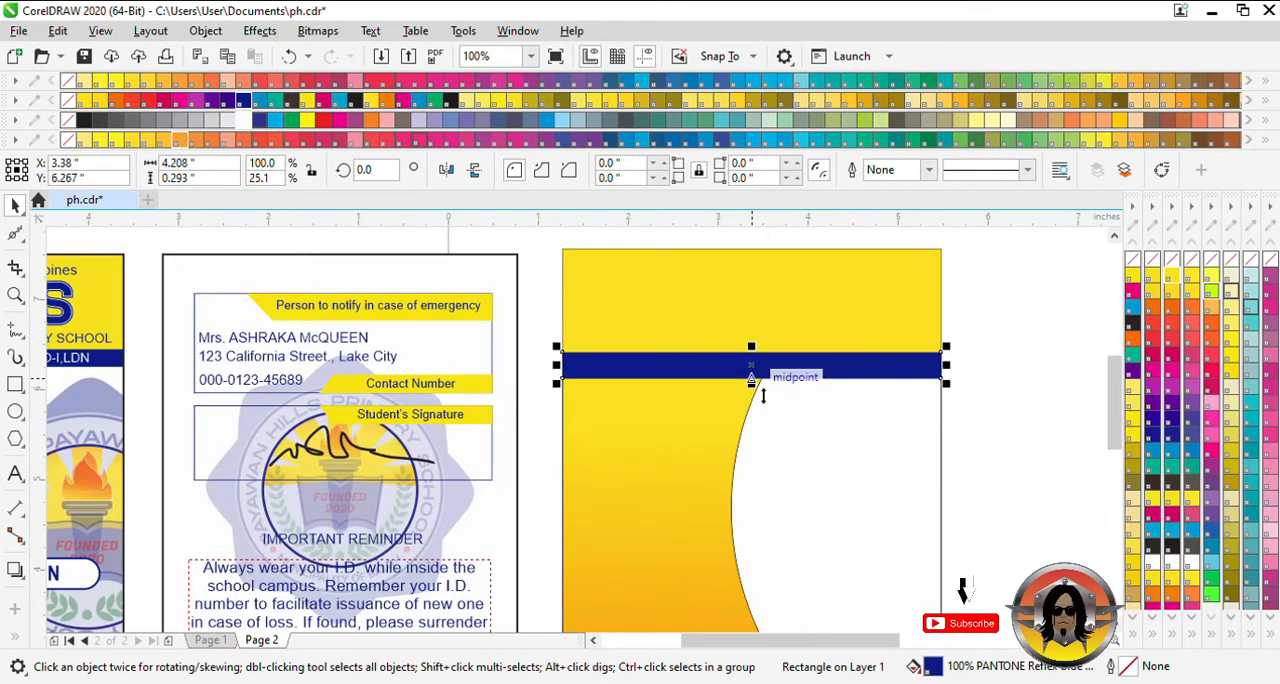
scroll(762, 395, down, 2)
click(789, 348)
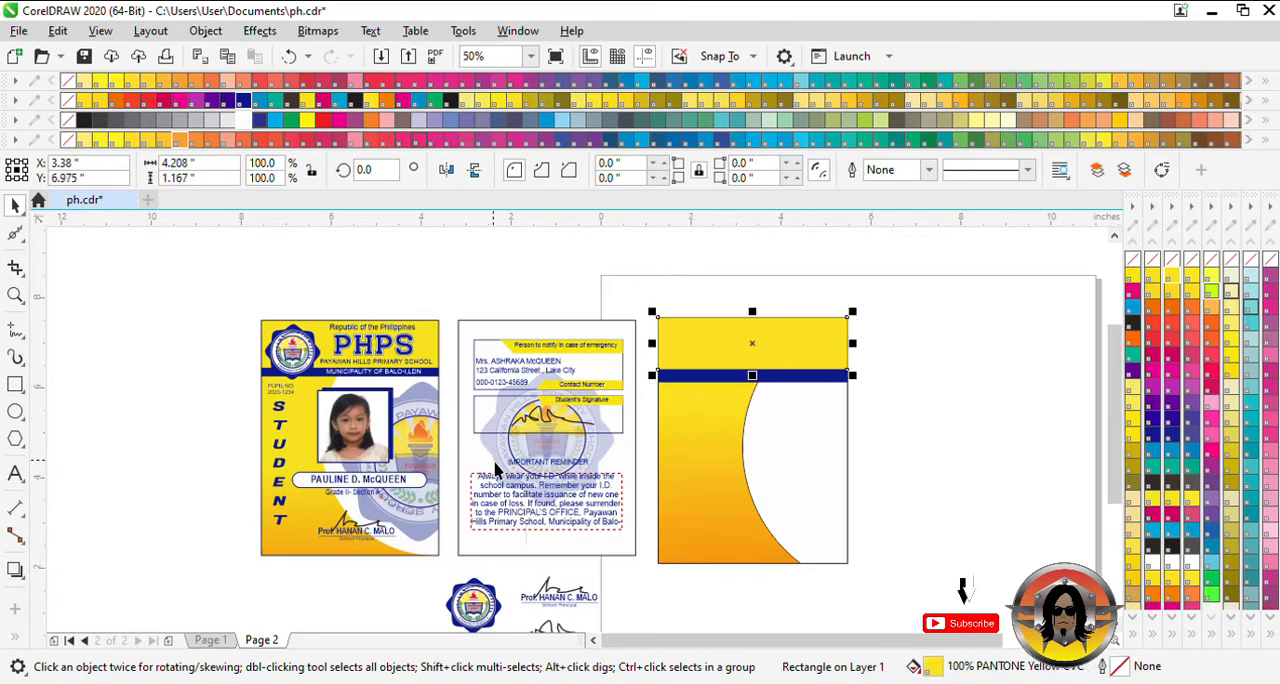
- Place a copy of the school logo at the left end of the header and enlarge it to about 1.5 inches
scroll(580, 440, down, 1)
click(476, 578)
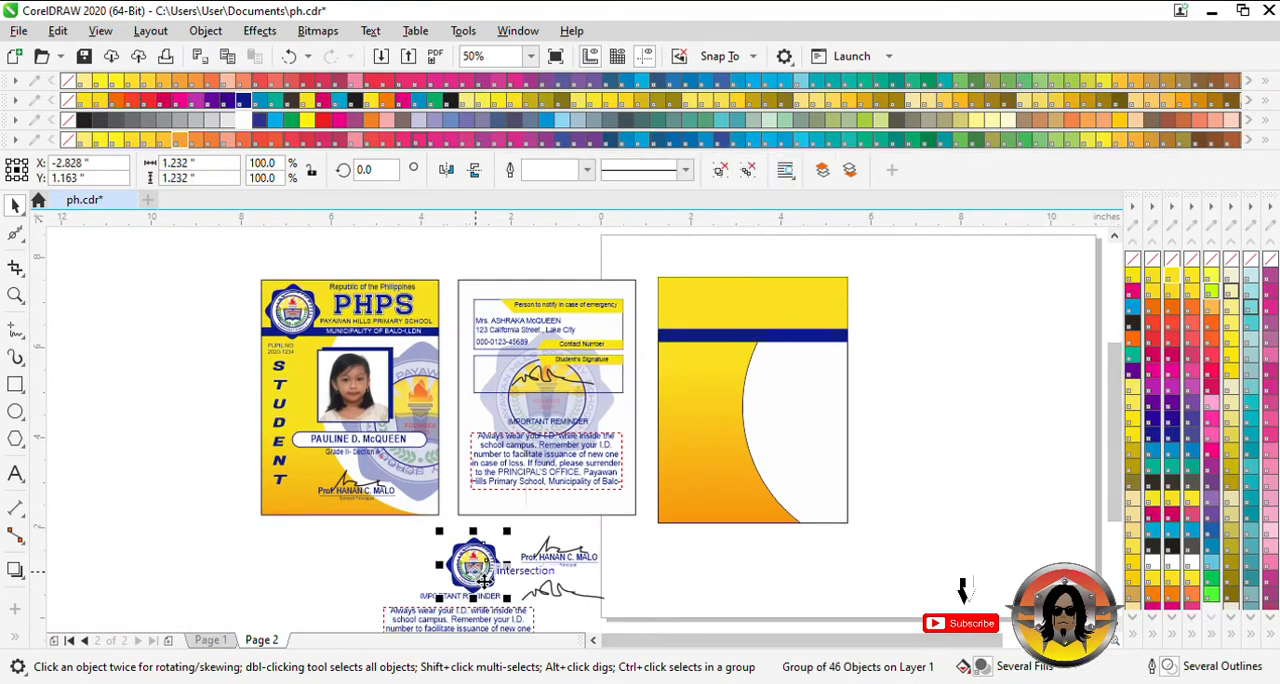
drag(476, 578, 720, 330)
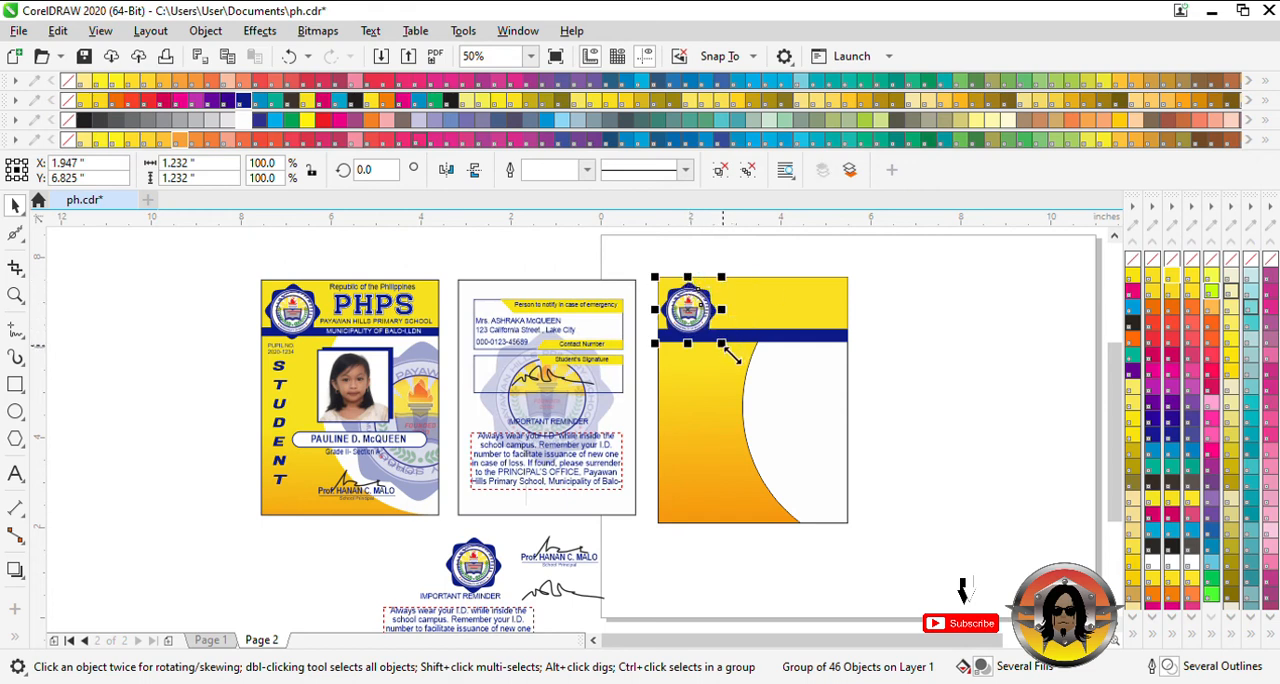
drag(733, 355, 769, 364)
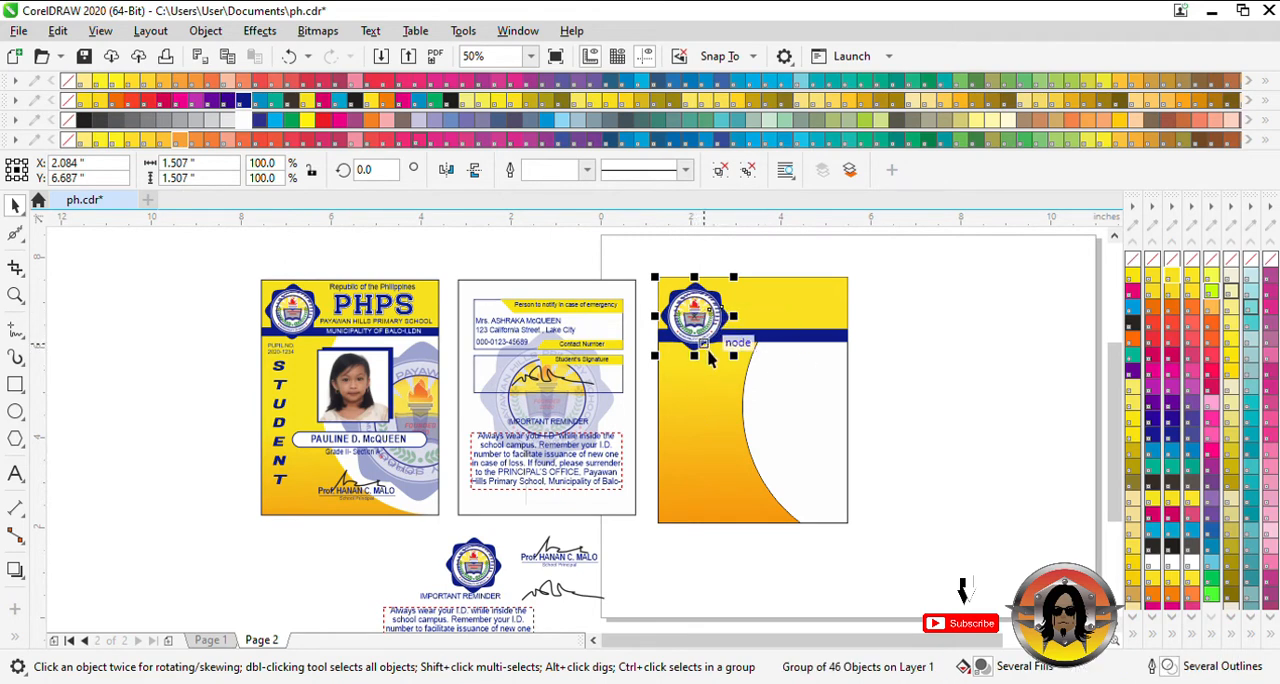
scroll(740, 355, up, 2)
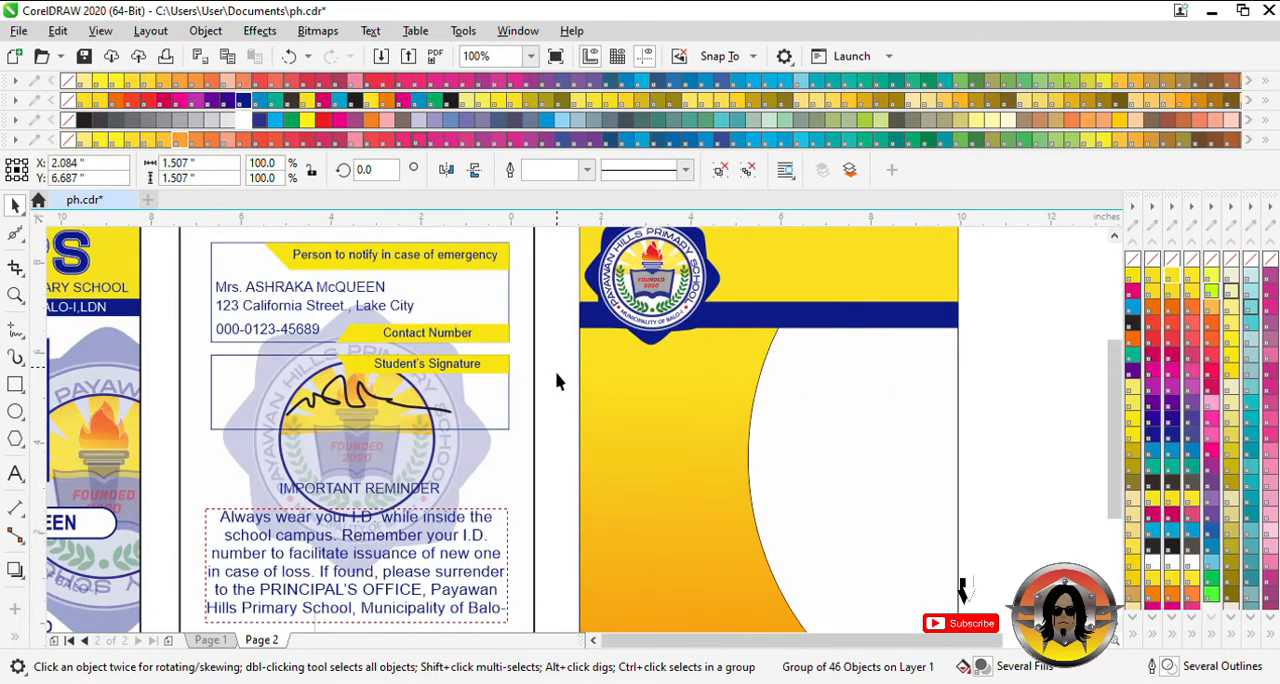
scroll(723, 366, down, 2)
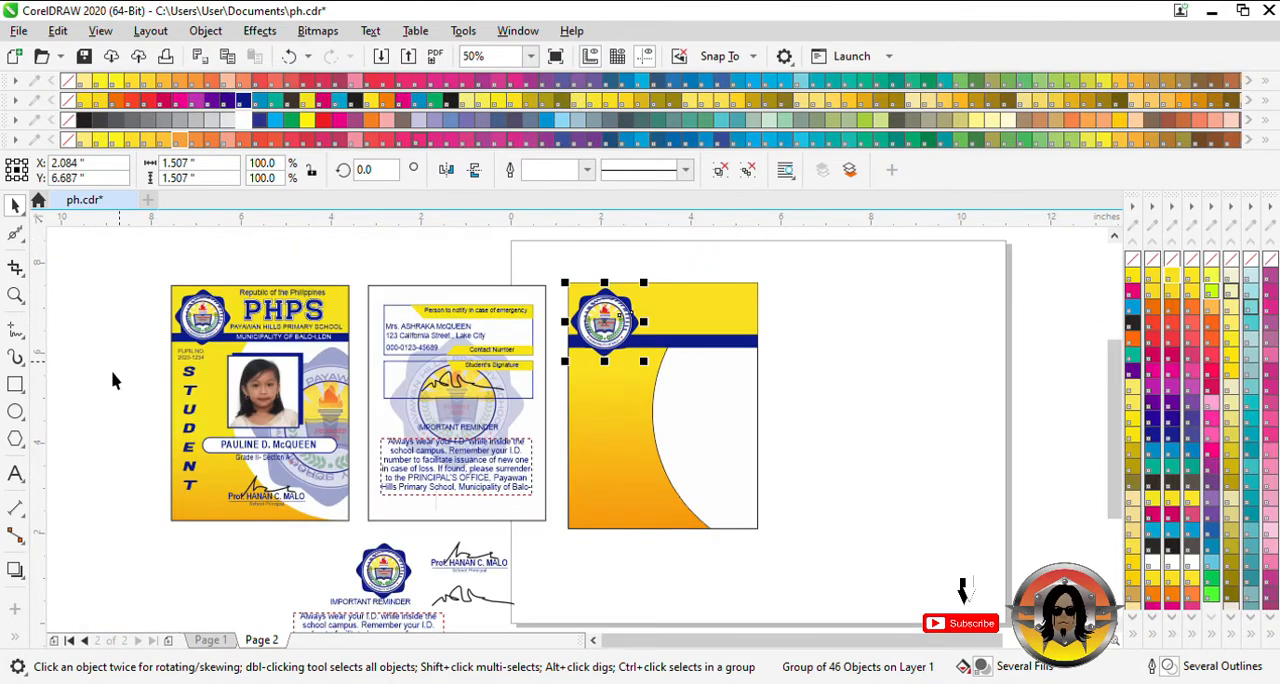
- Add the text "Republic of the Philippines" in Arial, scale it to about 14 pt and place it at the header's top
click(15, 473)
click(835, 280)
text(Republic of the Philippines)
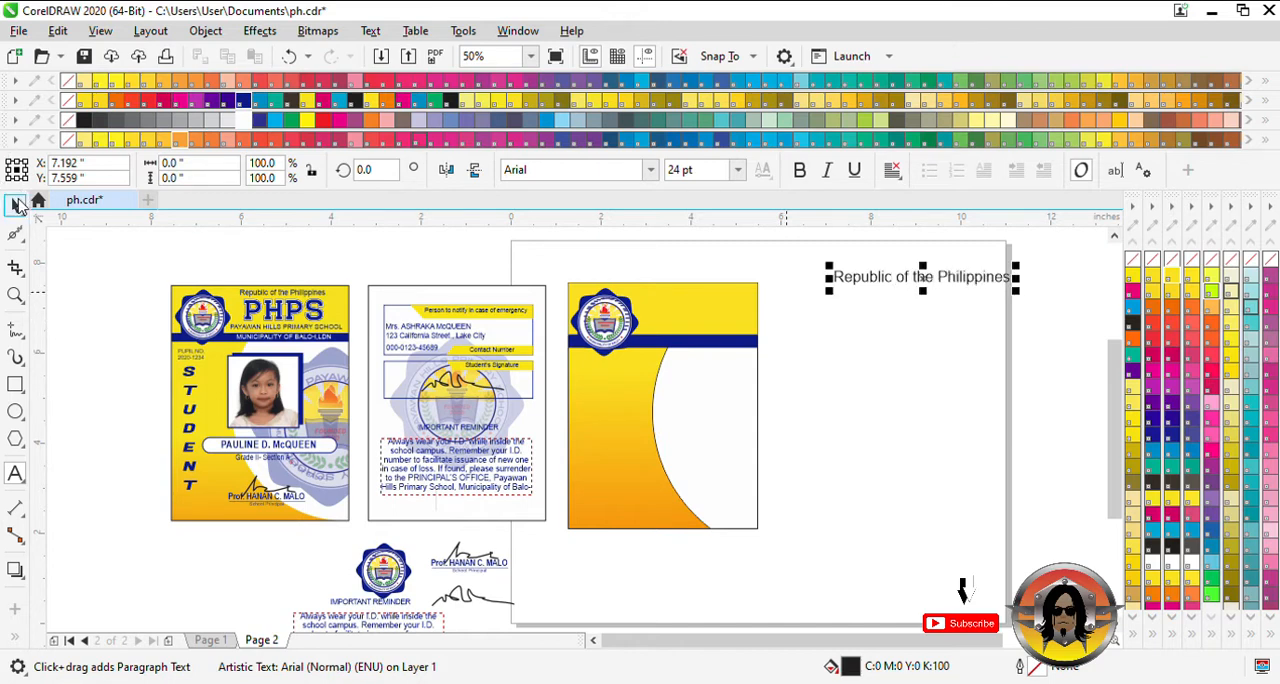
click(15, 204)
drag(1003, 290, 760, 312)
scroll(704, 303, up, 2)
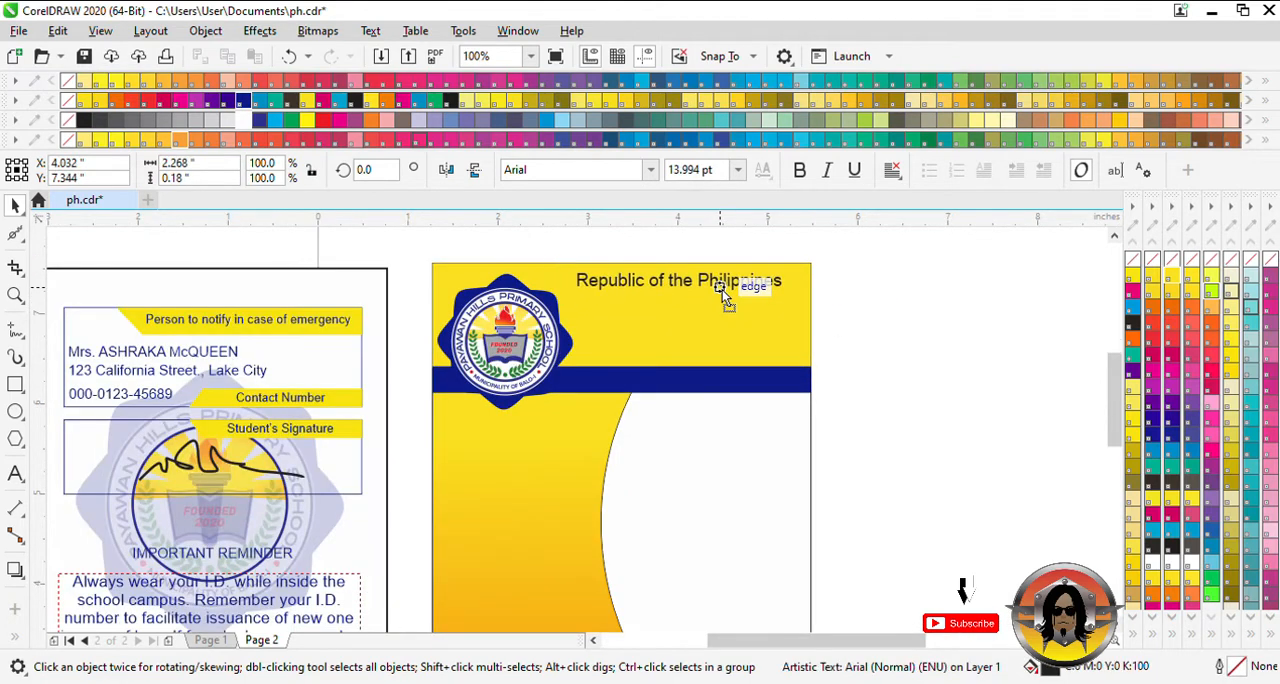
- Fill the "Republic of the Philippines" text with PANTONE Reflex Blue
click(600, 645)
click(603, 641)
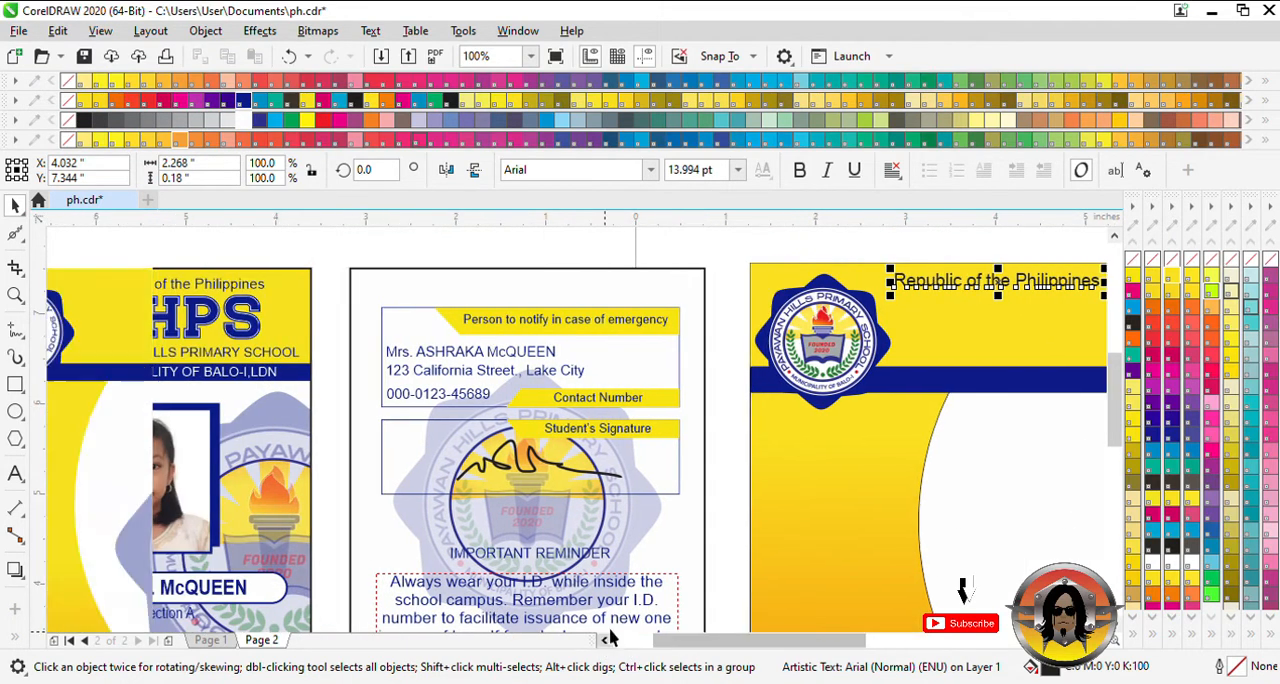
drag(850, 638, 855, 643)
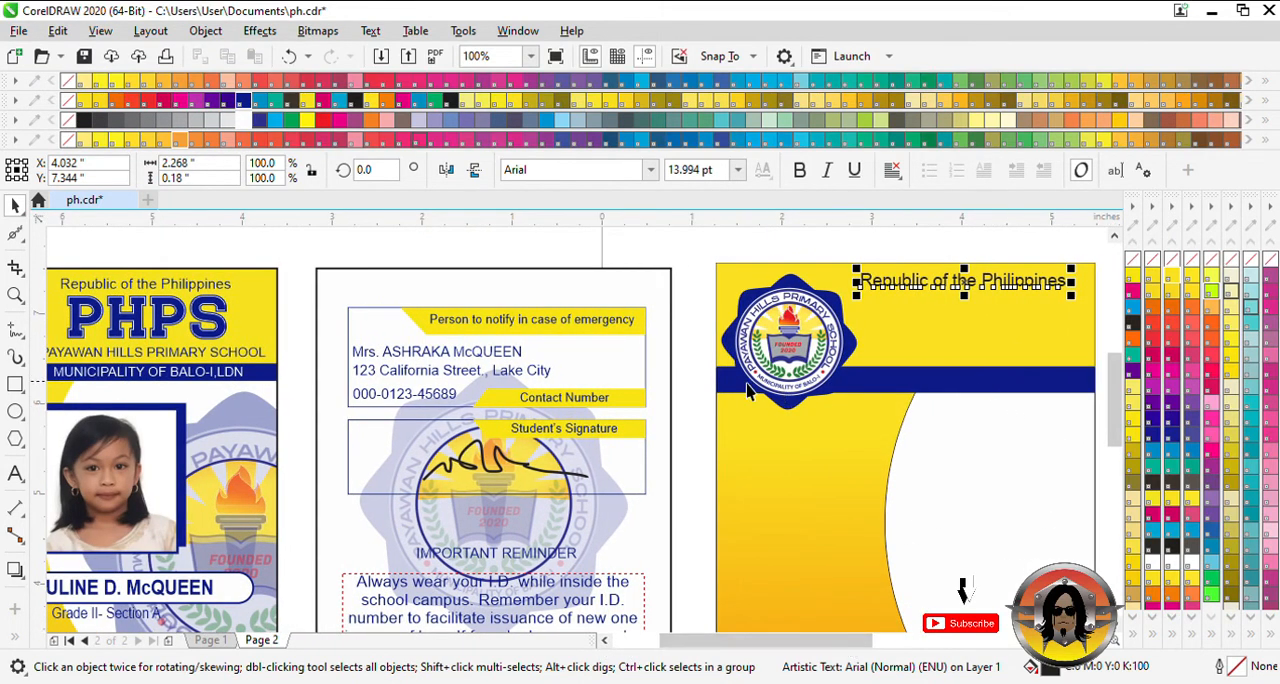
click(247, 103)
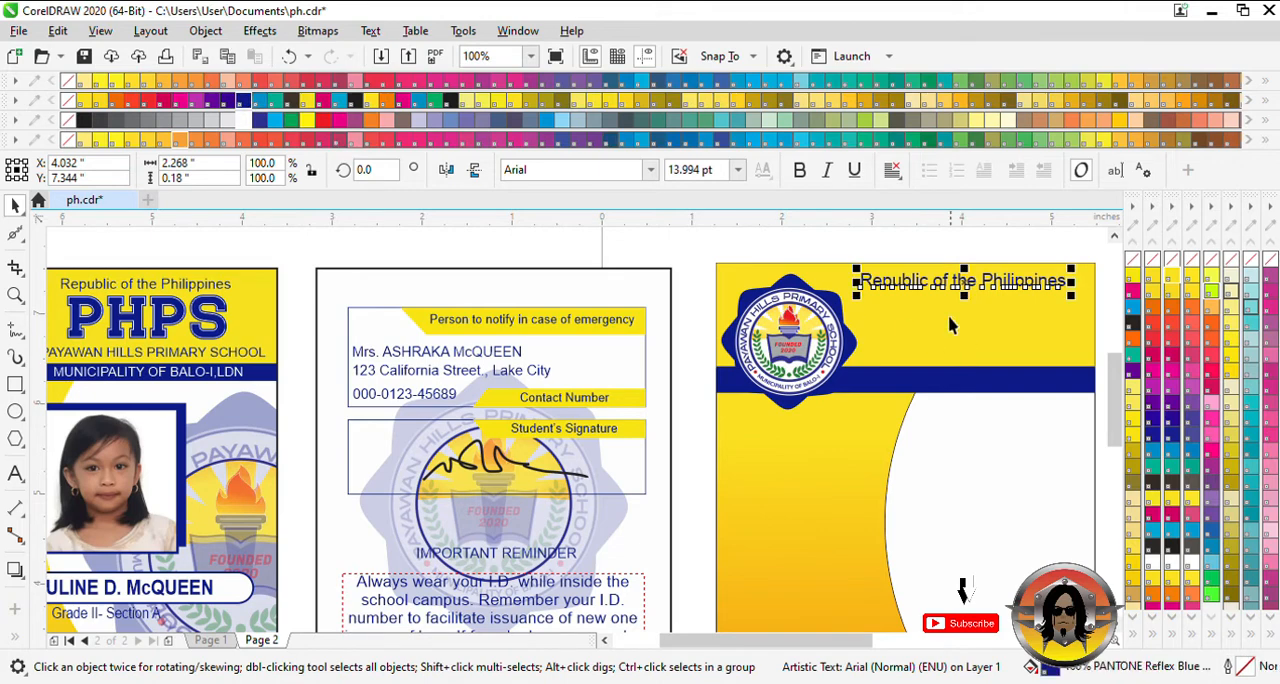
key(Escape)
- Add the text "PHPS" in the header below the "Republic of the Philippines" line
click(15, 475)
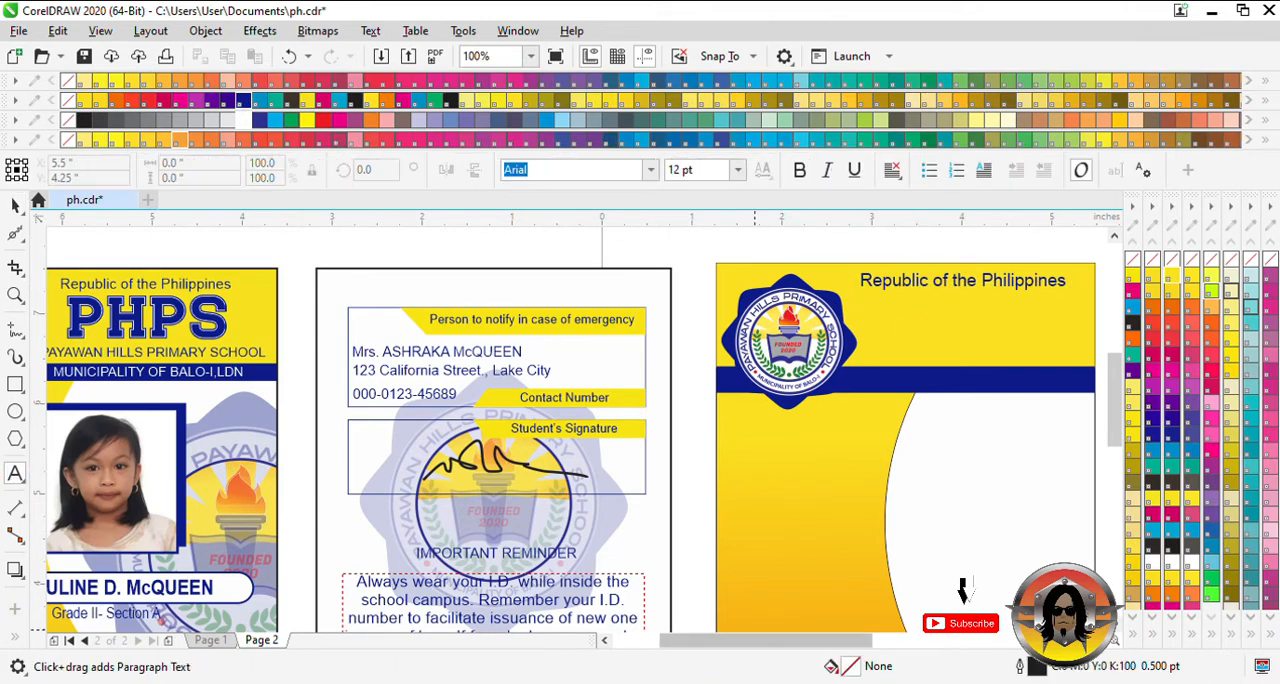
scroll(986, 395, right, 3)
scroll(914, 377, down, 2)
click(818, 360)
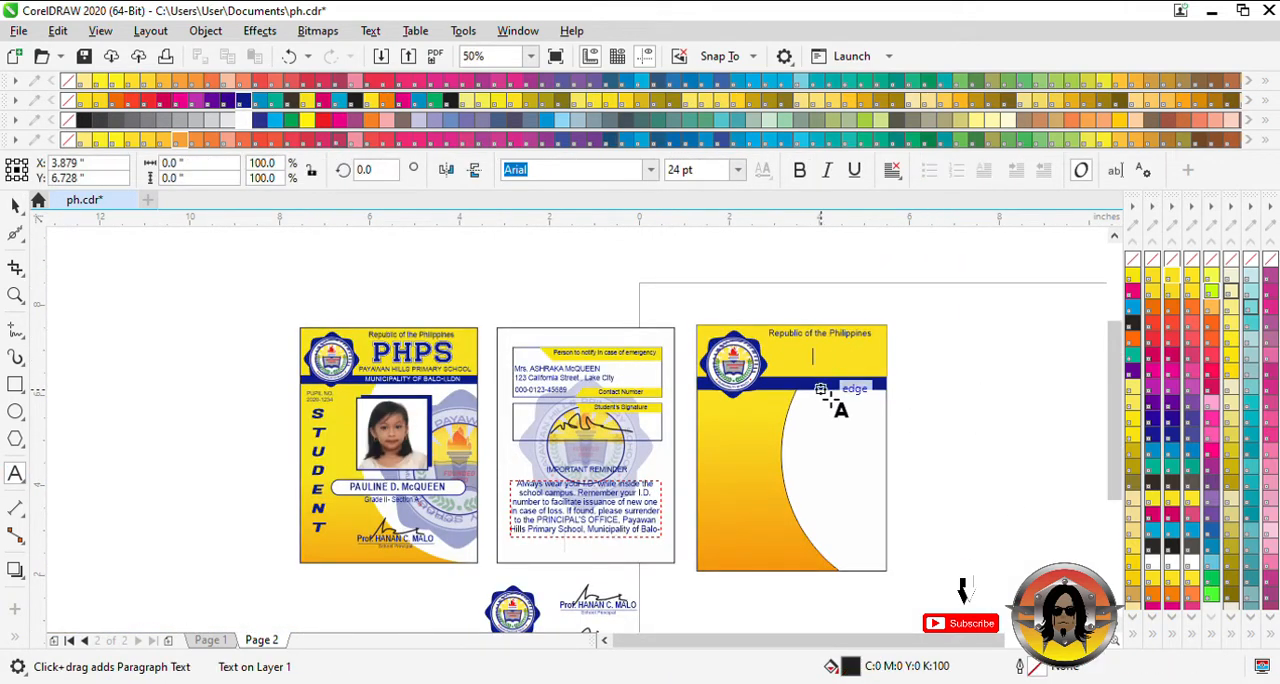
text(PHP)
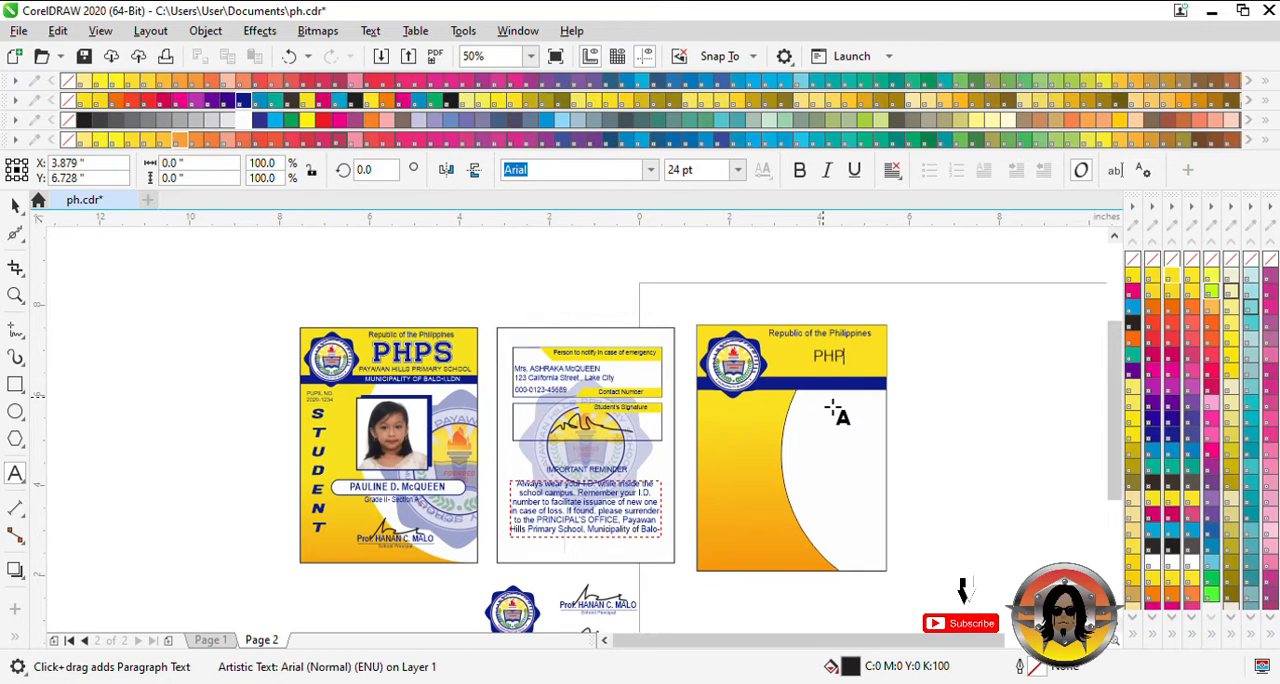
text(S)
click(15, 204)
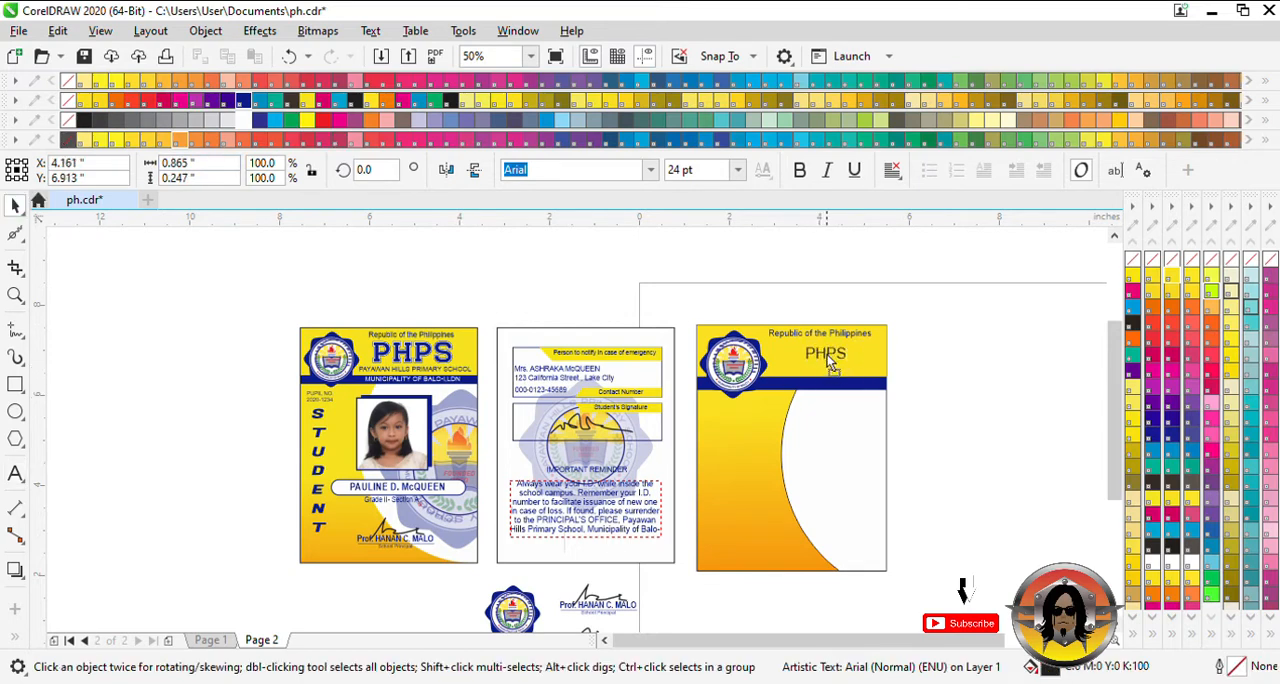
- Change the PHPS text's font to Brader John and enlarge it to about 57 pt
drag(845, 372, 877, 377)
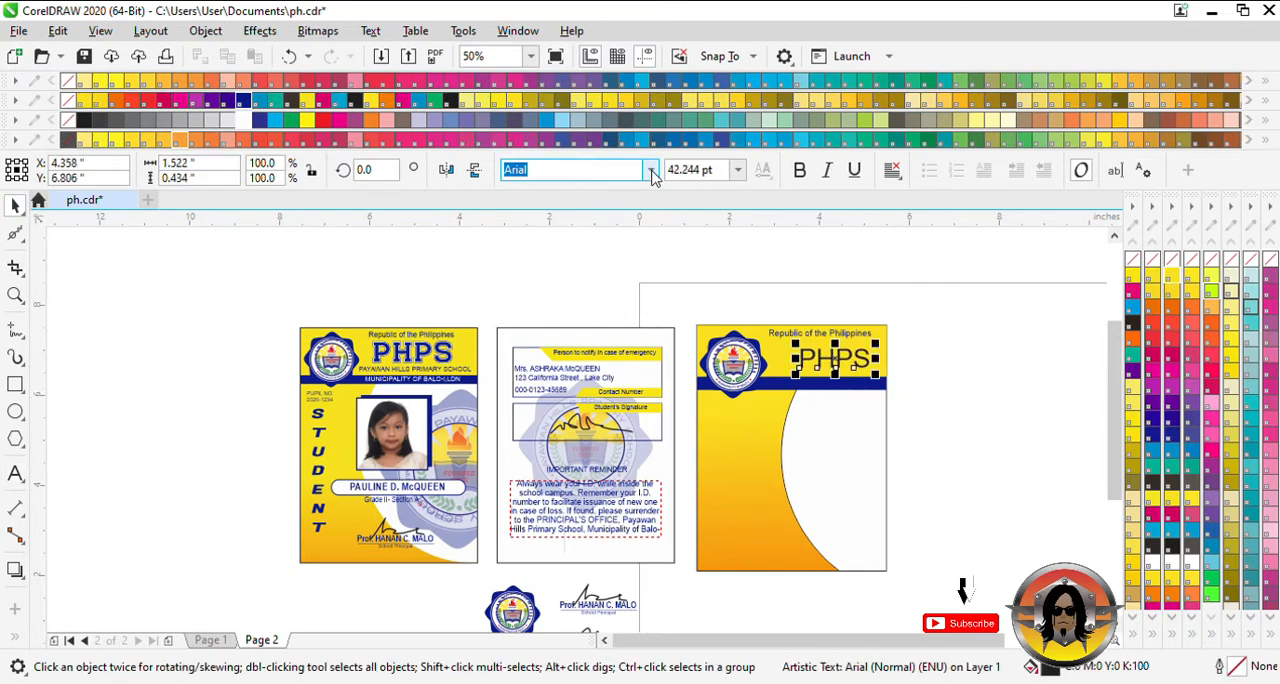
click(627, 305)
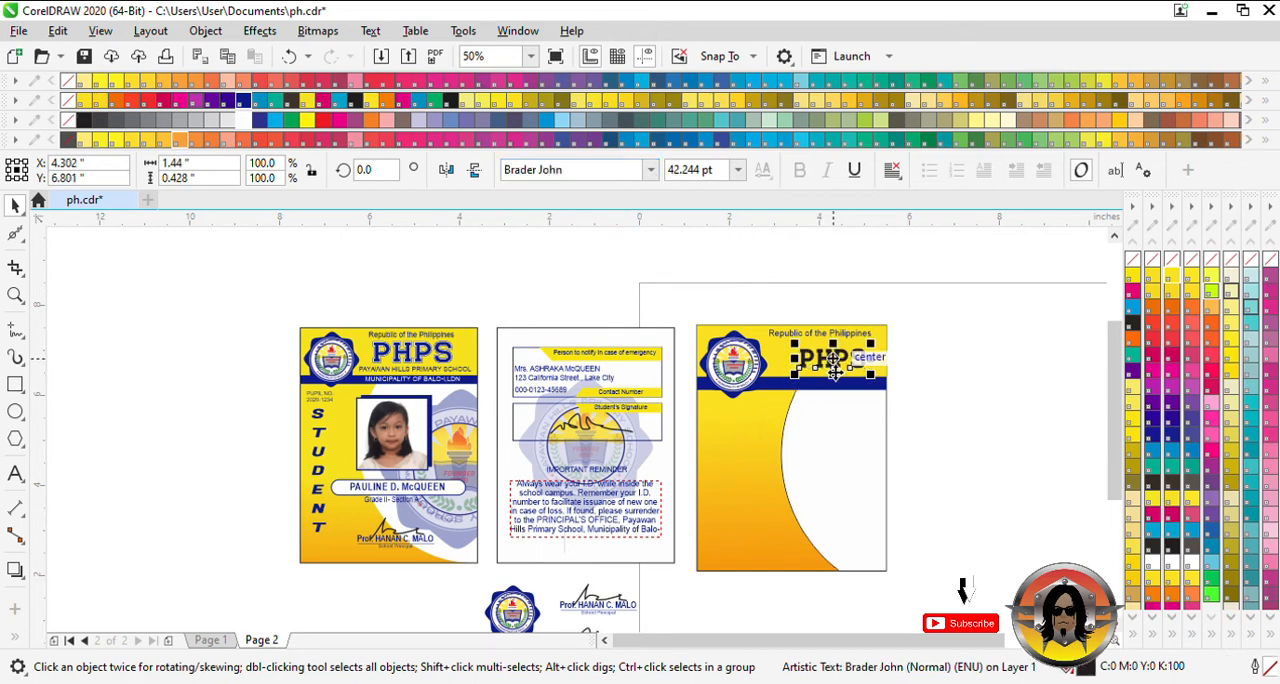
drag(869, 384, 881, 394)
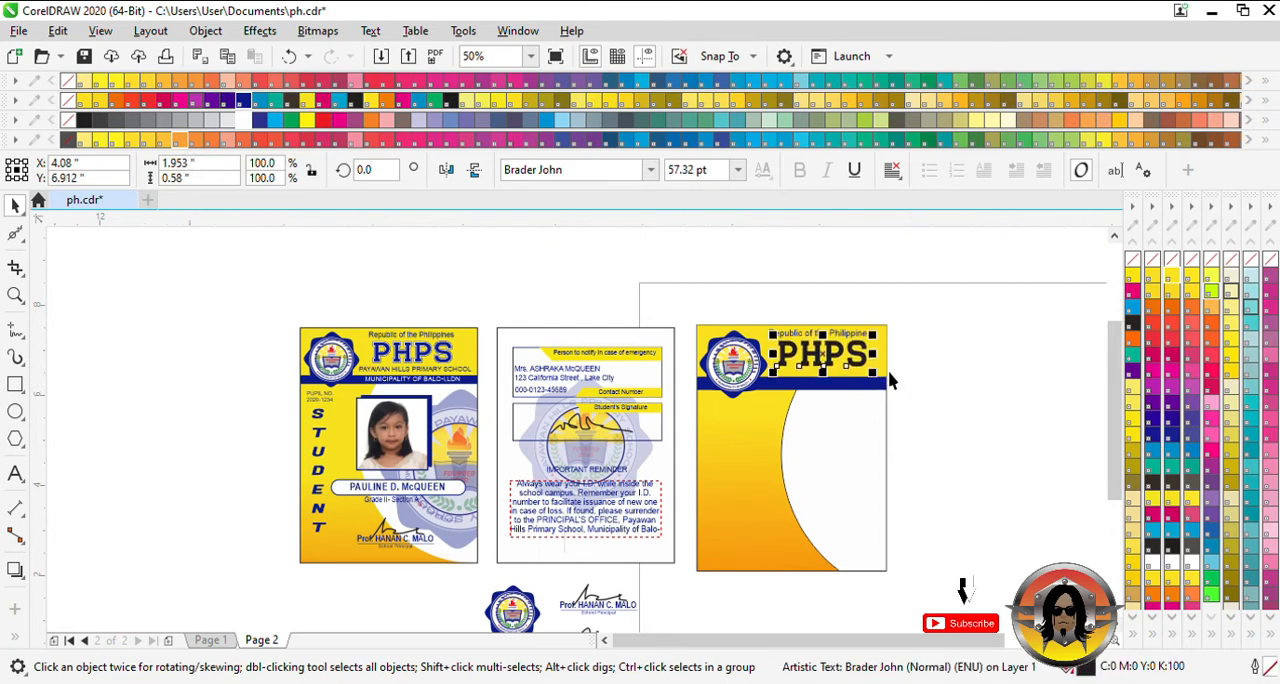
- Nudge the PHPS text slightly up and the blue band slightly down to adjust the header spacing
key(Escape)
click(822, 356)
key(Up)
key(Up)
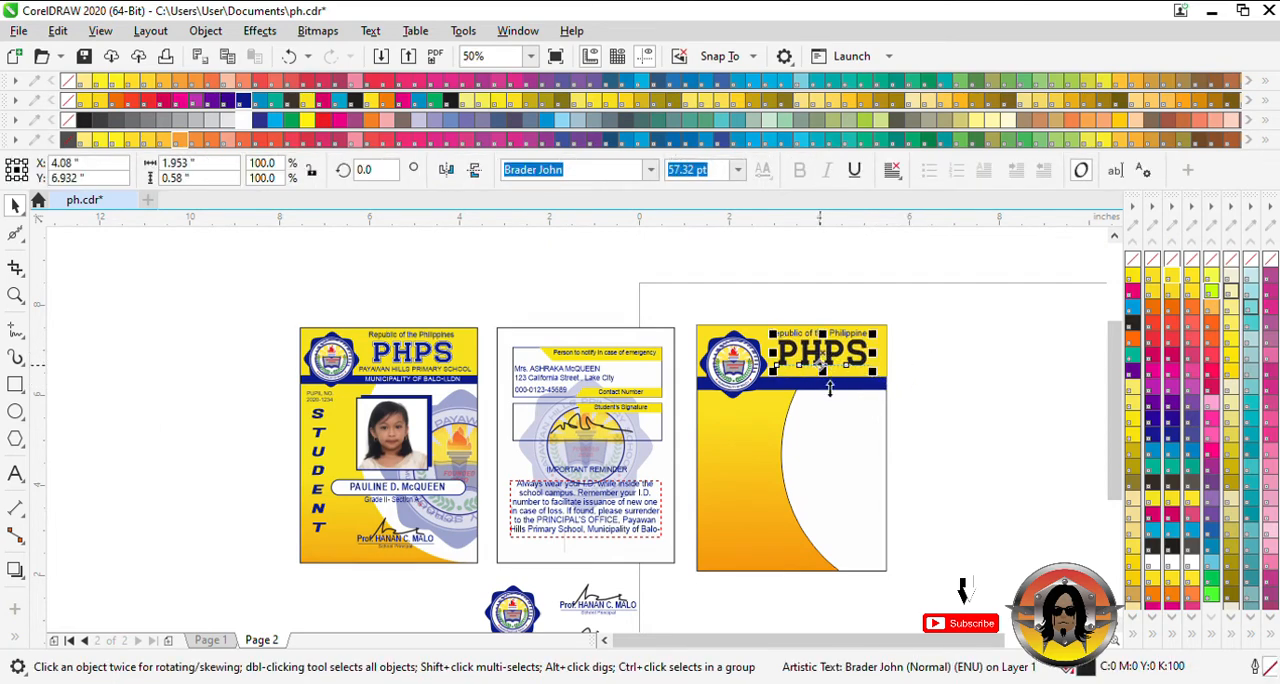
key(Escape)
click(831, 388)
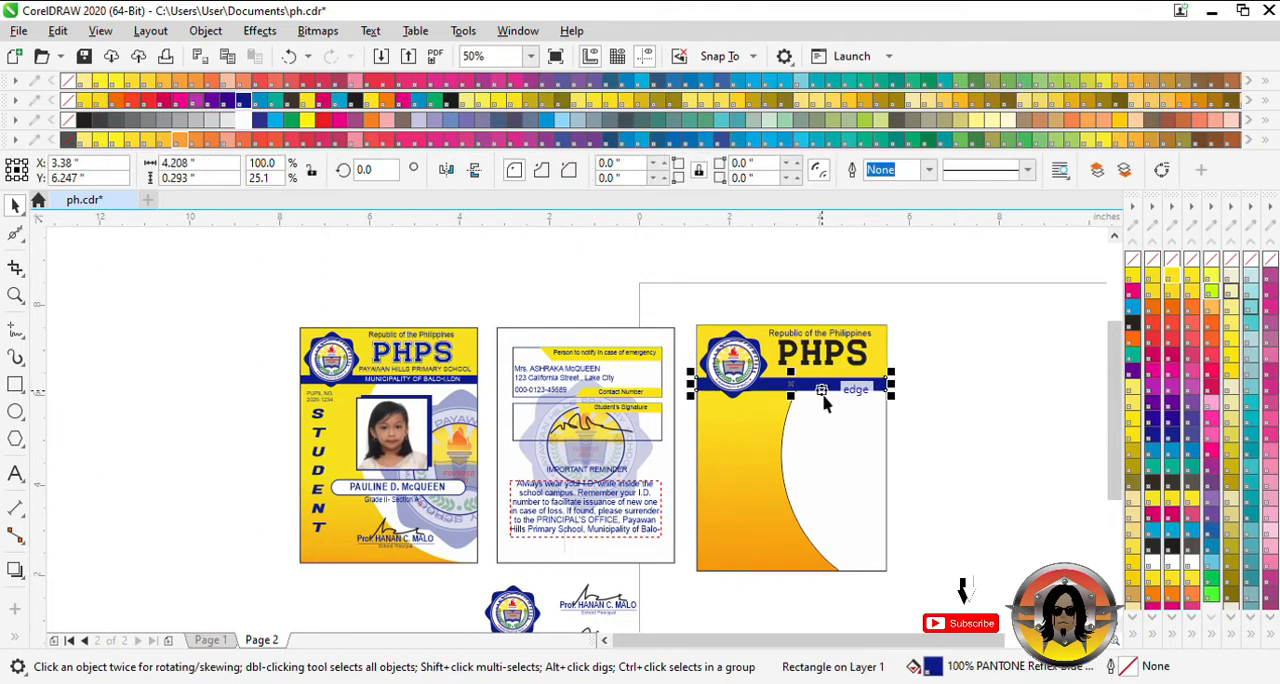
- Nudge the PHPS text slightly left and fill it with PANTONE Reflex Blue
scroll(832, 400, up, 2)
click(843, 320)
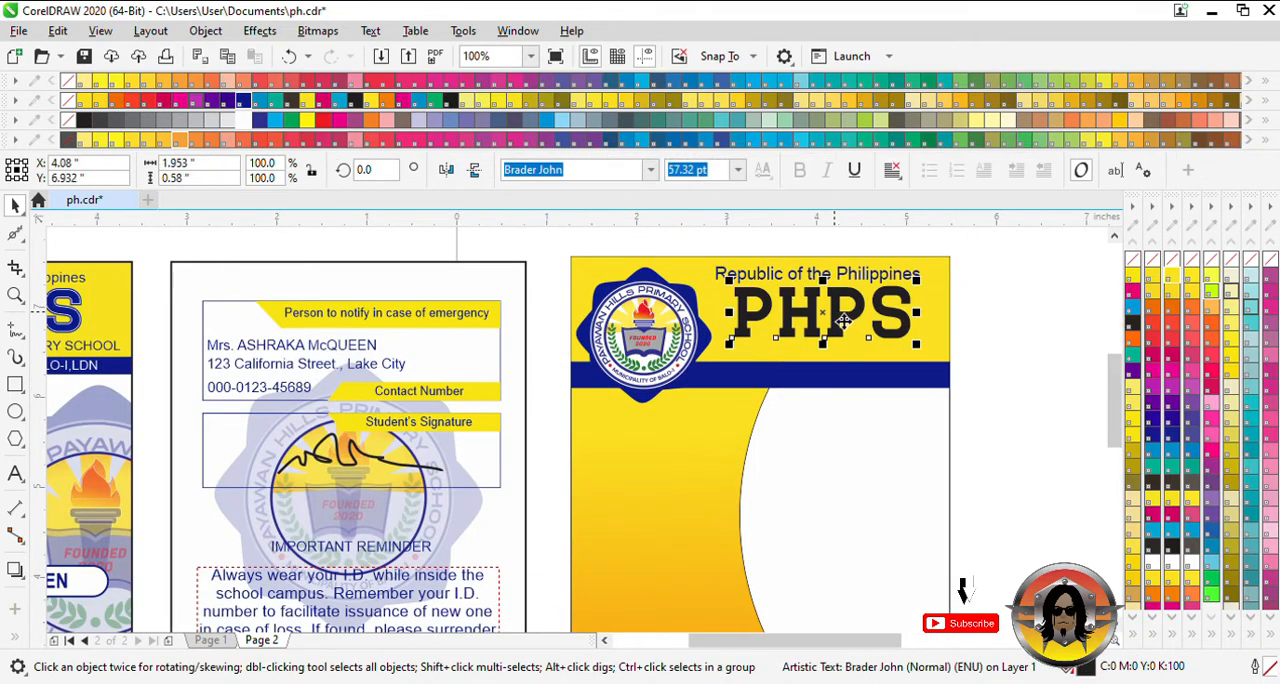
key(Left)
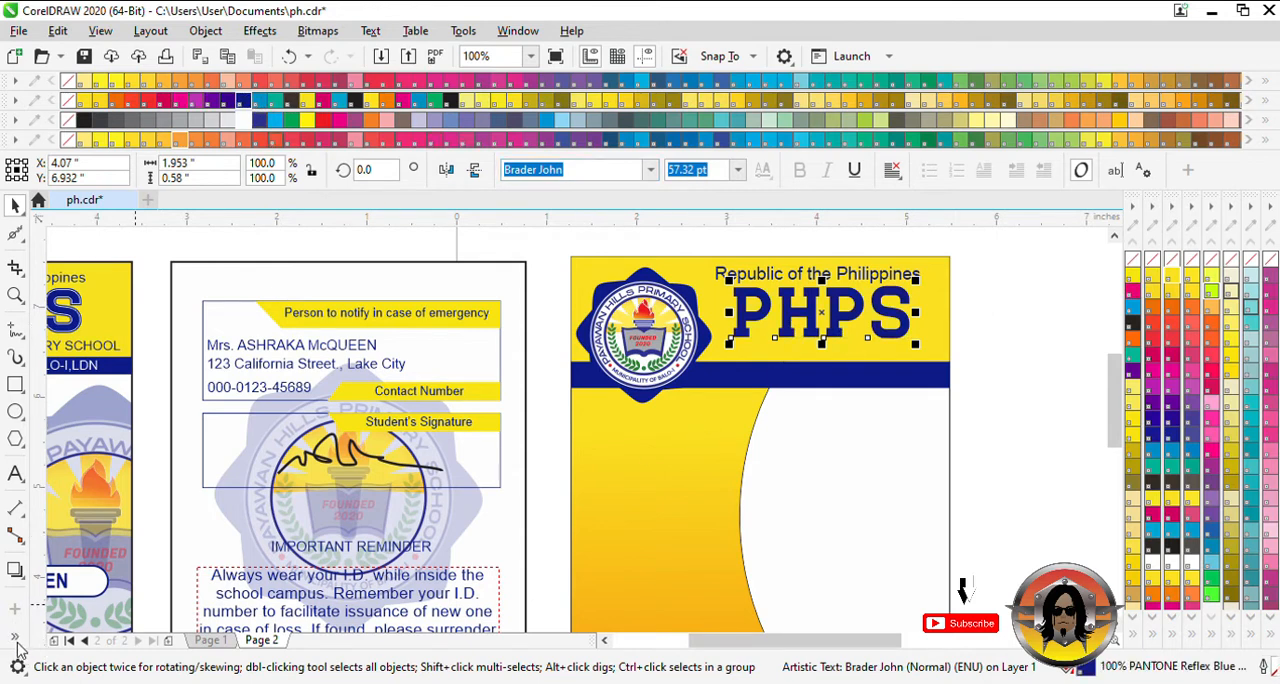
- Add a one-step outside contour of about 0.04 inch around the PHPS text
click(15, 569)
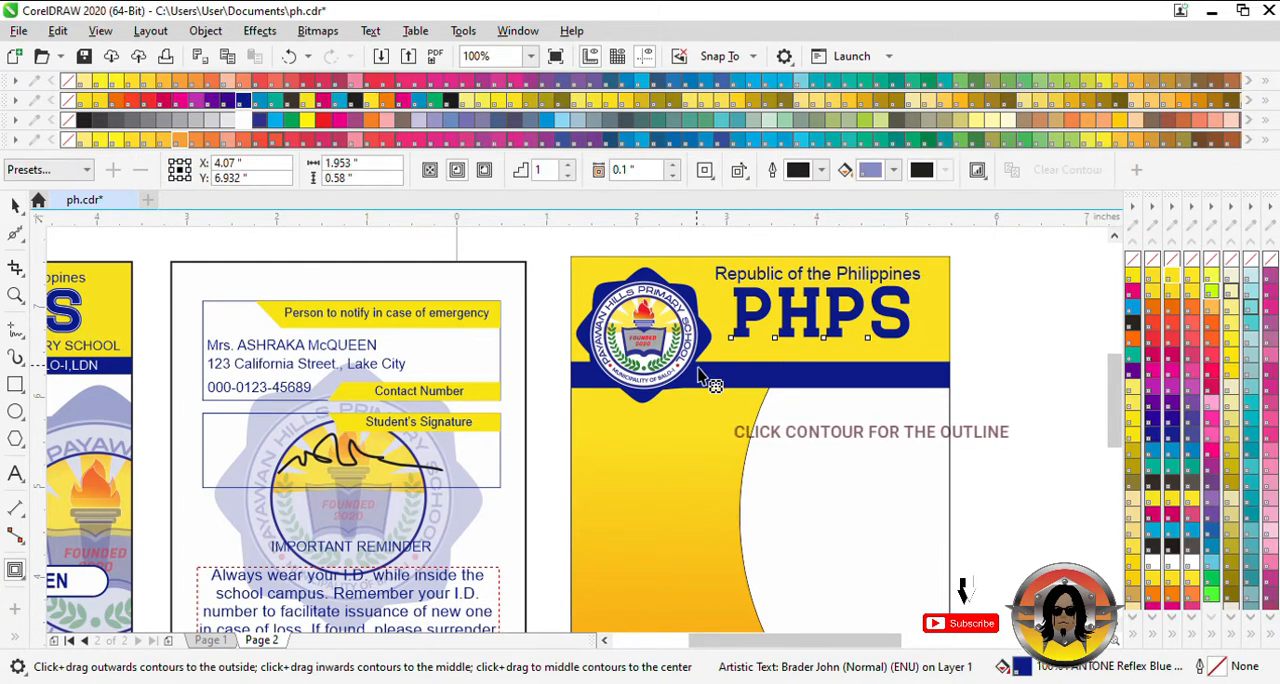
drag(773, 347, 821, 333)
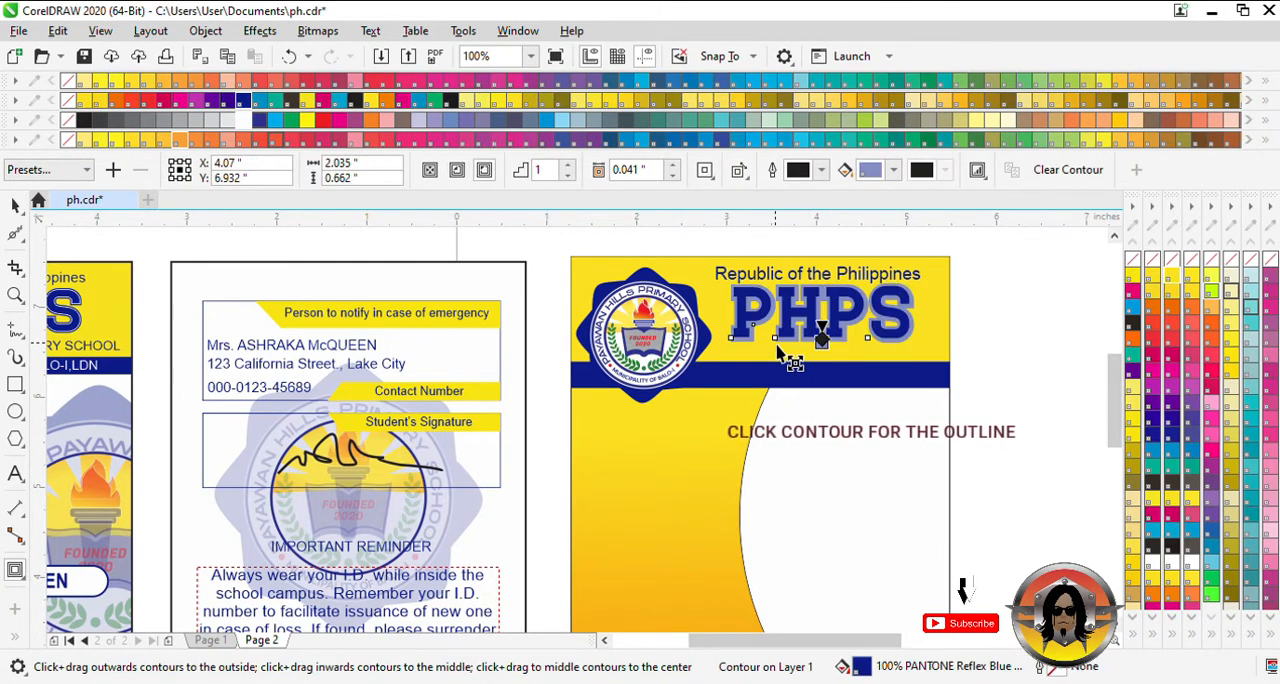
click(15, 207)
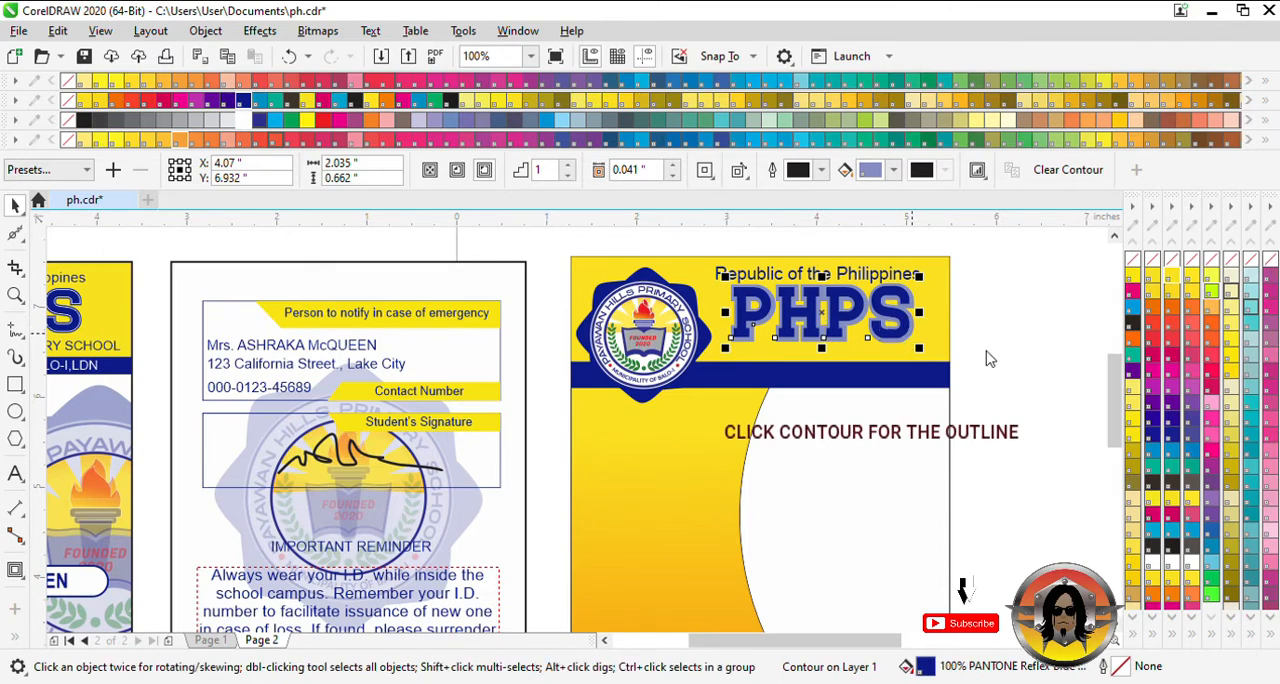
- Separate the contour from the PHPS text and fill the contour shape with solid PANTONE Reflex Blue
click(988, 358)
click(912, 322)
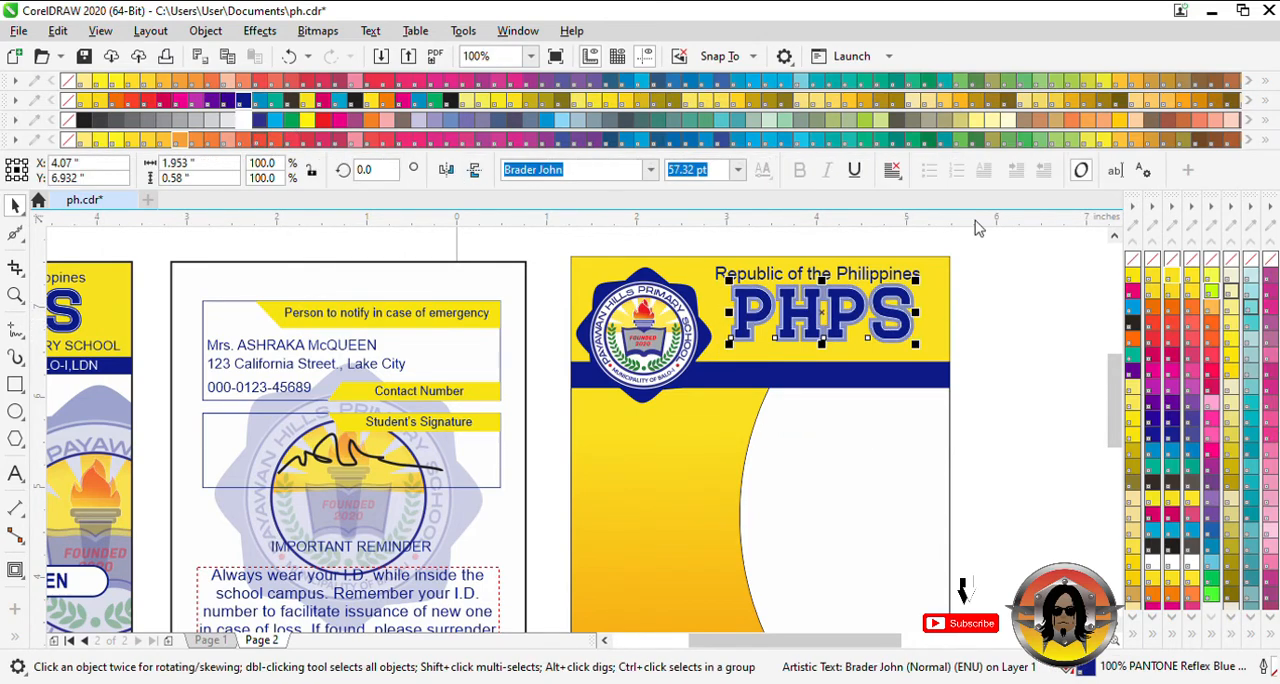
click(1046, 352)
scroll(915, 302, up, 1)
click(916, 305)
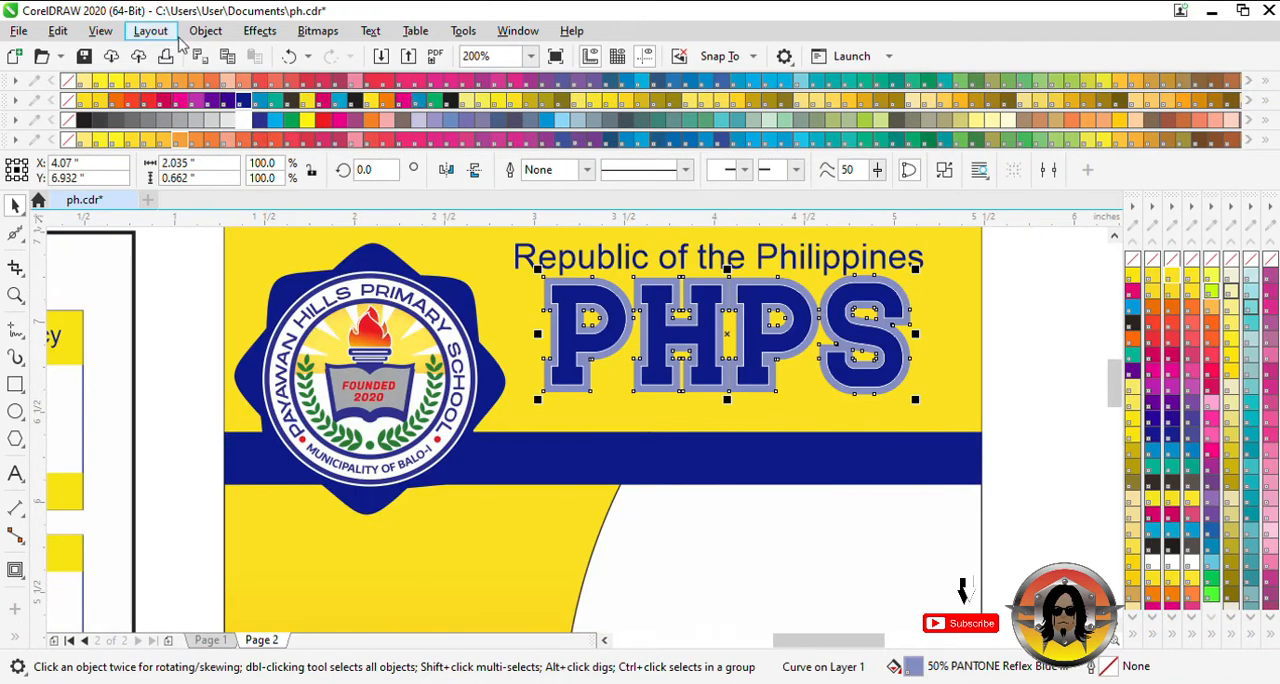
key(Delete)
- Give the PHPS letters a thin white outline against their blue contour
click(883, 305)
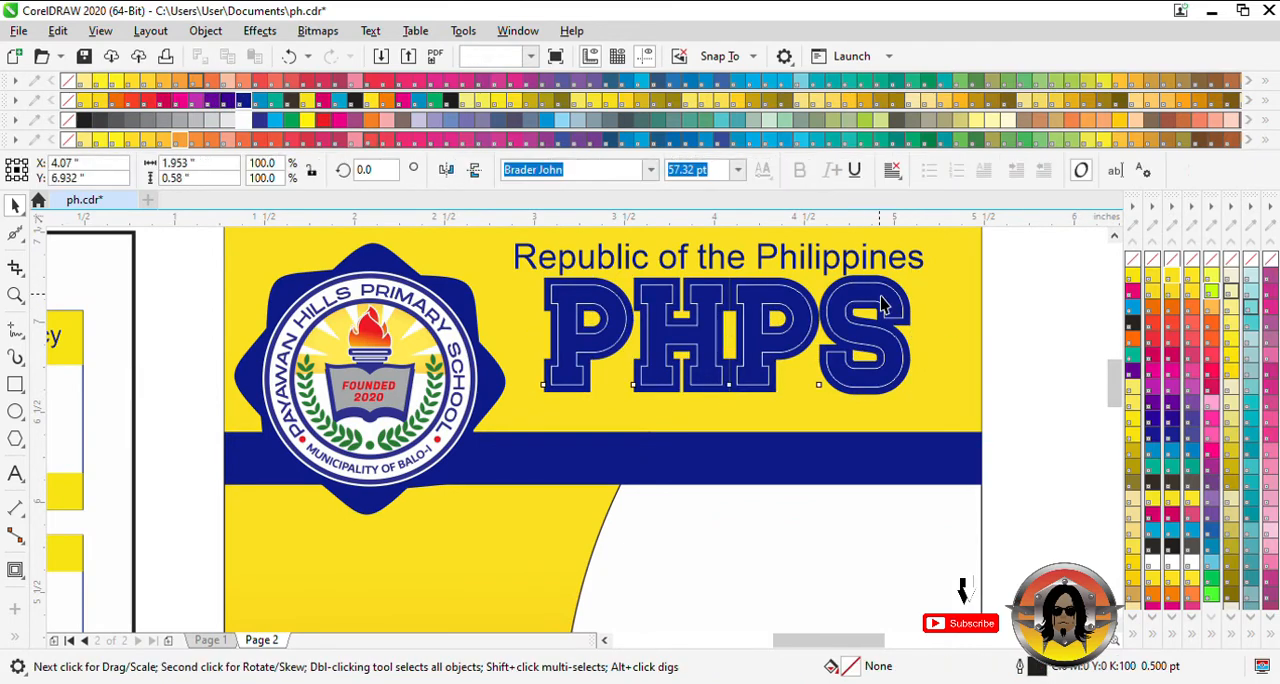
key(Escape)
scroll(740, 386, down, 1)
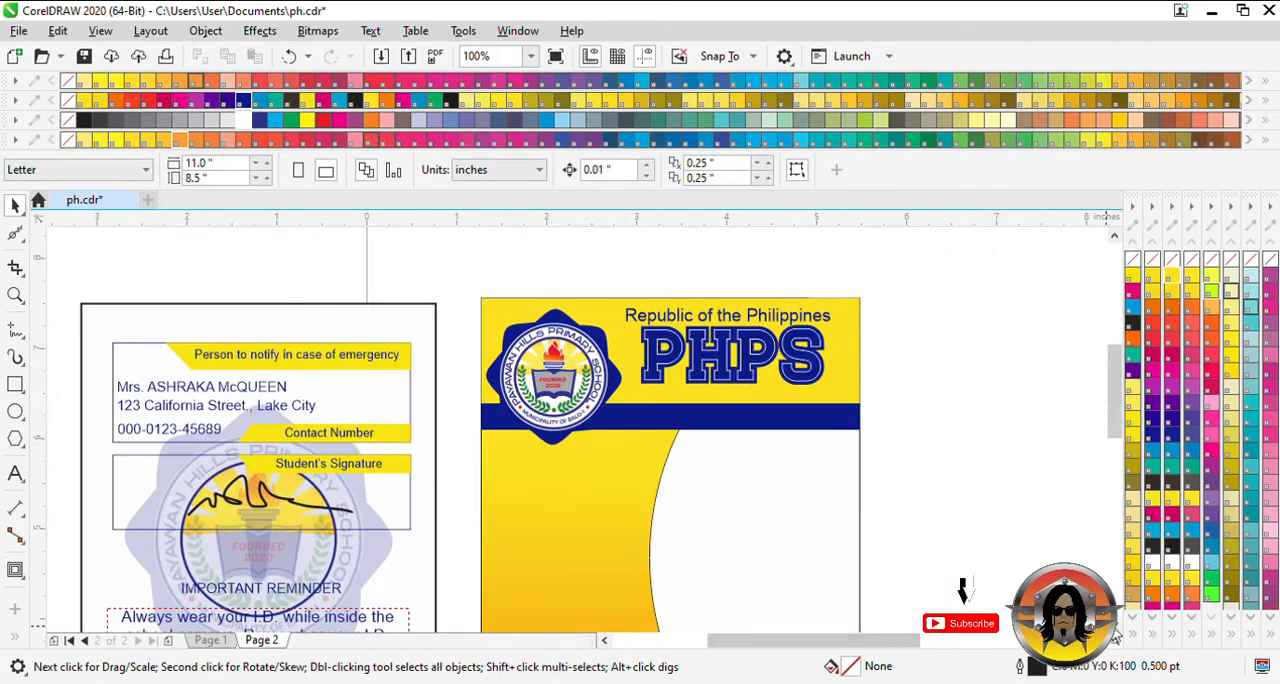
- Add the text PAYAWAN HILLS PRIMARY SCHOOL in 24 pt Arial on the new card, below the header
scroll(779, 437, down, 2)
scroll(733, 386, down, 1)
scroll(476, 404, up, 1)
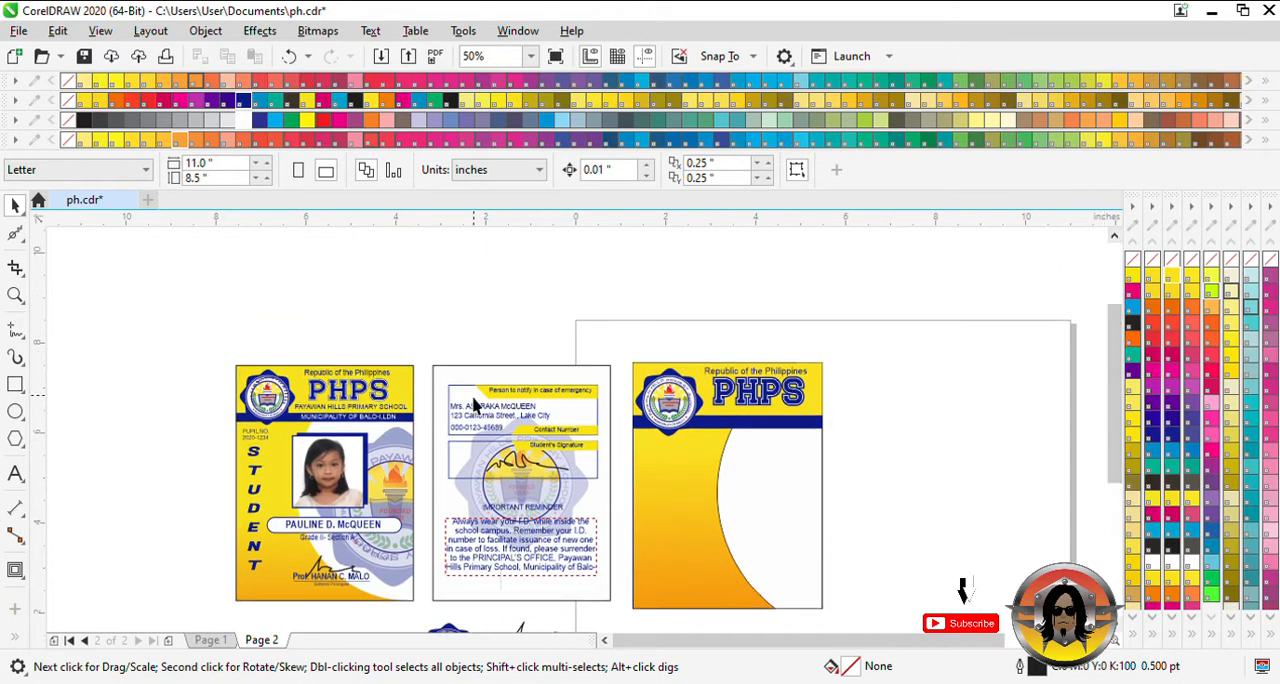
scroll(750, 434, up, 1)
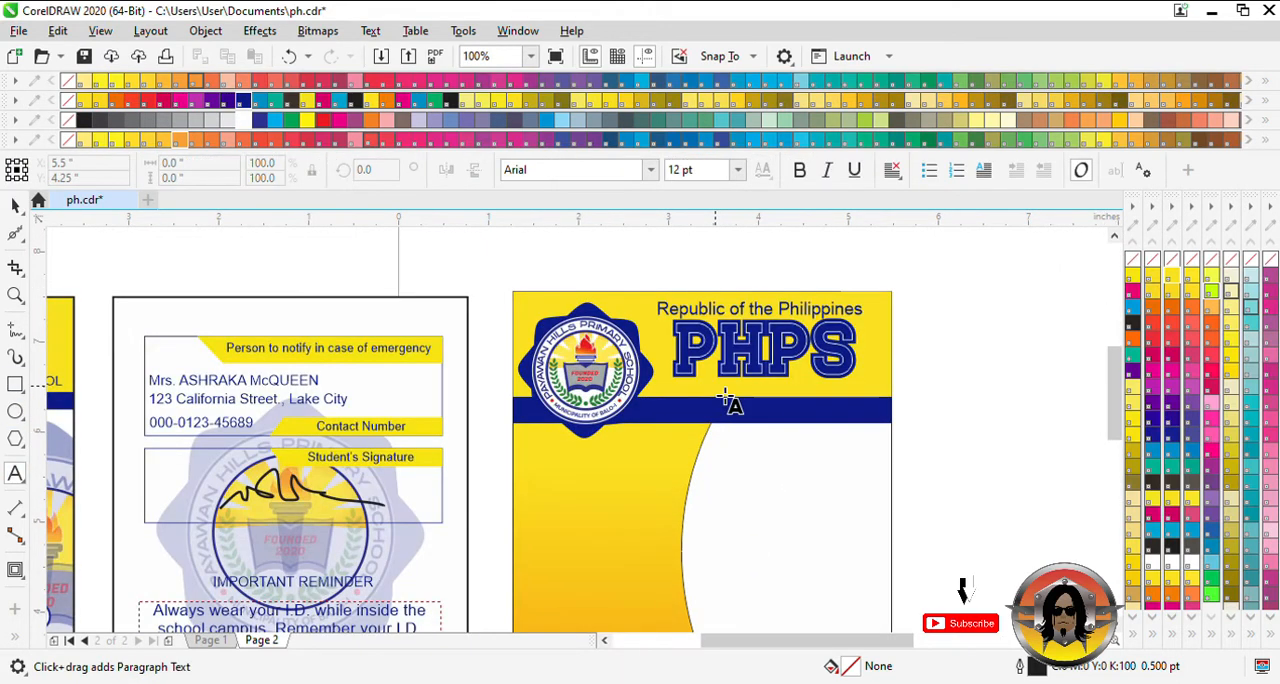
click(718, 405)
click(11, 208)
click(380, 367)
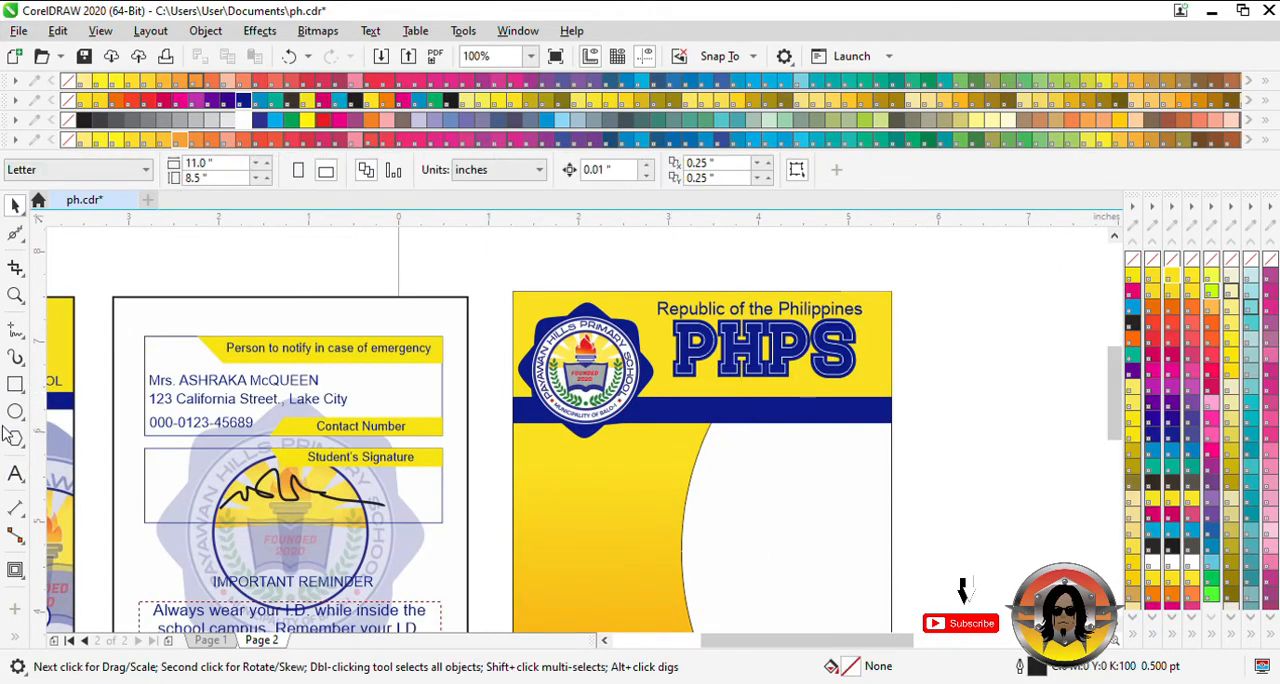
click(835, 484)
text(PAYAWAN HI)
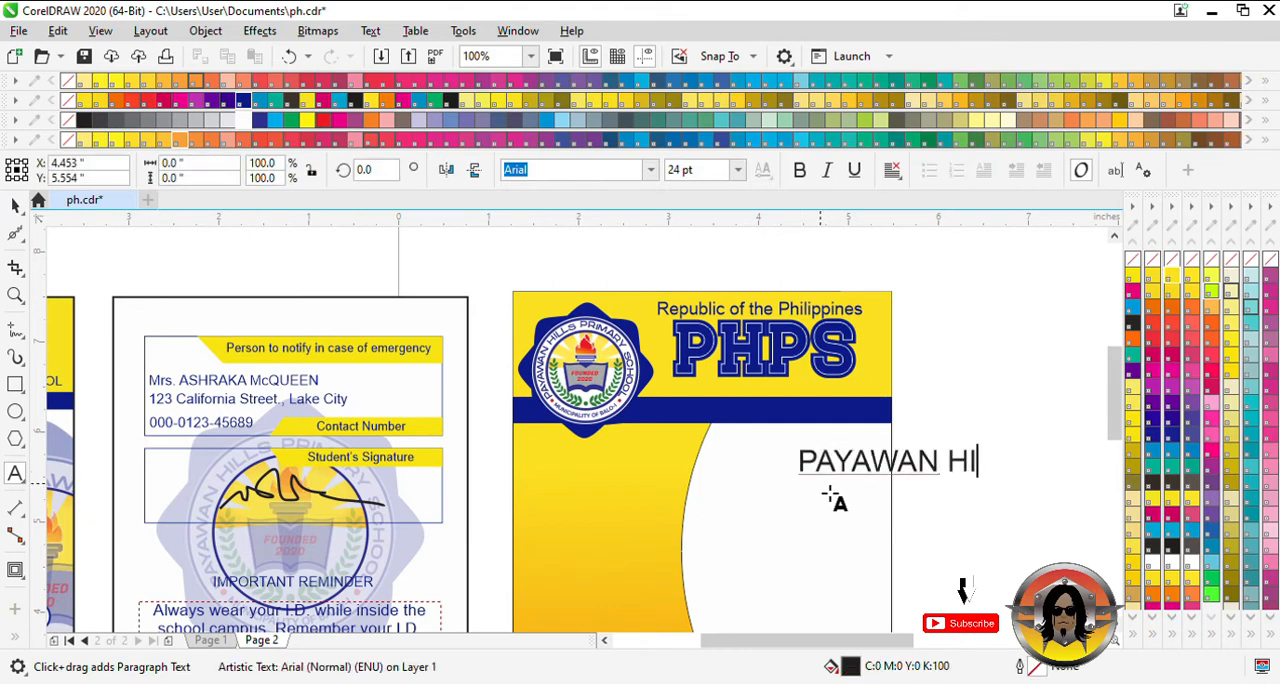
text(LLS PR)
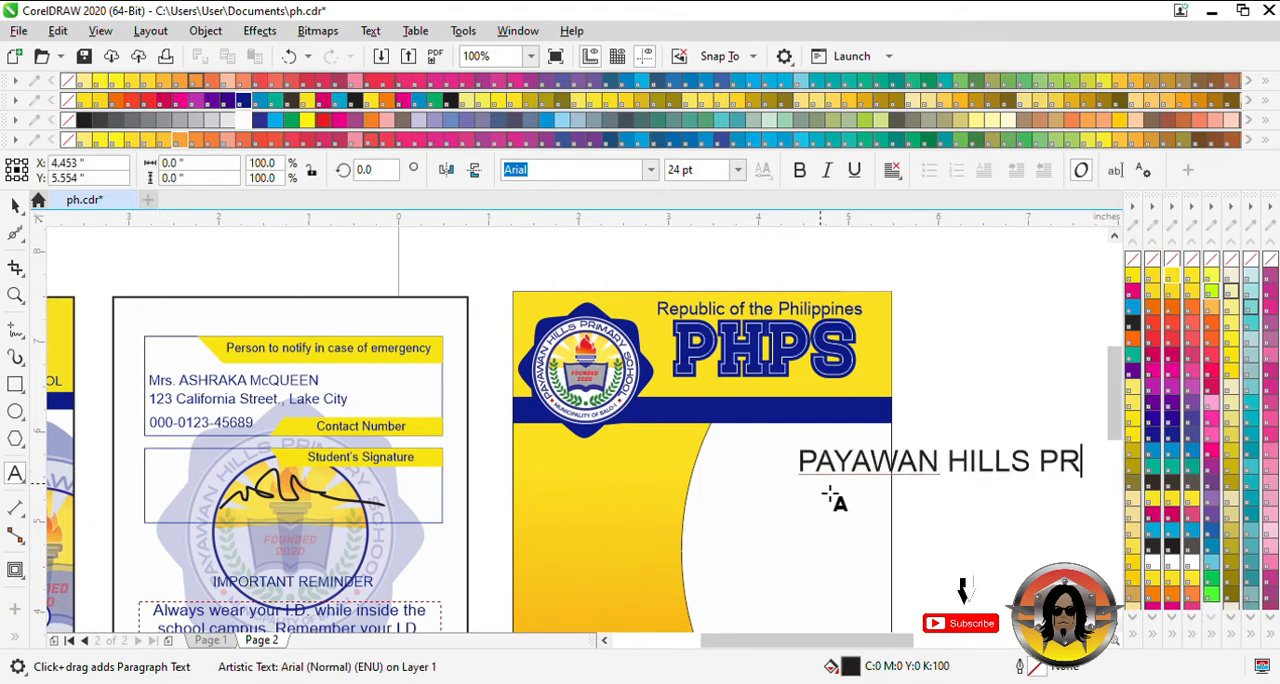
text(IMARY SCHOOL)
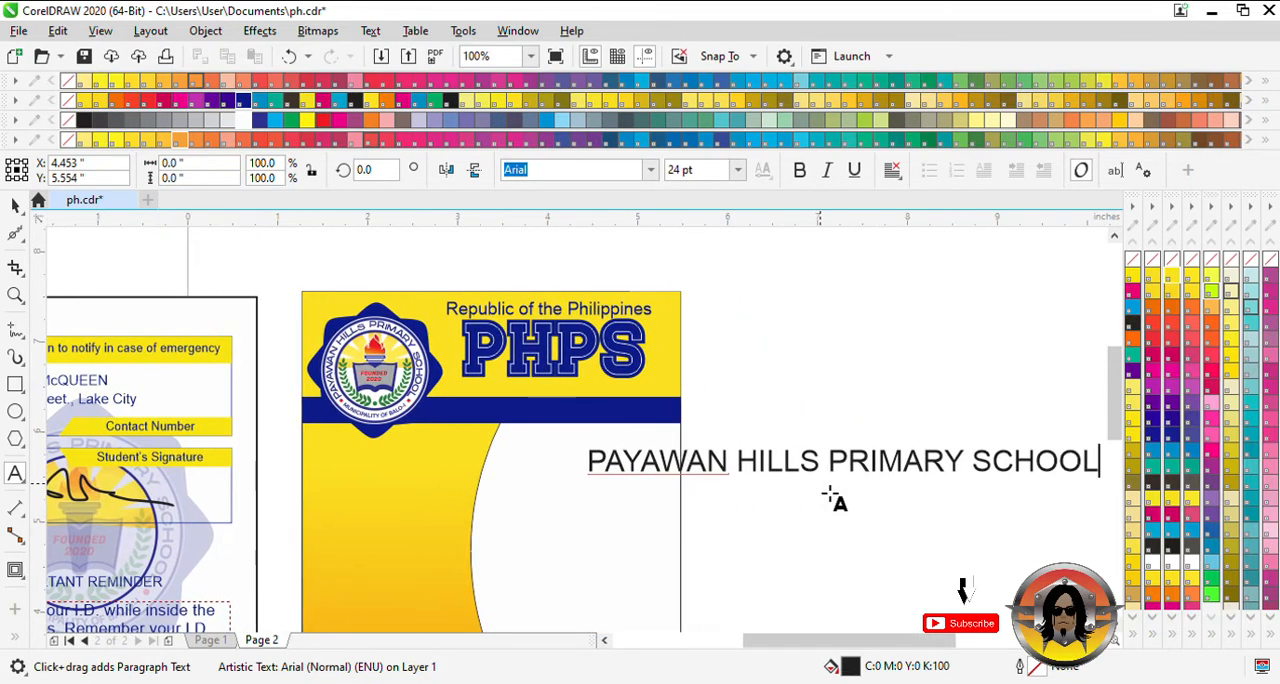
- Fill the school name with PANTONE Reflex Blue, scale it to about 10.7 pt and place it directly under PHPS
key(ctrl+space)
drag(1108, 485, 900, 465)
drag(812, 468, 667, 401)
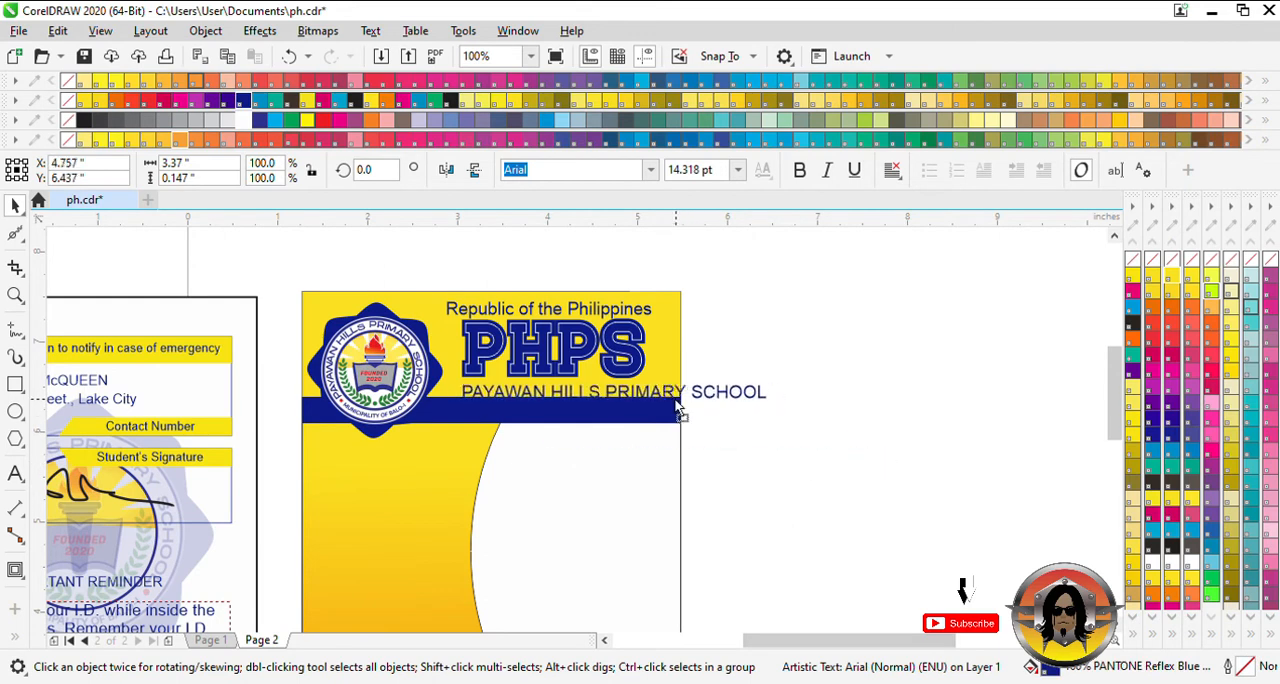
drag(766, 407, 706, 421)
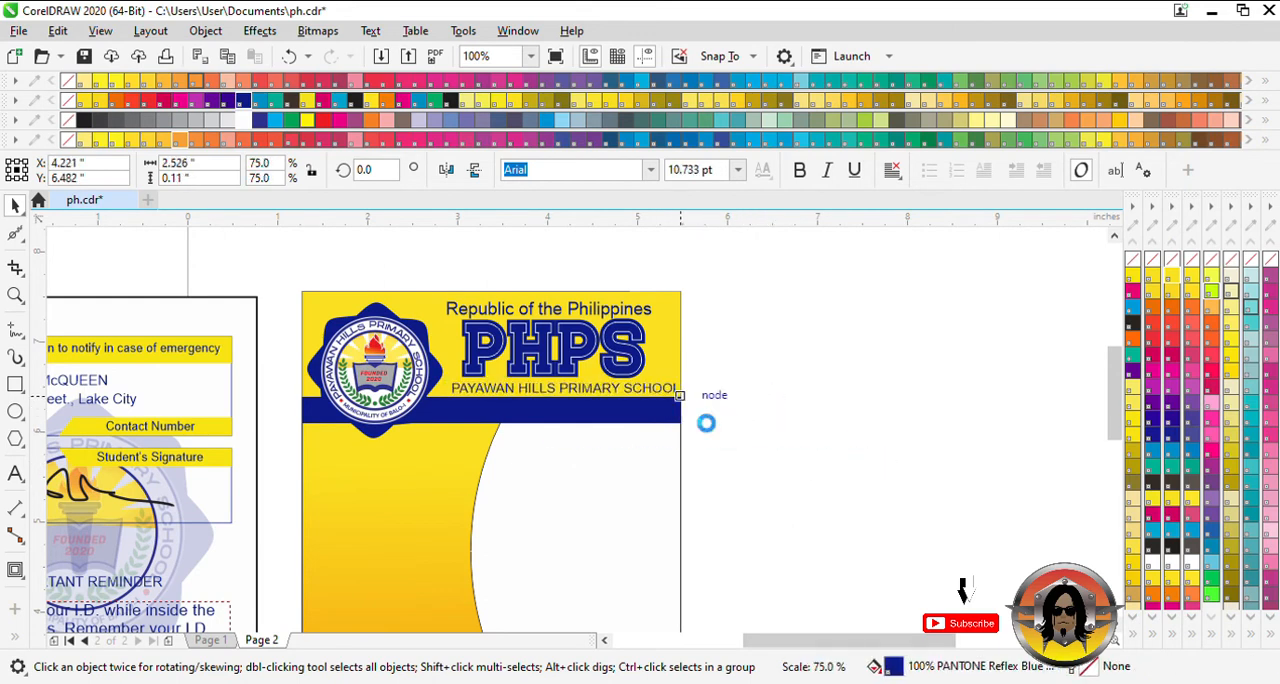
click(605, 640)
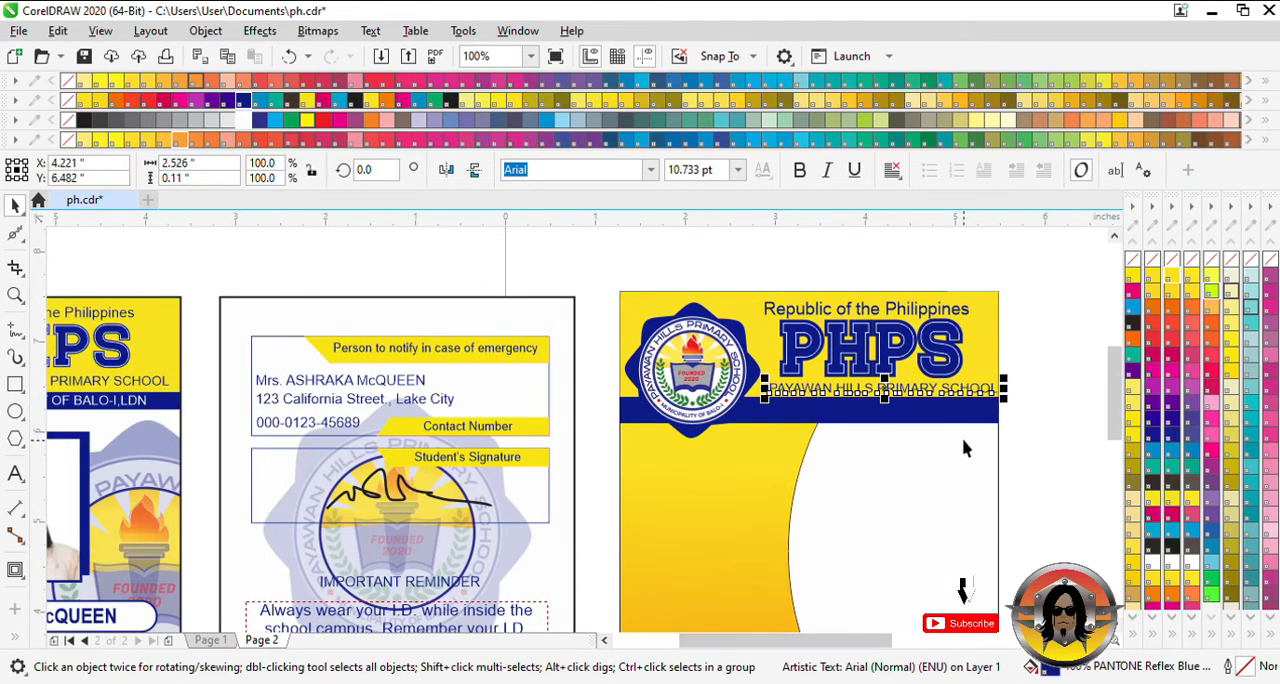
drag(925, 397, 909, 389)
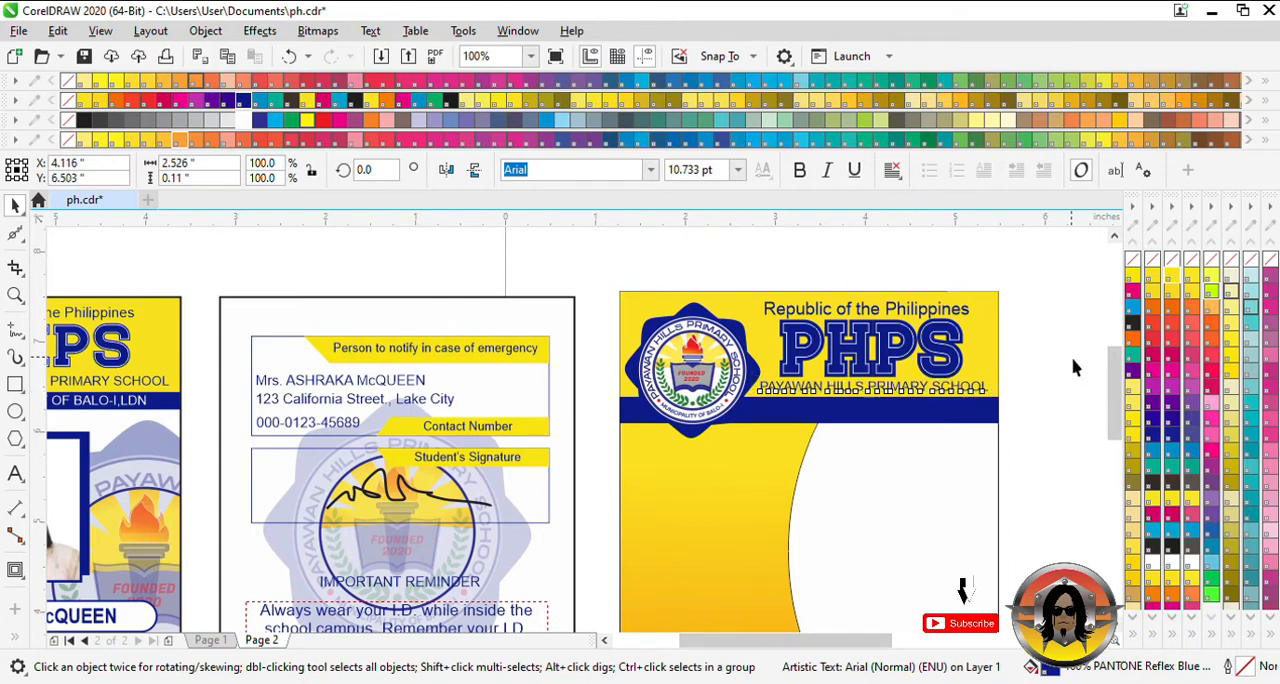
- Reduce the PHPS lettering and its contour to about 0.65 inch high and nudge the school name up 0.02 inch
drag(1050, 390, 770, 307)
drag(874, 390, 875, 388)
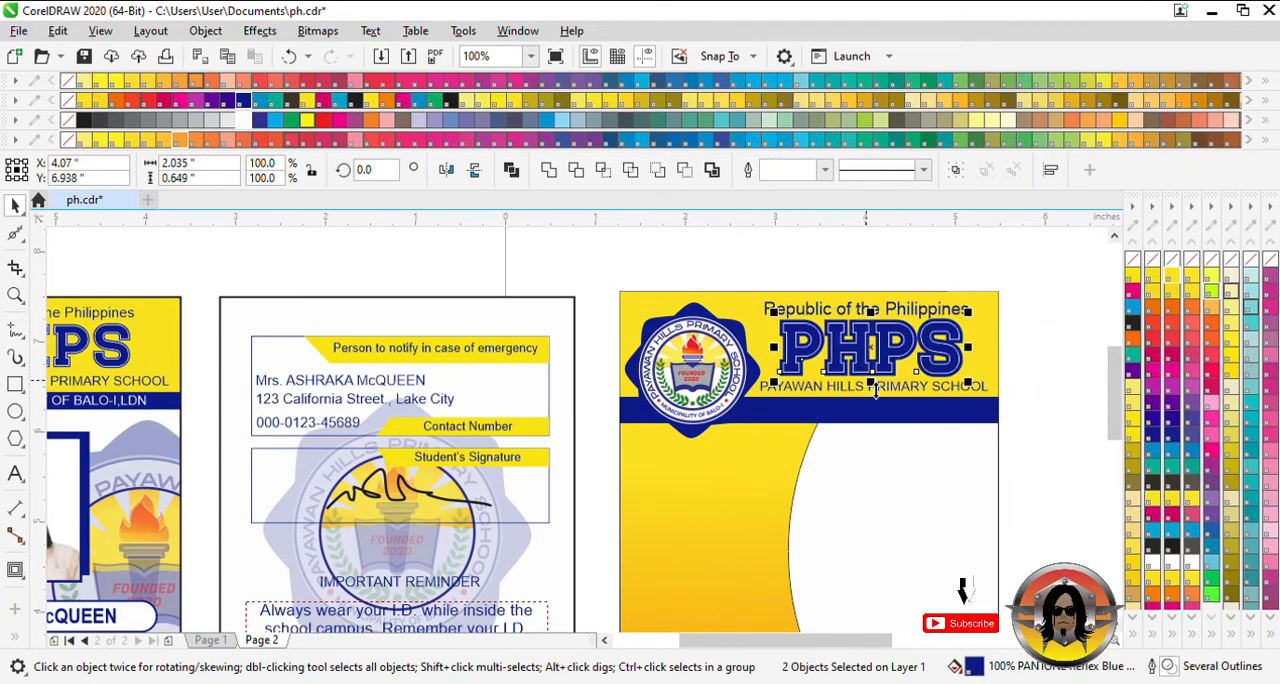
click(878, 392)
scroll(880, 395, up, 1)
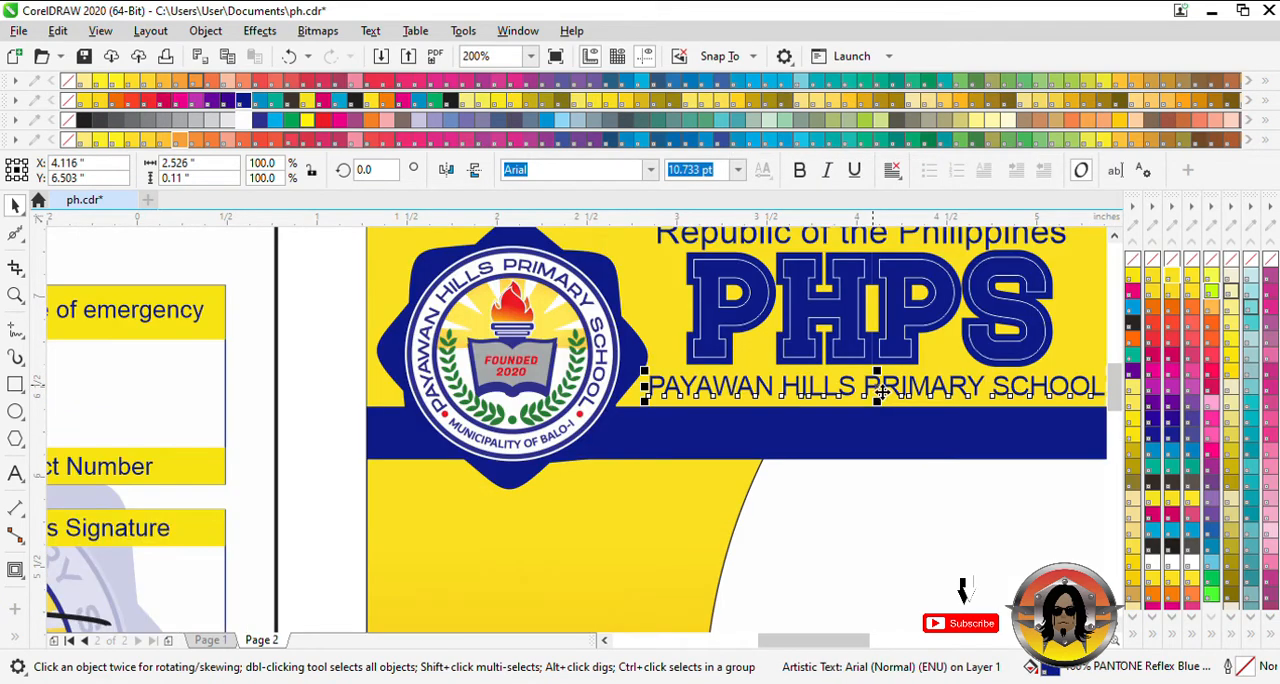
scroll(920, 402, down, 1)
key(Up)
key(Up)
key(Up)
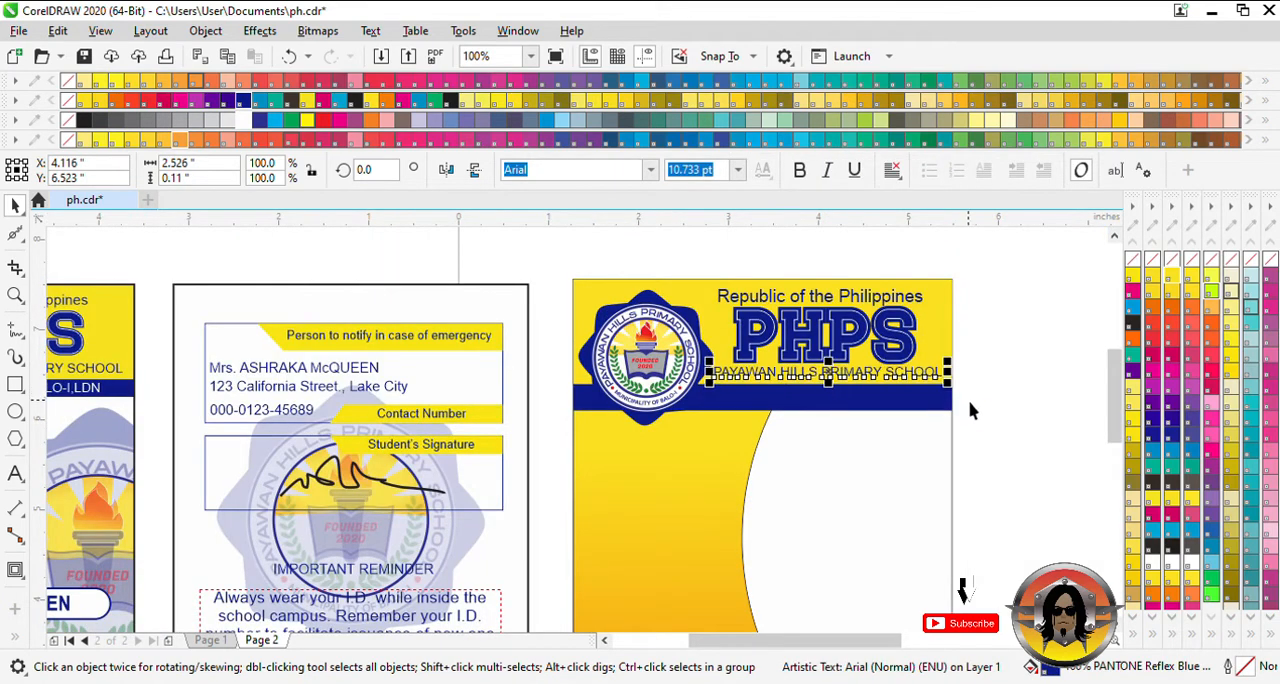
click(969, 377)
click(604, 640)
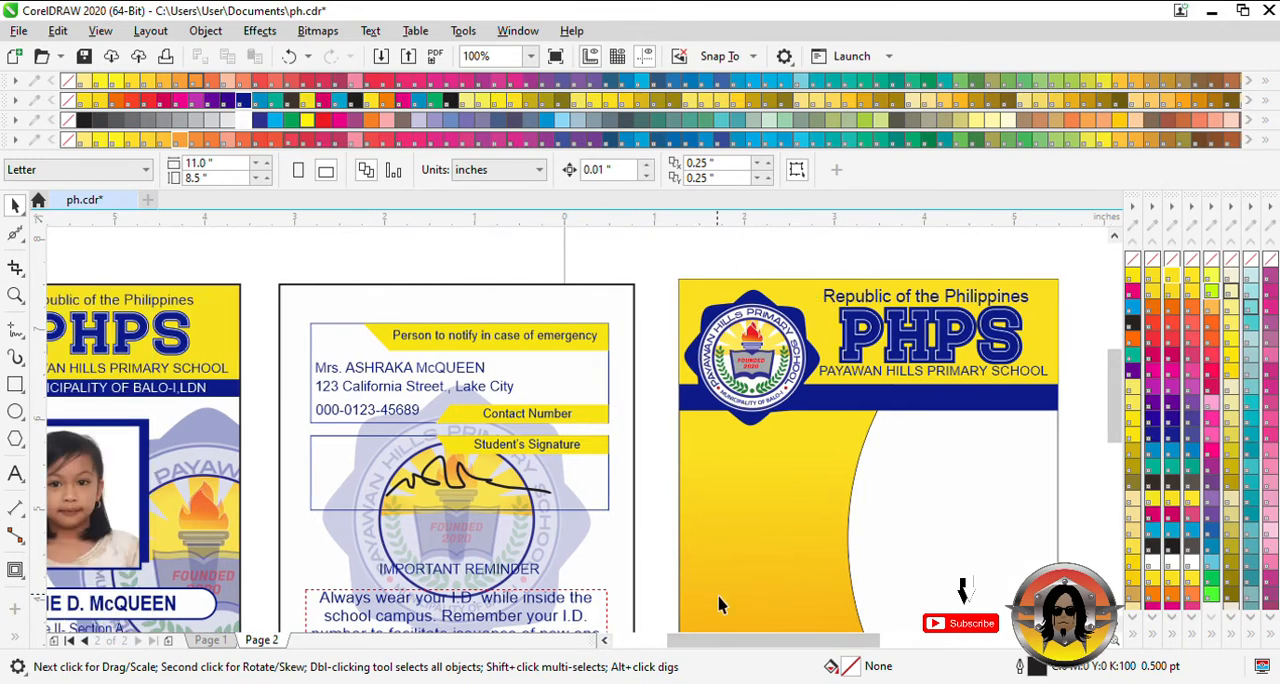
- Resize the blue band below the school name to about 0.29 inch high
click(890, 425)
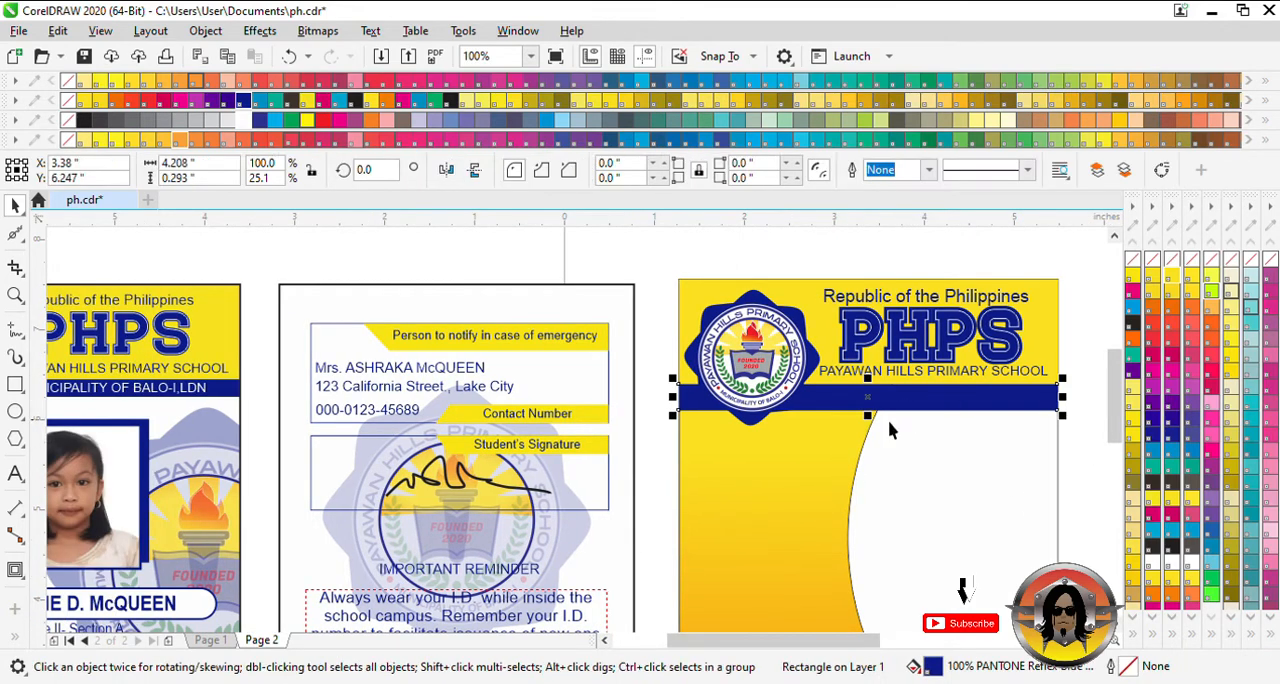
scroll(872, 418, up, 1)
drag(870, 416, 870, 407)
scroll(737, 435, down, 1)
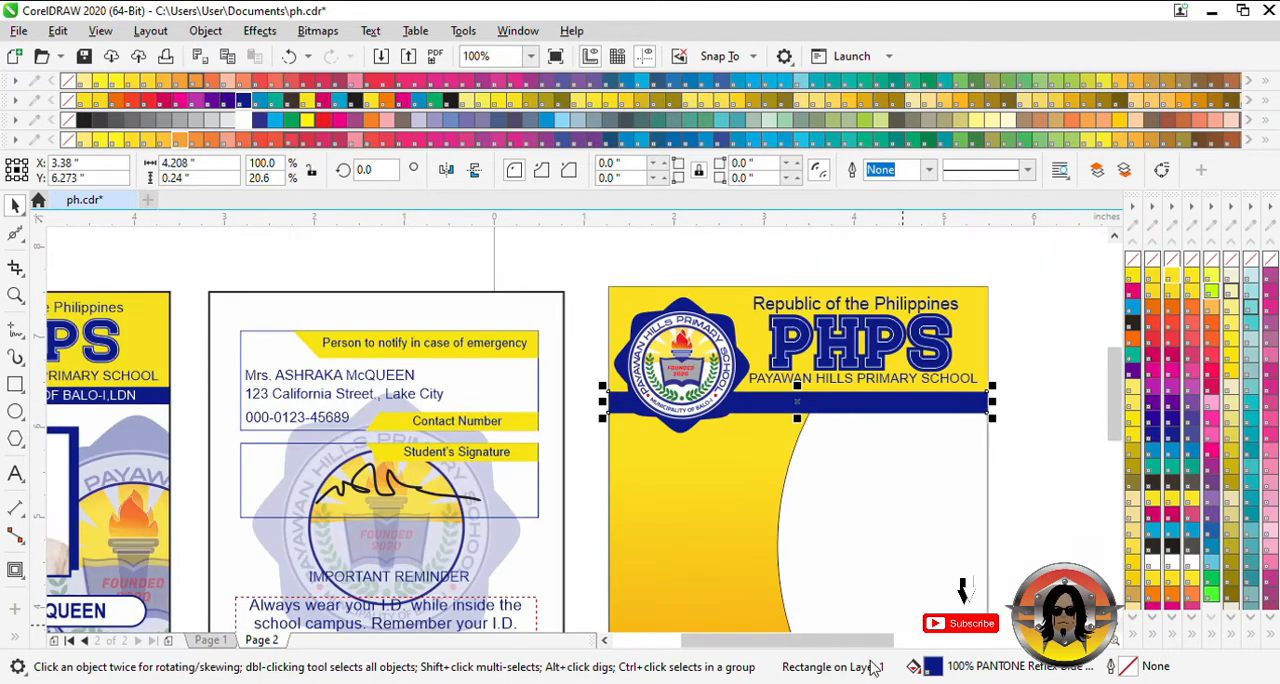
mouse_move(880, 640)
mouse_down()
mouse_move(784, 645)
mouse_move(875, 655)
mouse_up()
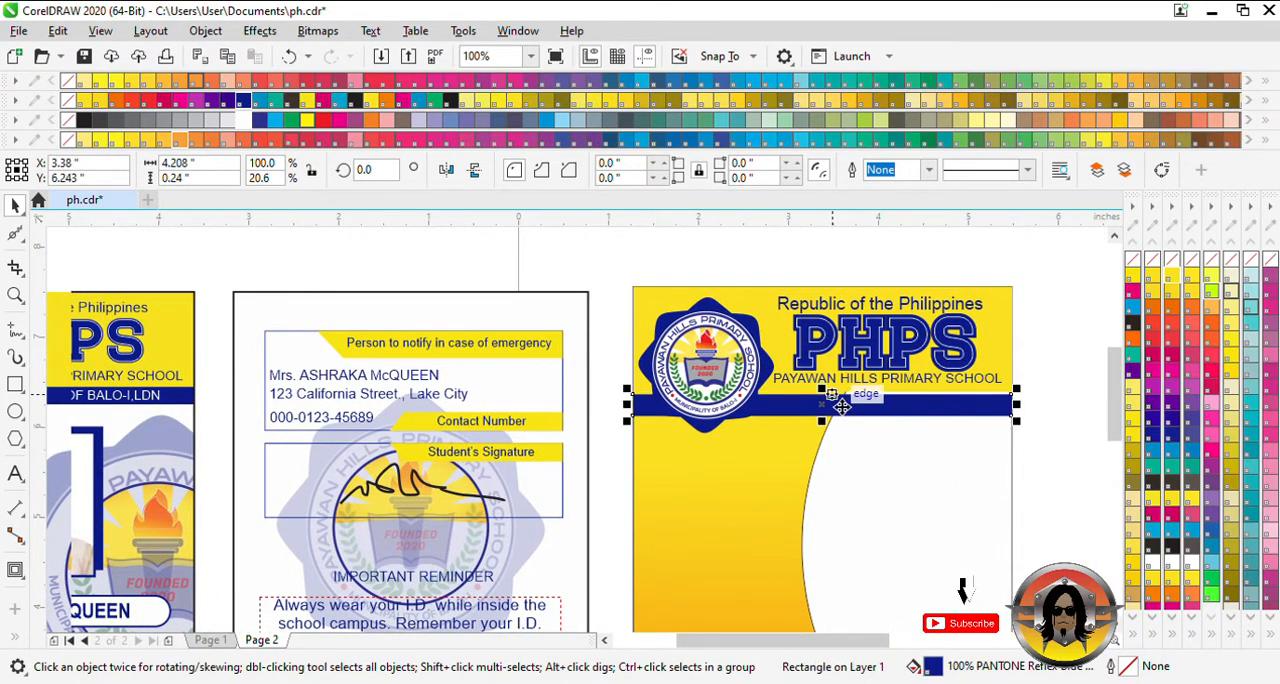
drag(822, 387, 835, 392)
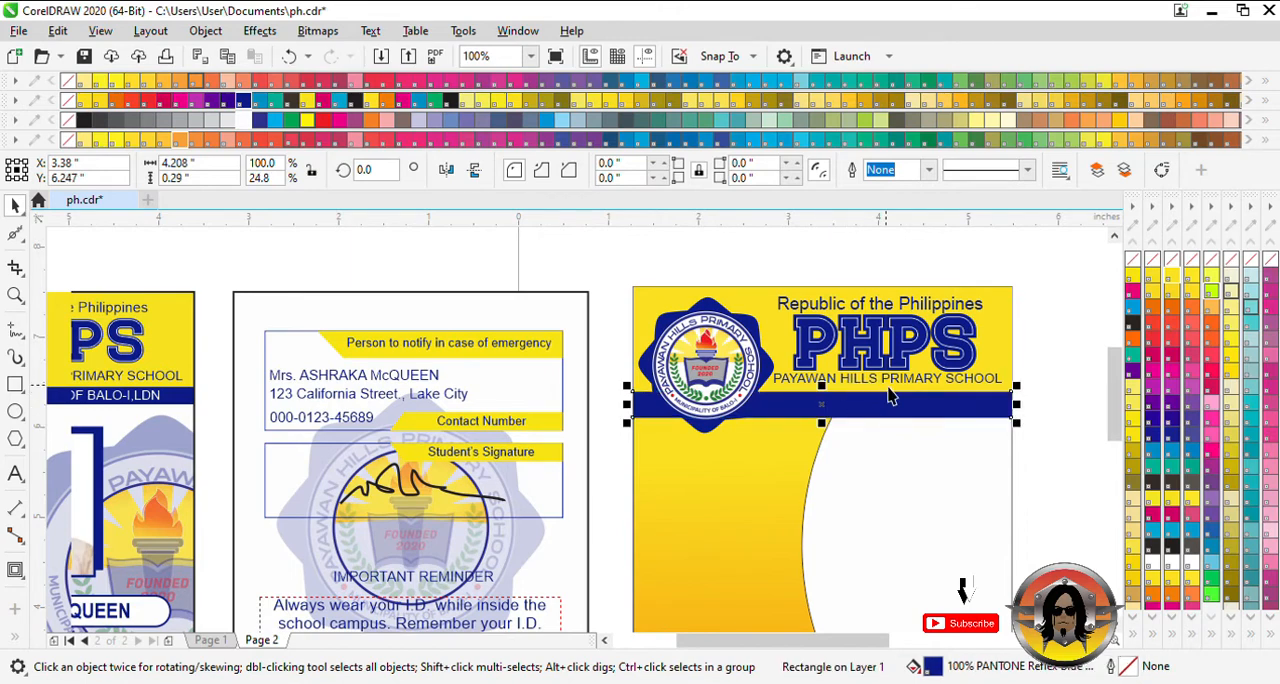
- Nudge the school name 0.02 inch right and 0.02 inch down to center it between PHPS and the blue band
click(890, 385)
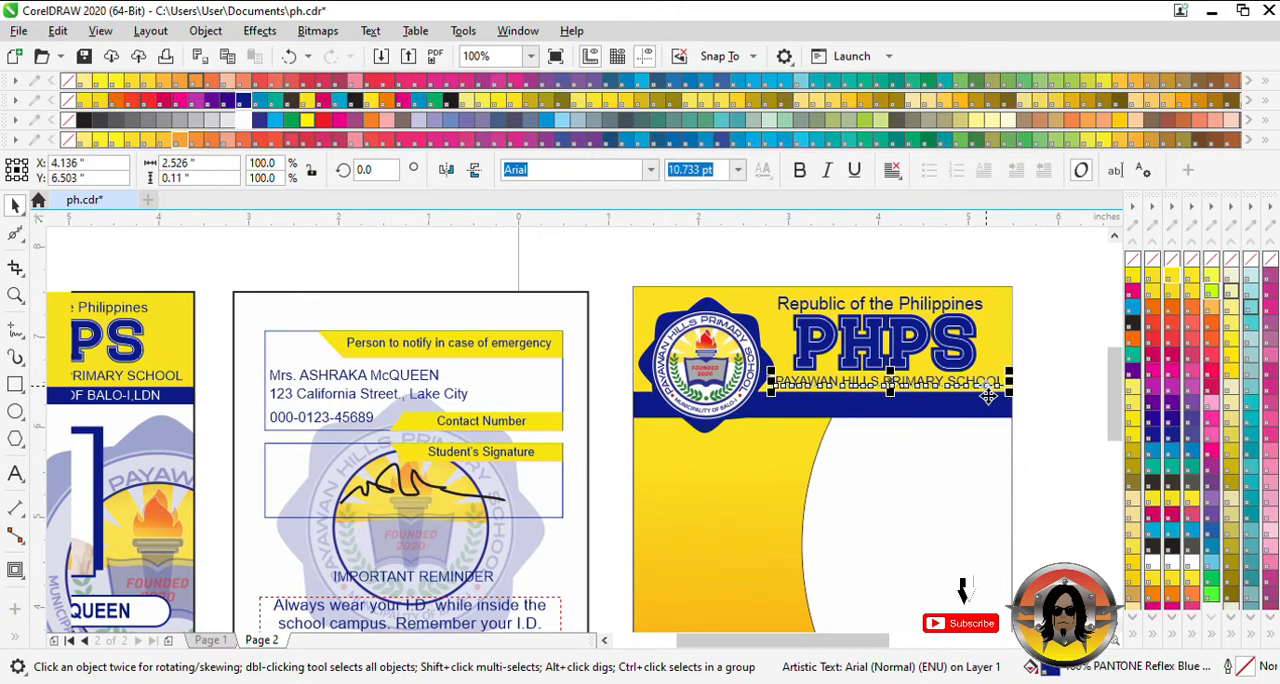
scroll(988, 397, up, 1)
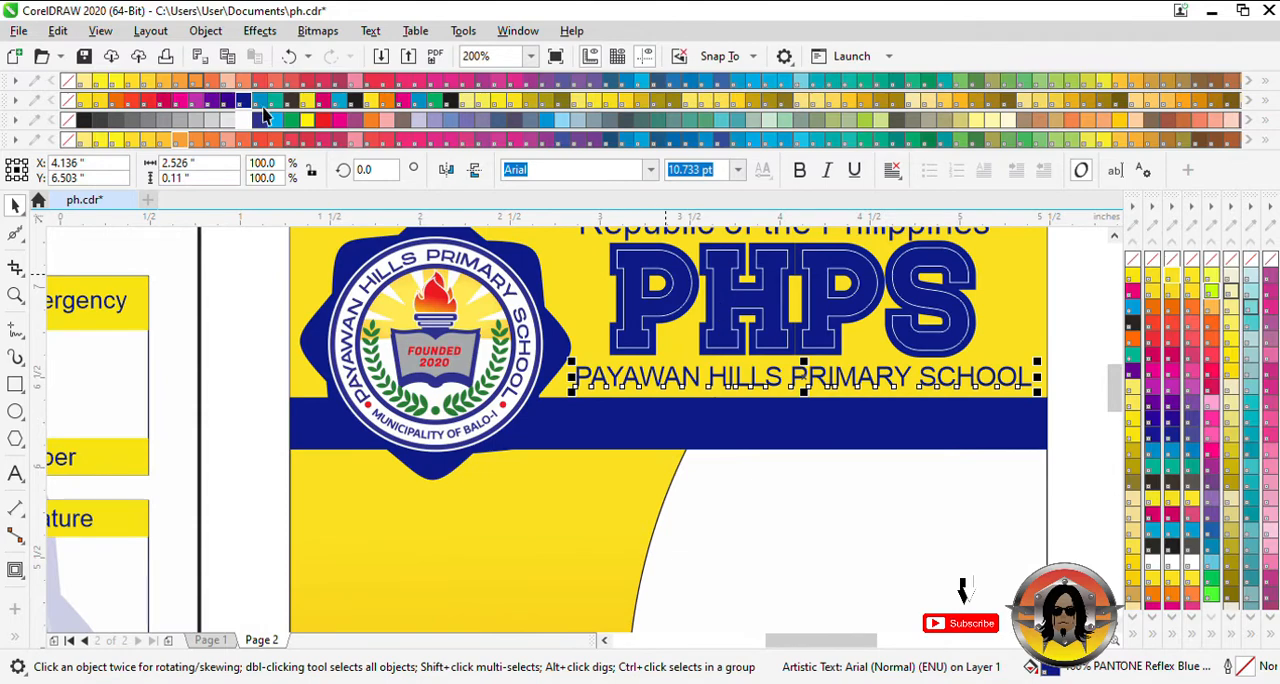
key(Escape)
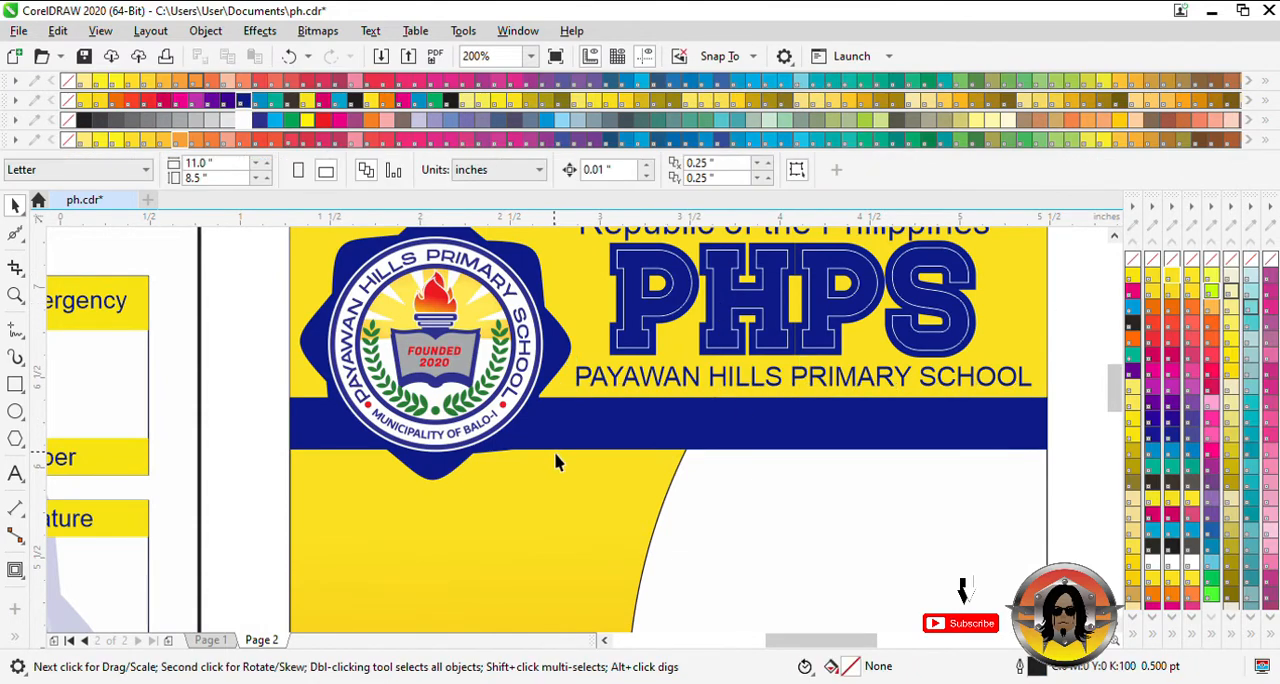
- Add the text MUNICIPALITY OF BALO-I, LDN in 24 pt Arial starting on the new card's blue band
click(604, 642)
click(604, 642)
scroll(465, 300, down, 1)
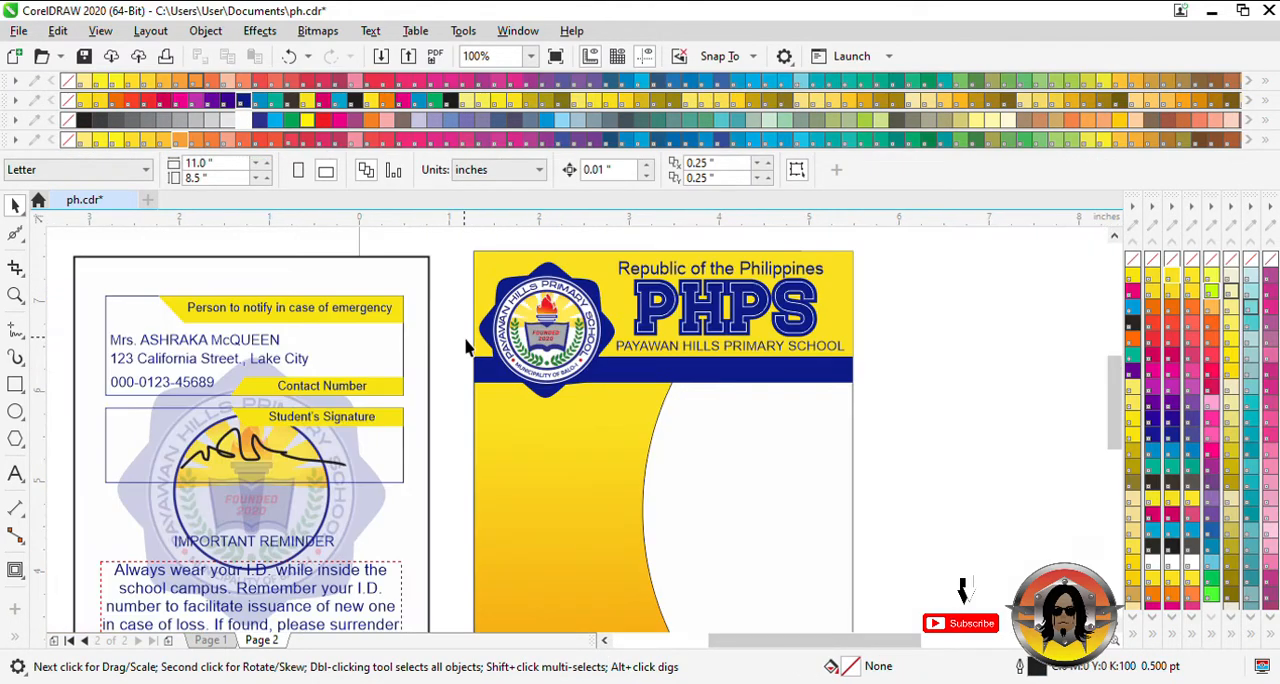
click(604, 639)
click(604, 639)
click(604, 639)
click(604, 639)
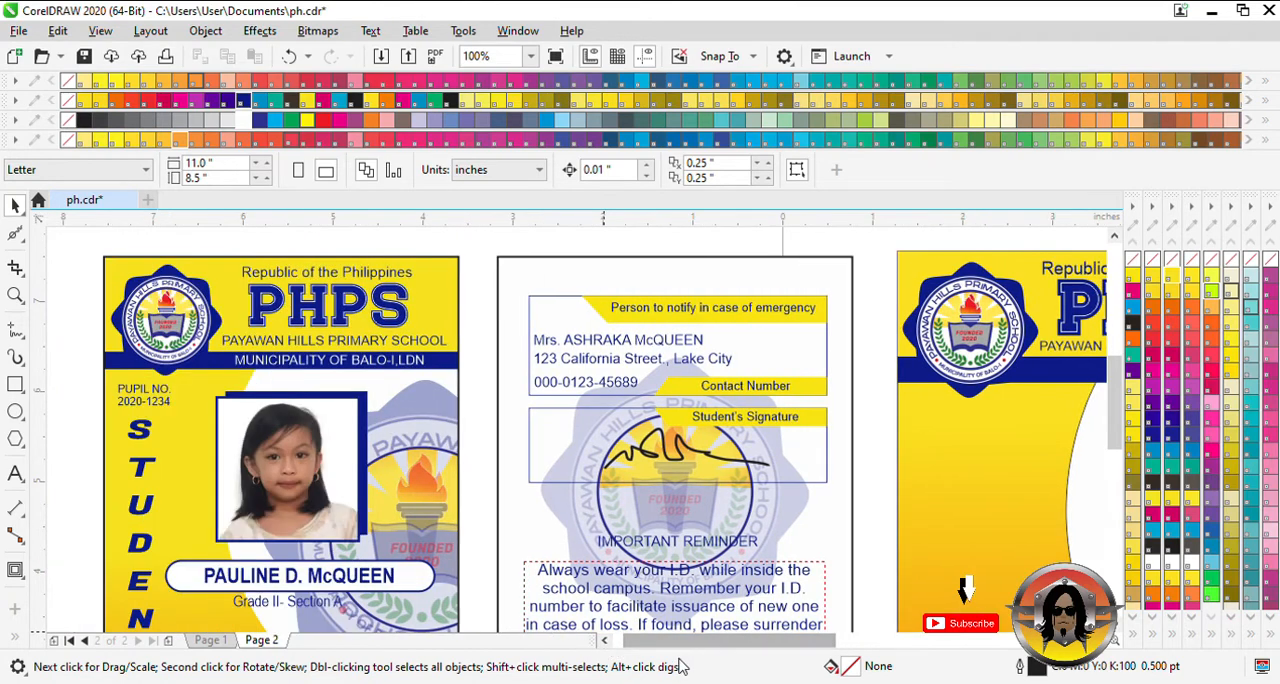
drag(746, 642, 789, 645)
key(z)
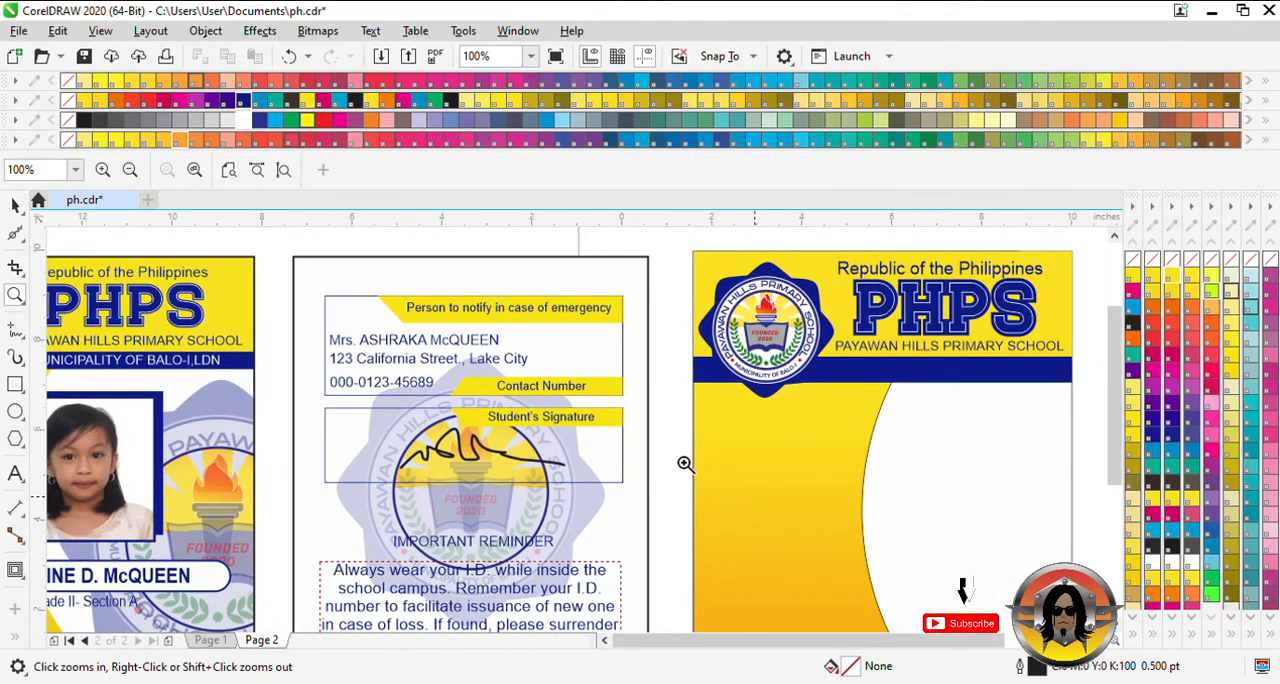
scroll(682, 463, down, 1)
scroll(930, 481, up, 1)
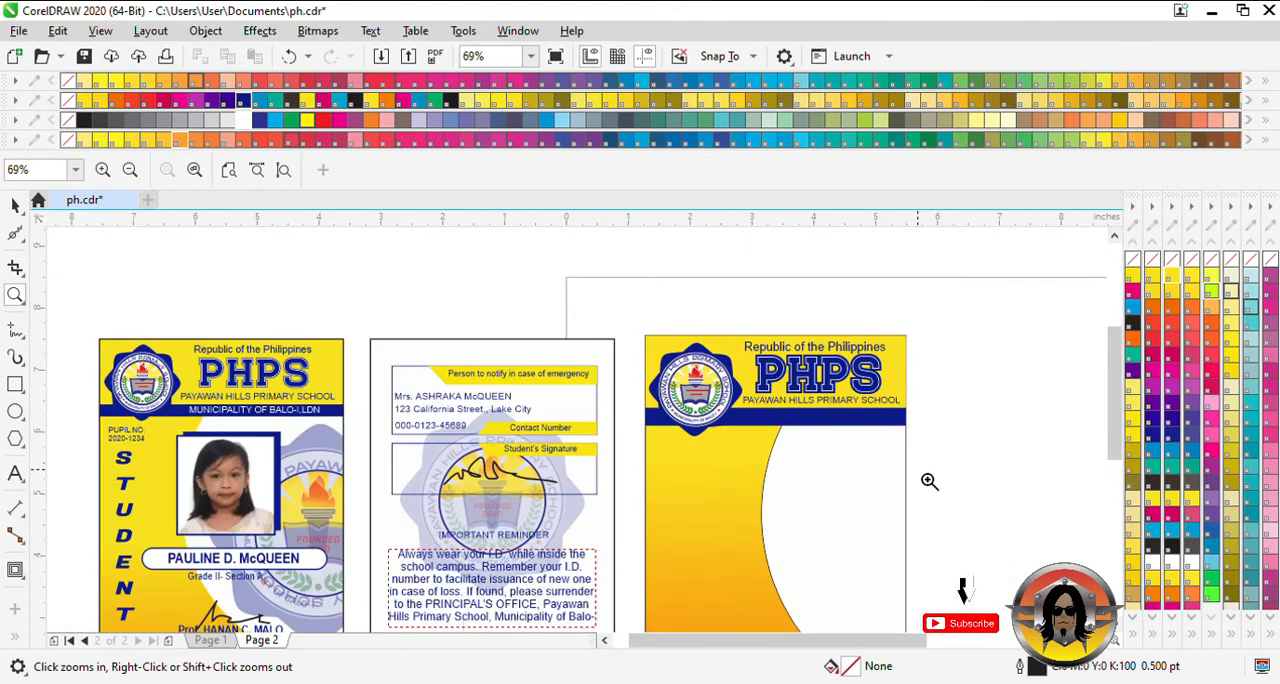
key(F8)
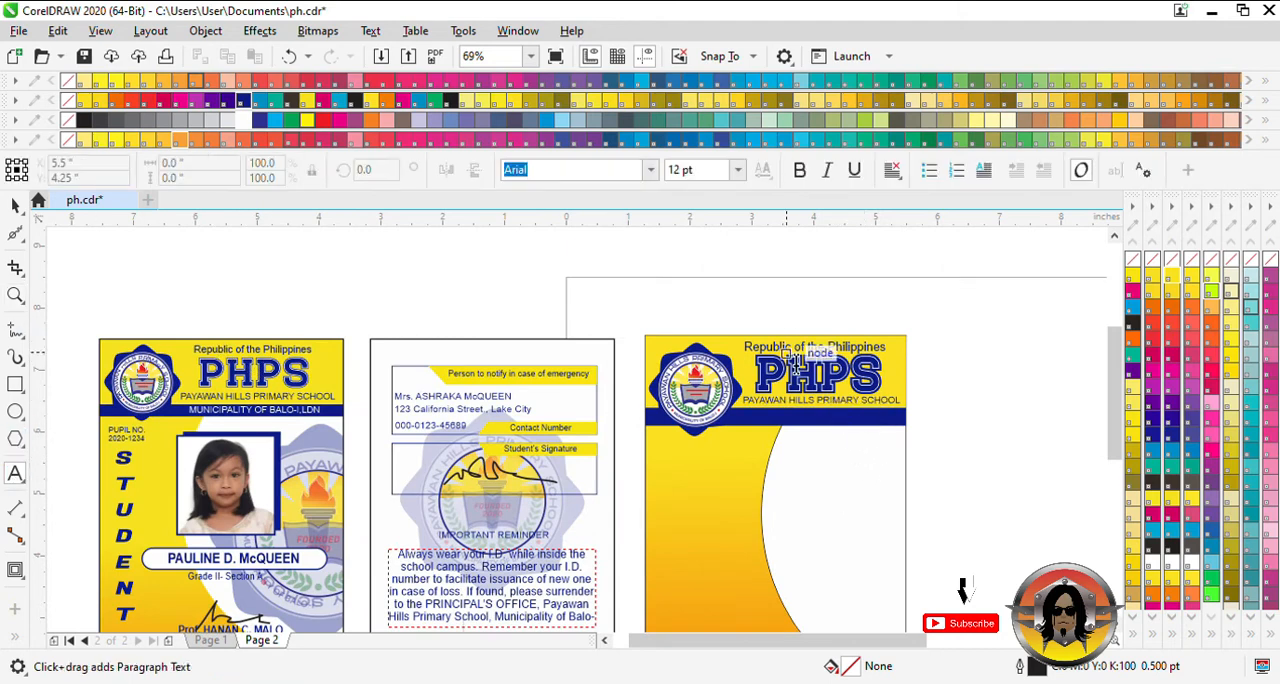
click(766, 426)
text(MUNICIPALITY OF BALO-I, LDN)
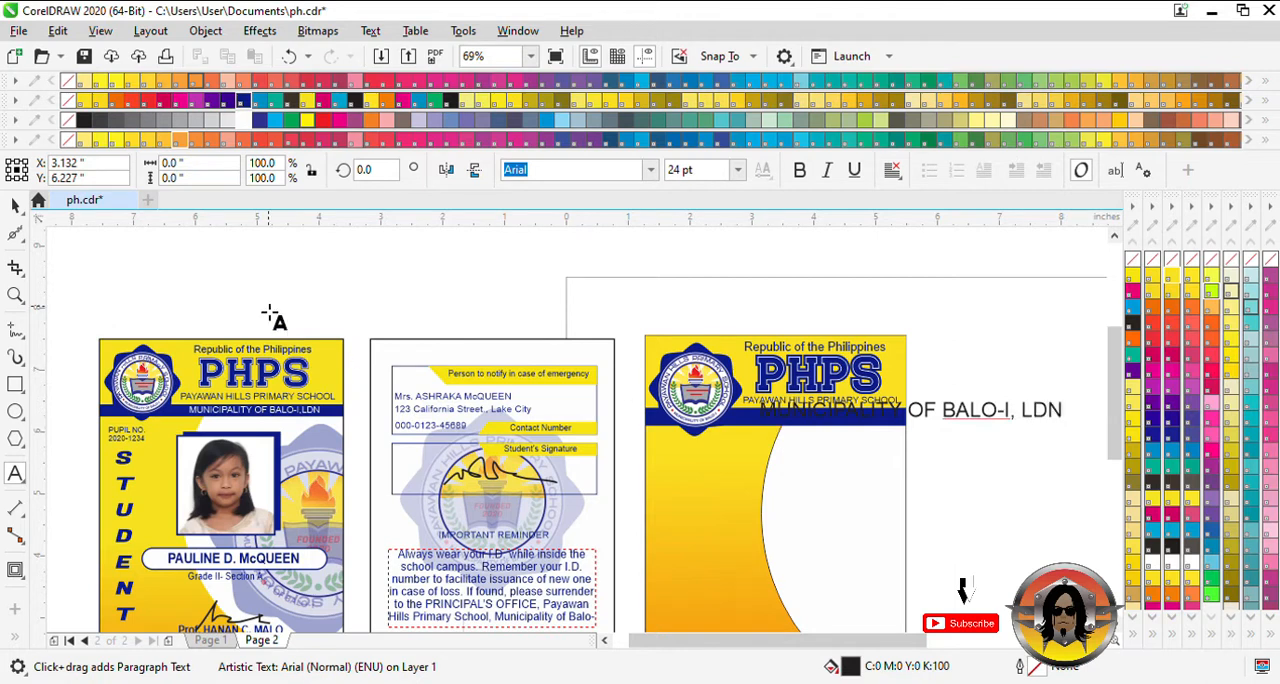
- Fill the municipality text with white, scale it to about 12 pt and fit it inside the blue band beside the logo
click(15, 204)
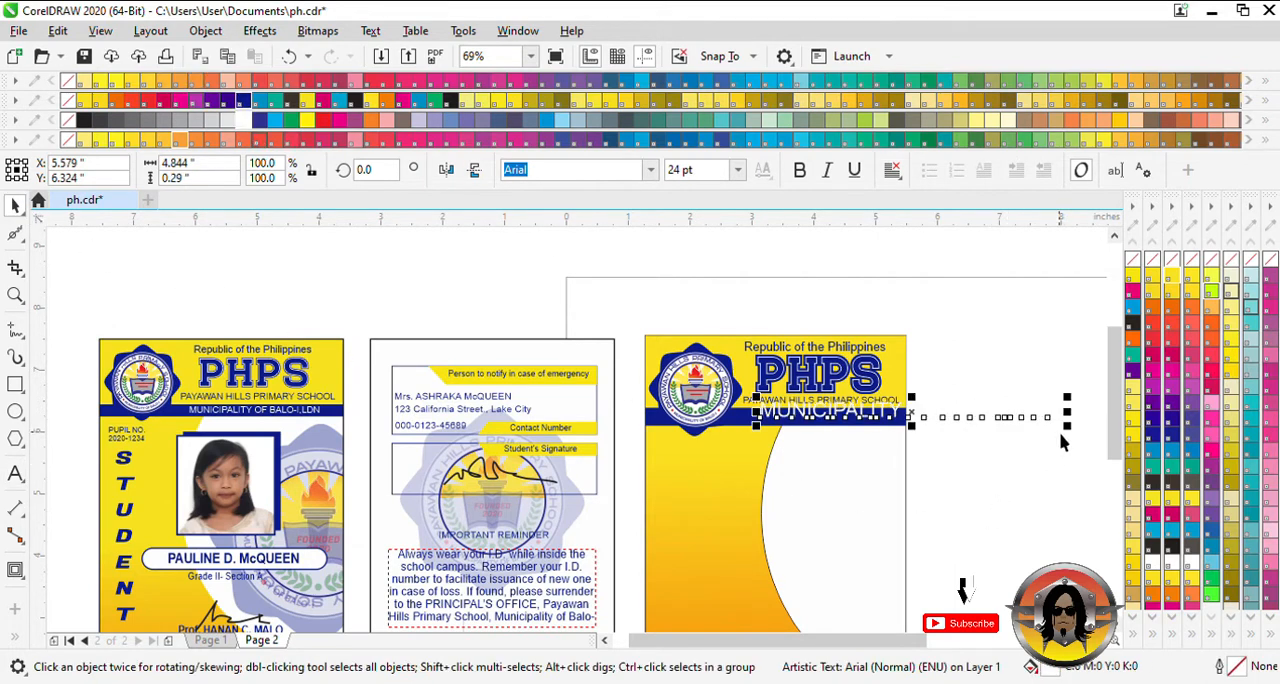
drag(1063, 441, 838, 432)
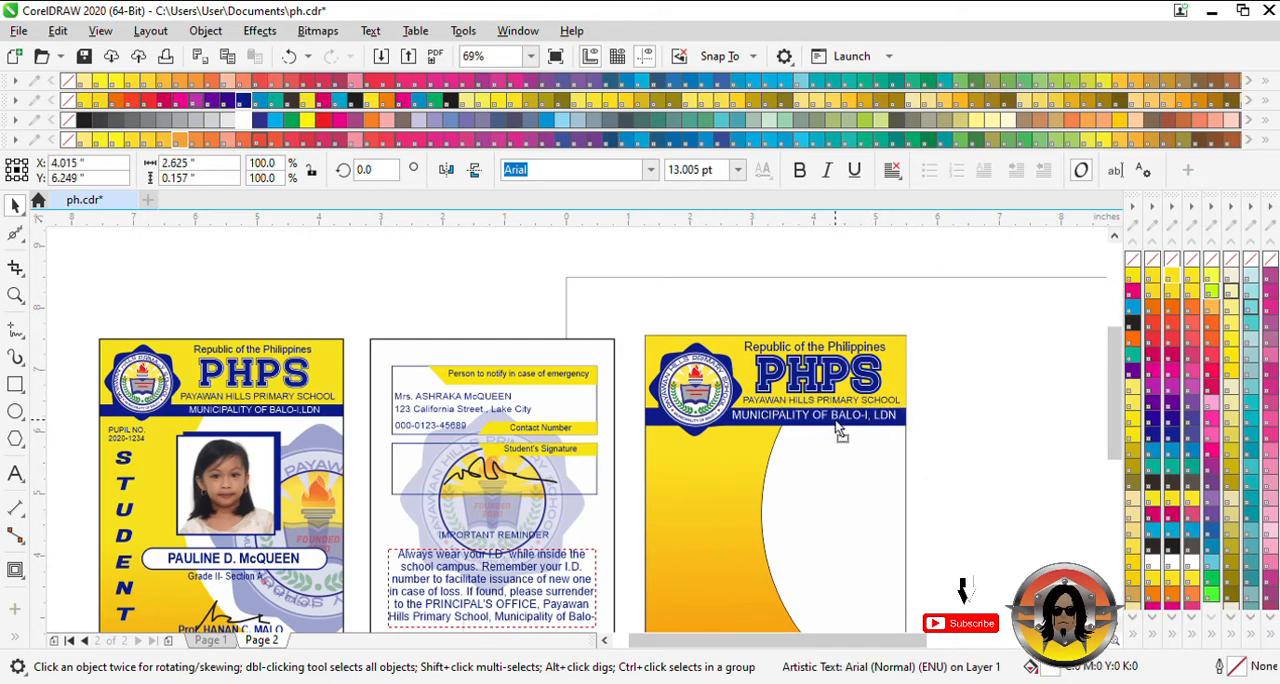
mouse_move(902, 420)
mouse_down()
mouse_move(905, 440)
mouse_move(895, 431)
mouse_up()
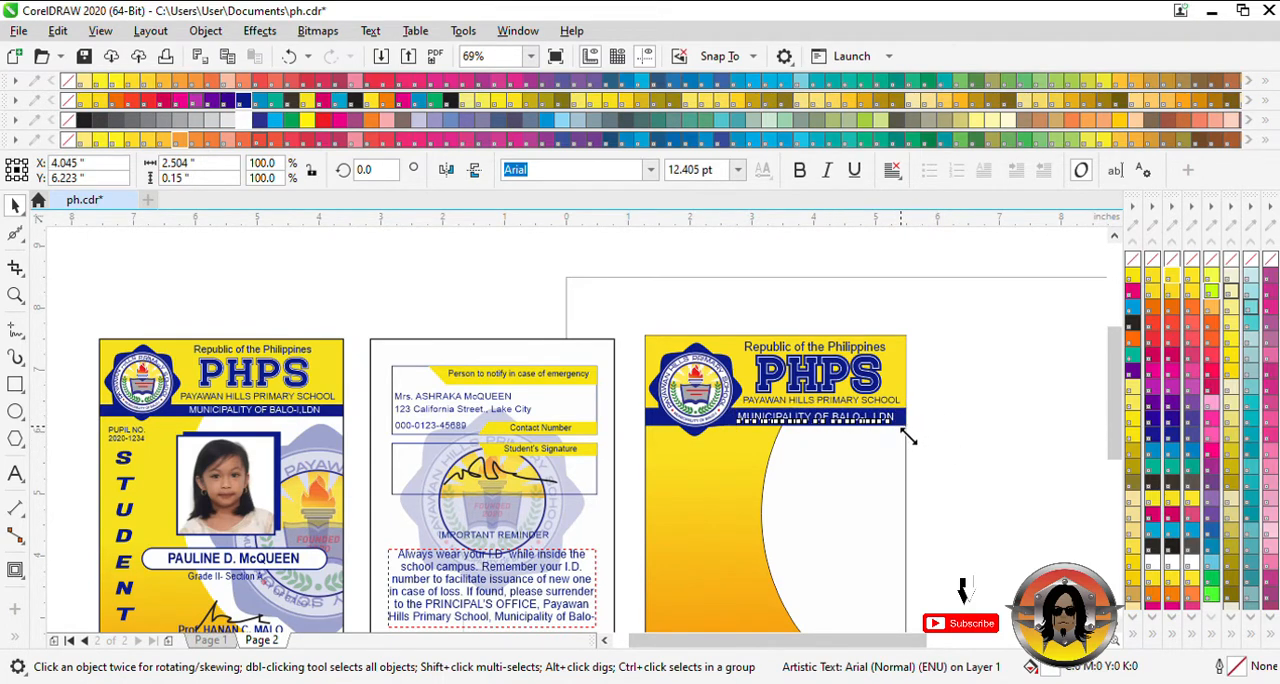
drag(908, 437, 922, 447)
click(957, 446)
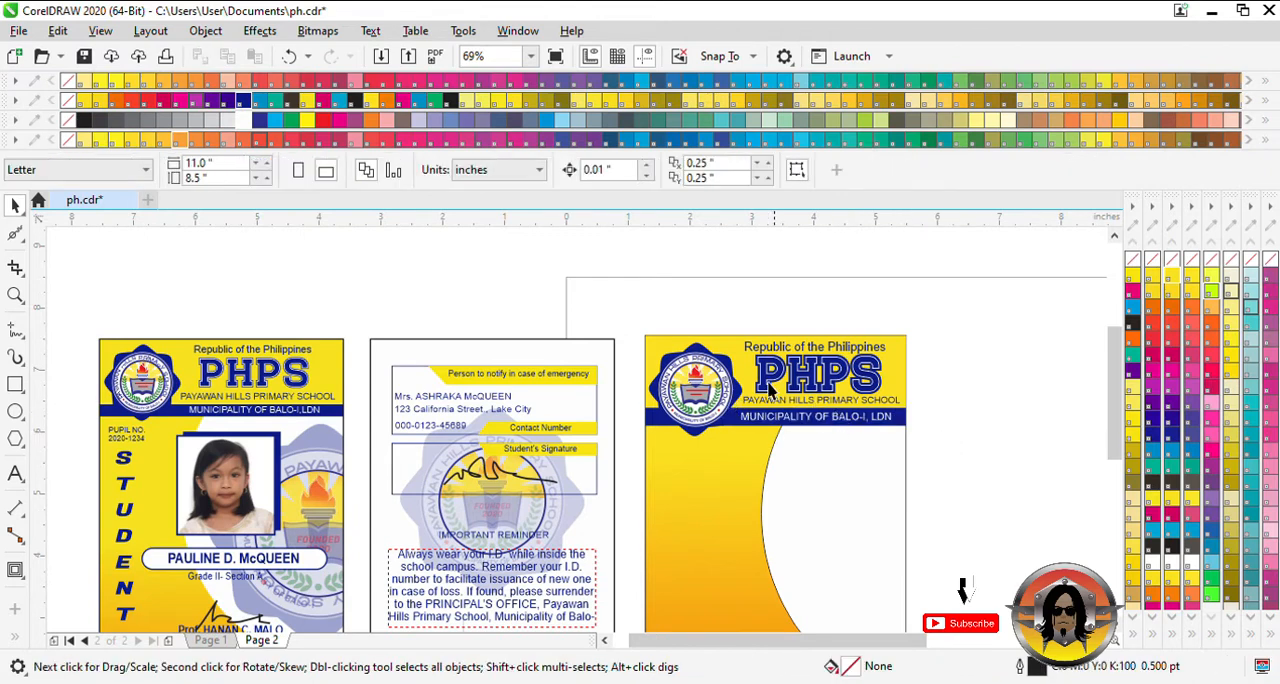
- Draw a photo frame rectangle about 1.62 by 1.6 inches below the new card's header and shift it about 0.2 inch left
click(826, 425)
scroll(408, 418, down, 2)
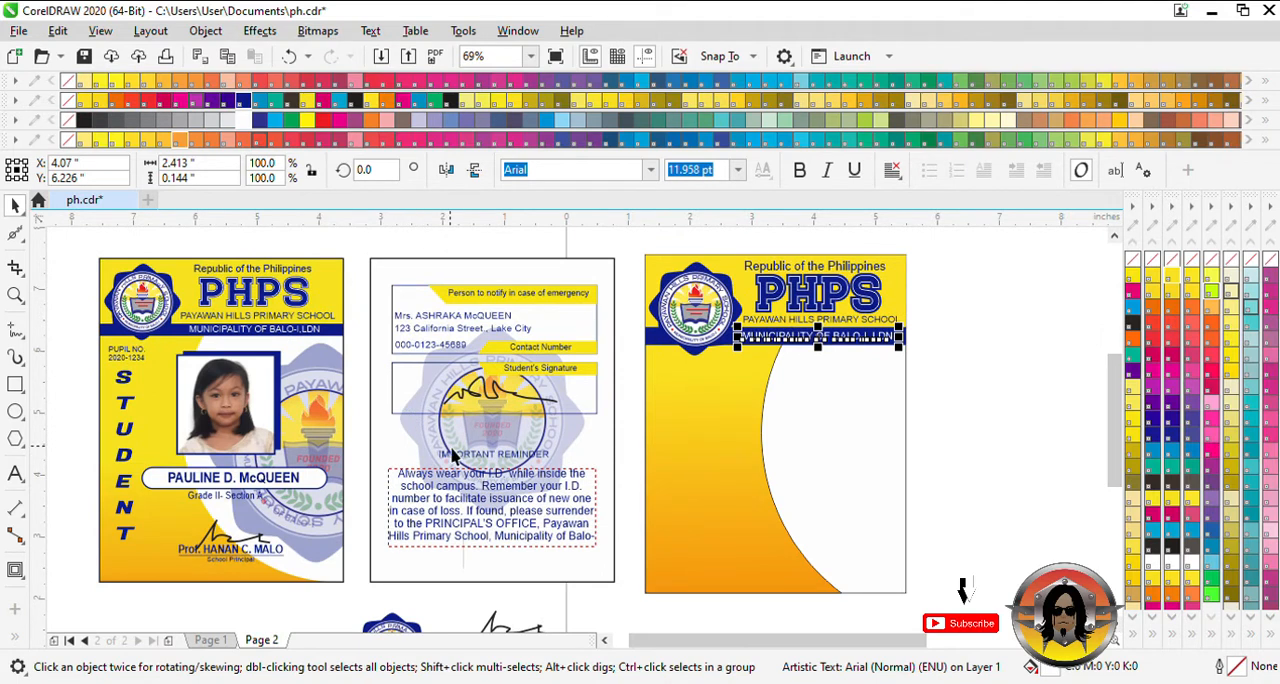
click(15, 385)
drag(738, 371, 839, 472)
key(space)
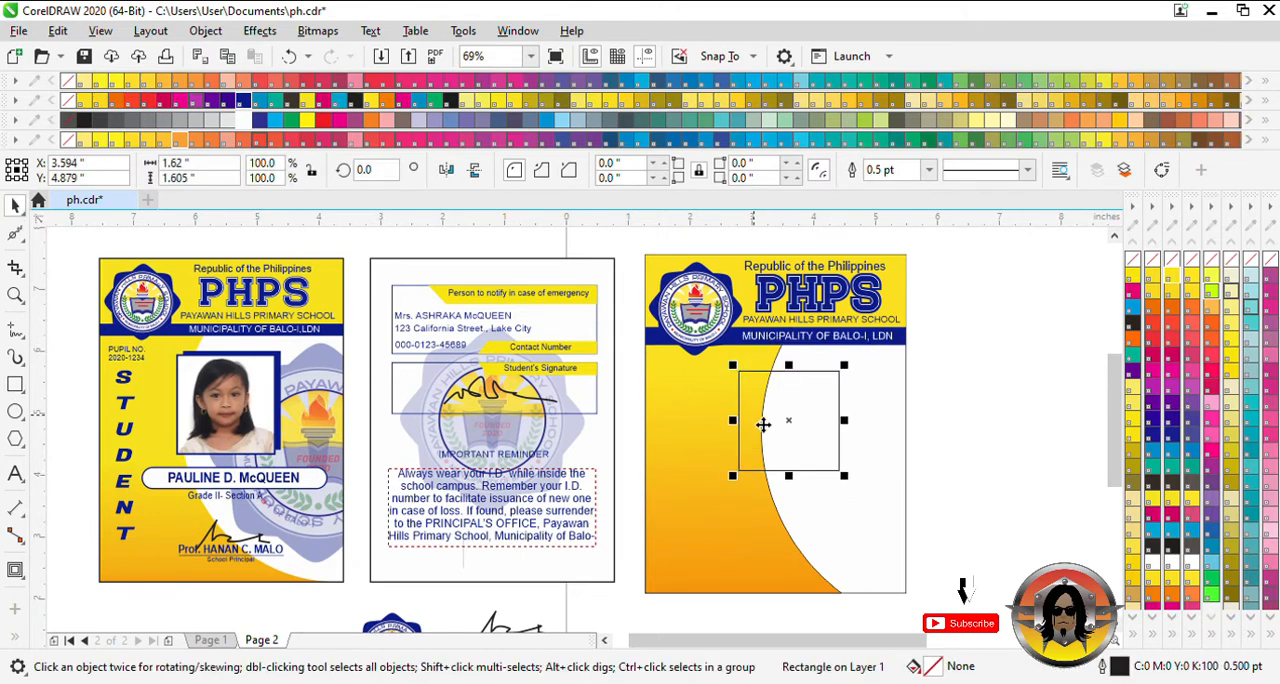
shift+click(876, 402)
key(c)
key(e)
click(967, 411)
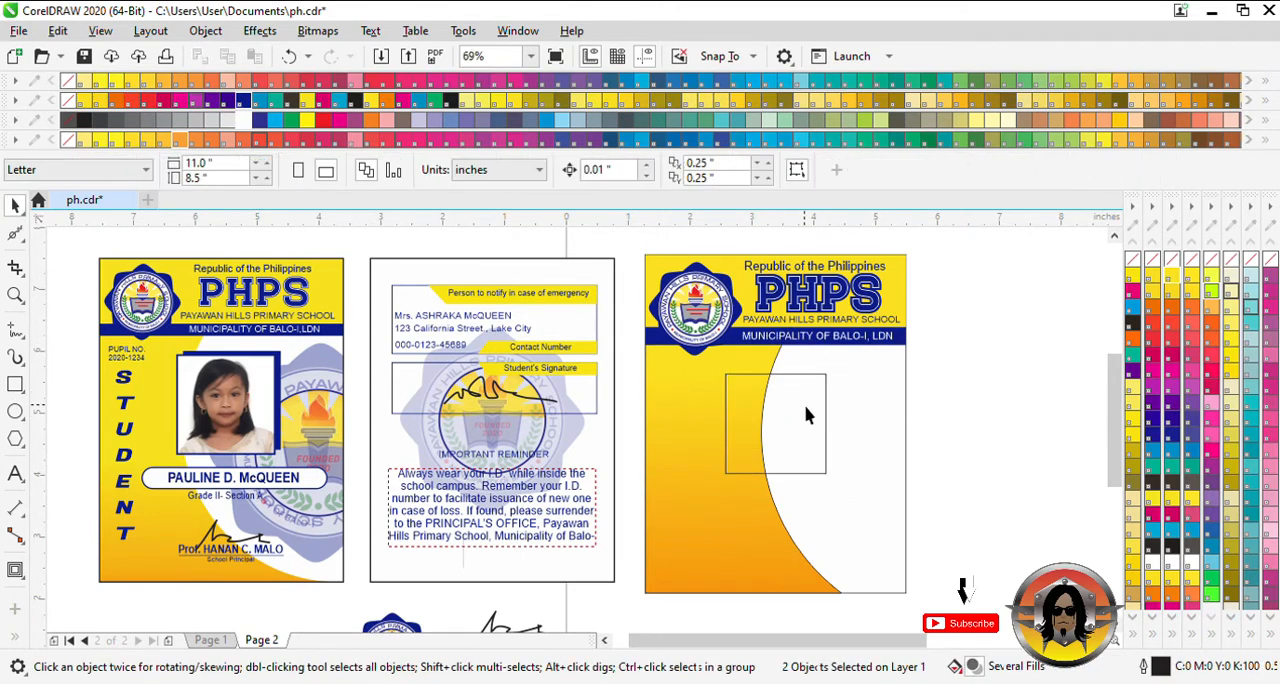
click(808, 414)
key(Up)
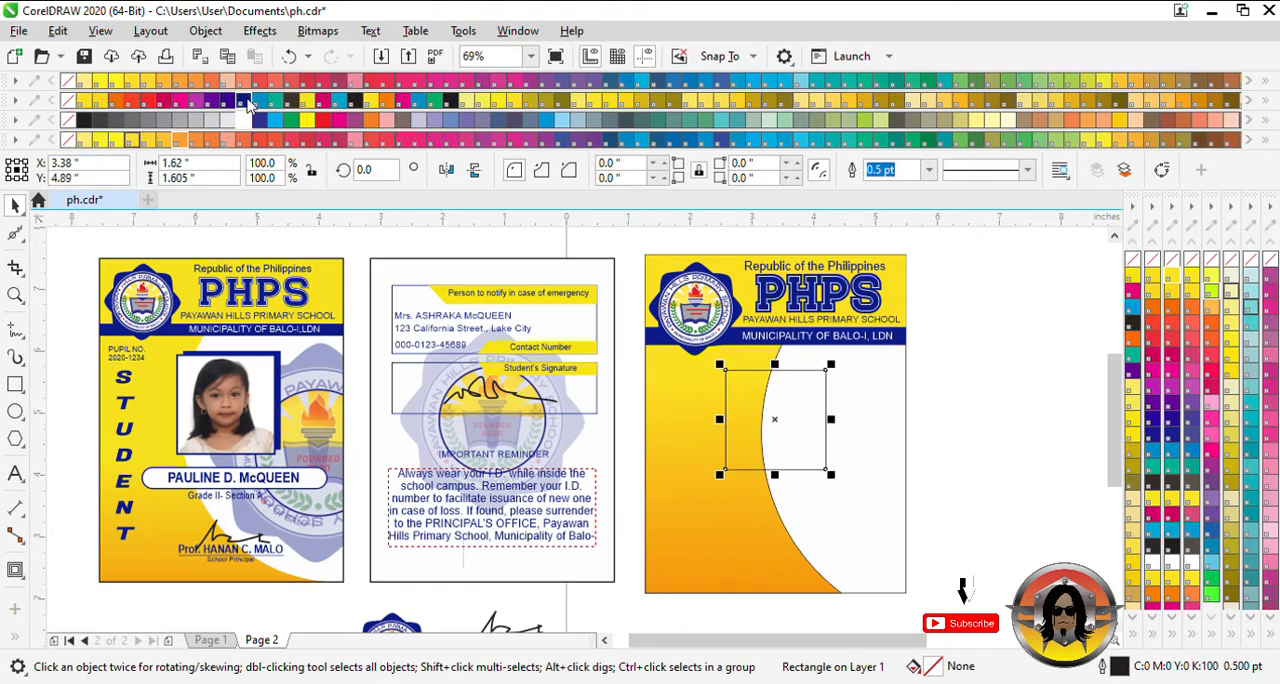
- Fill the photo rectangle with Reflex Blue, remove its outline and place a copy slightly offset toward its lower left
click(244, 101)
right_click(1136, 262)
drag(767, 407, 758, 408)
- Fill the offset rectangle copy with white and give it a 2 pt Reflex Blue outline
click(242, 120)
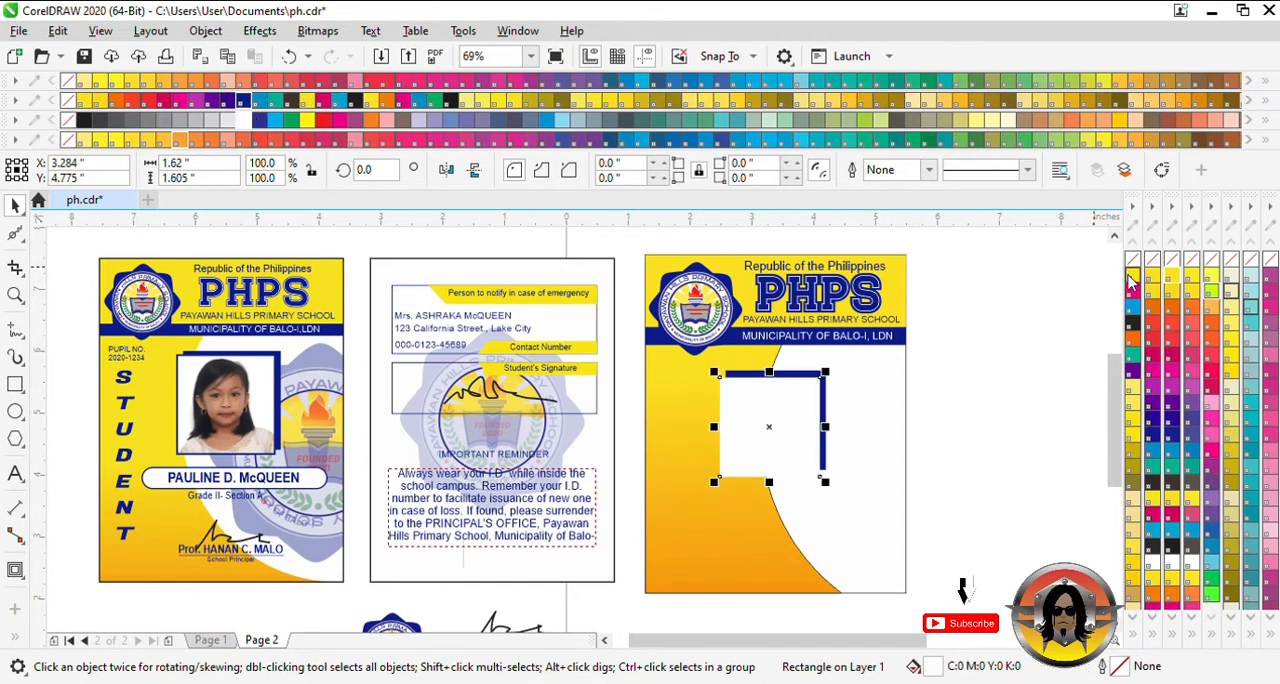
right_click(243, 101)
click(882, 170)
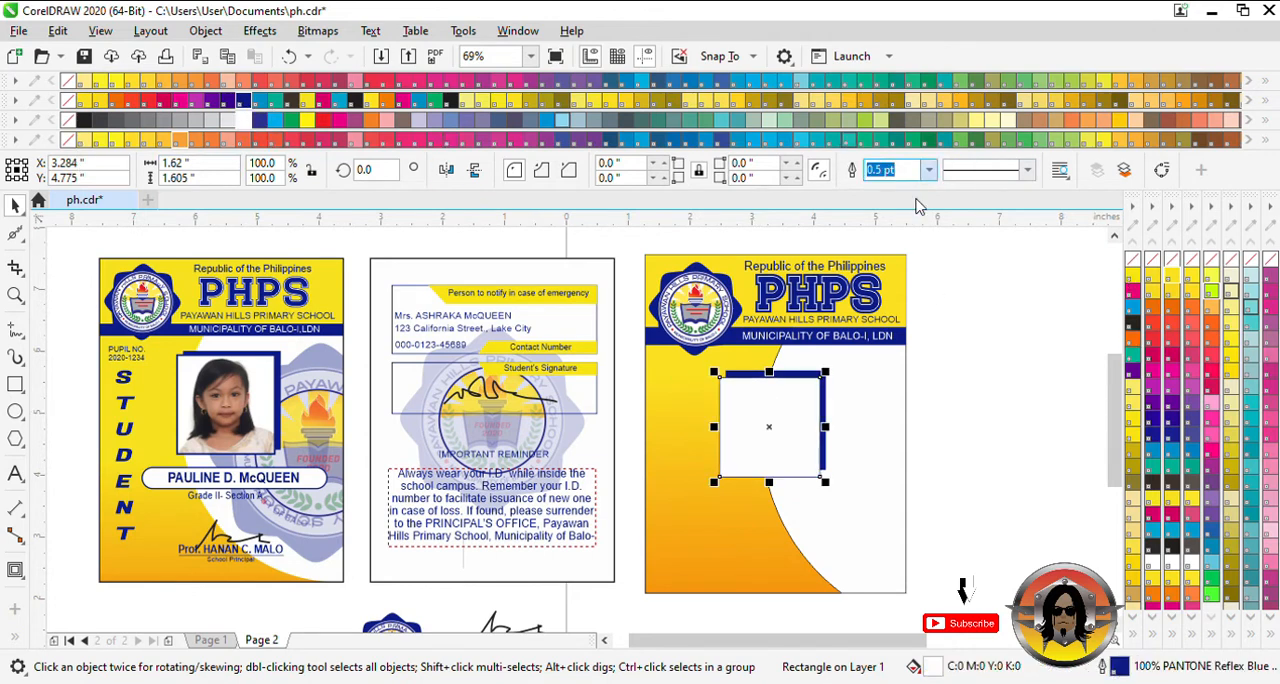
text(2)
key(Return)
click(977, 373)
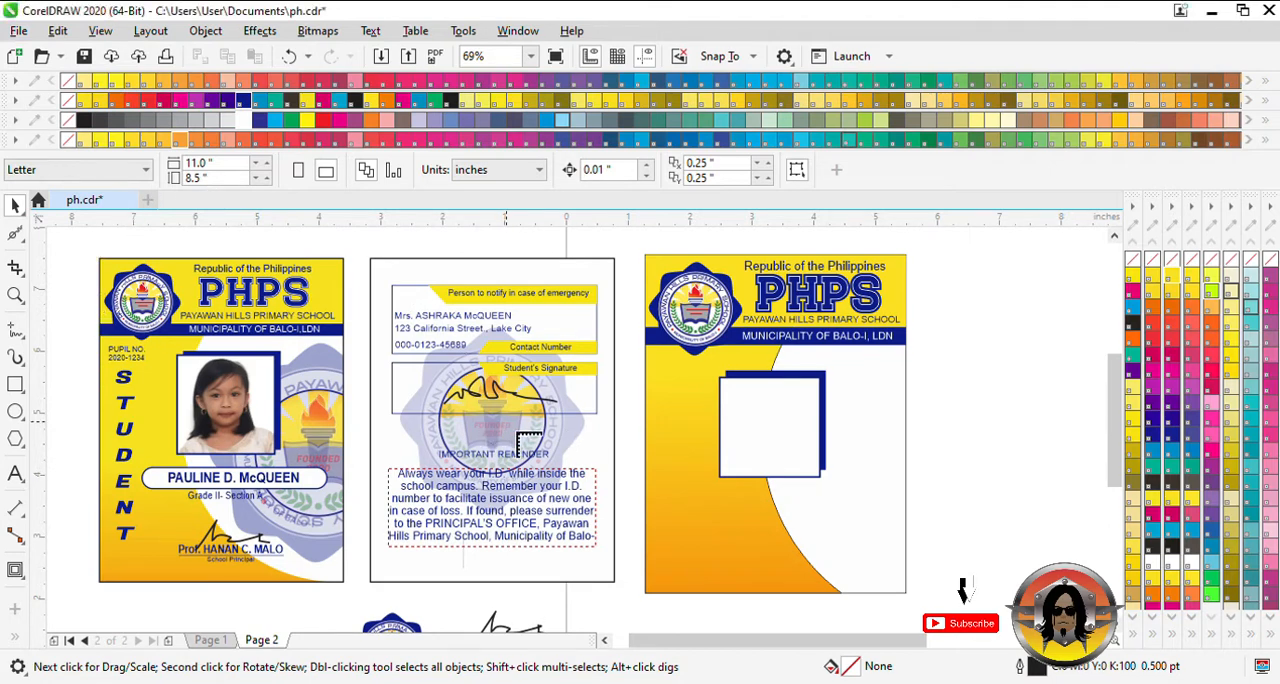
- Place the imported pupil photo at about 2.28 inches wide and move it over the white frame
drag(786, 372, 937, 522)
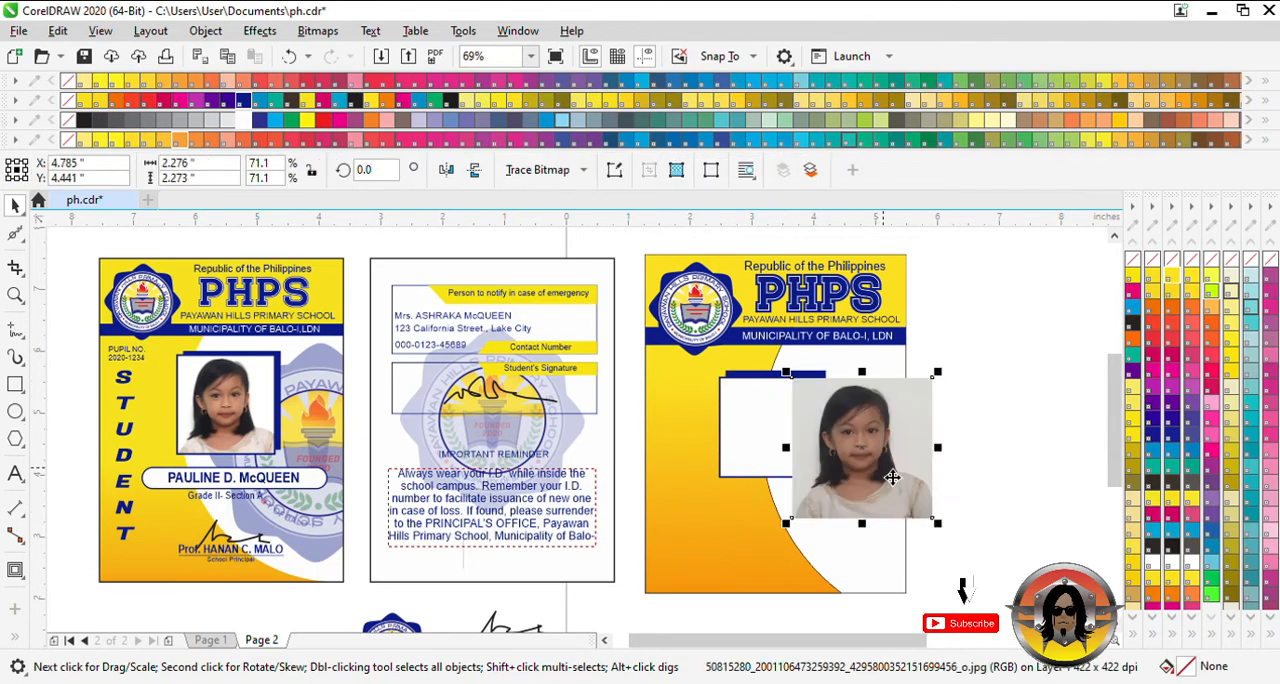
drag(892, 478, 847, 487)
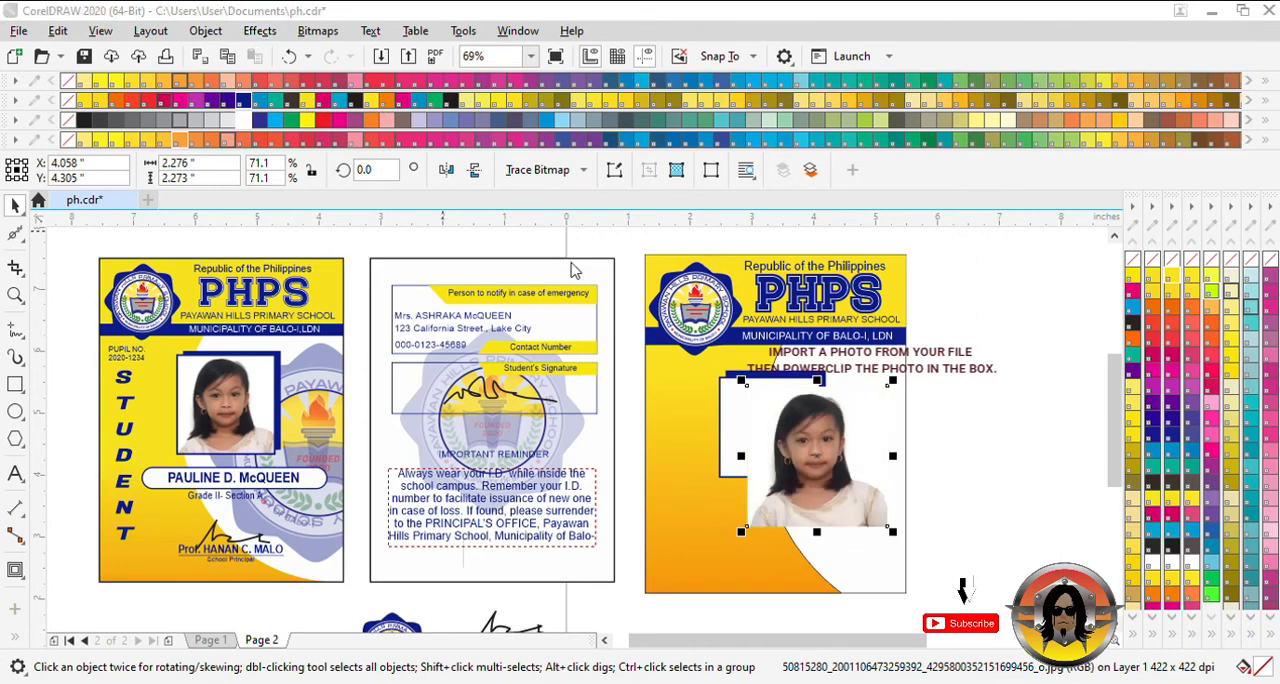
drag(839, 476, 797, 453)
- Try to PowerClip the photo into the white frame from beside it and undo the attempt
click(841, 400)
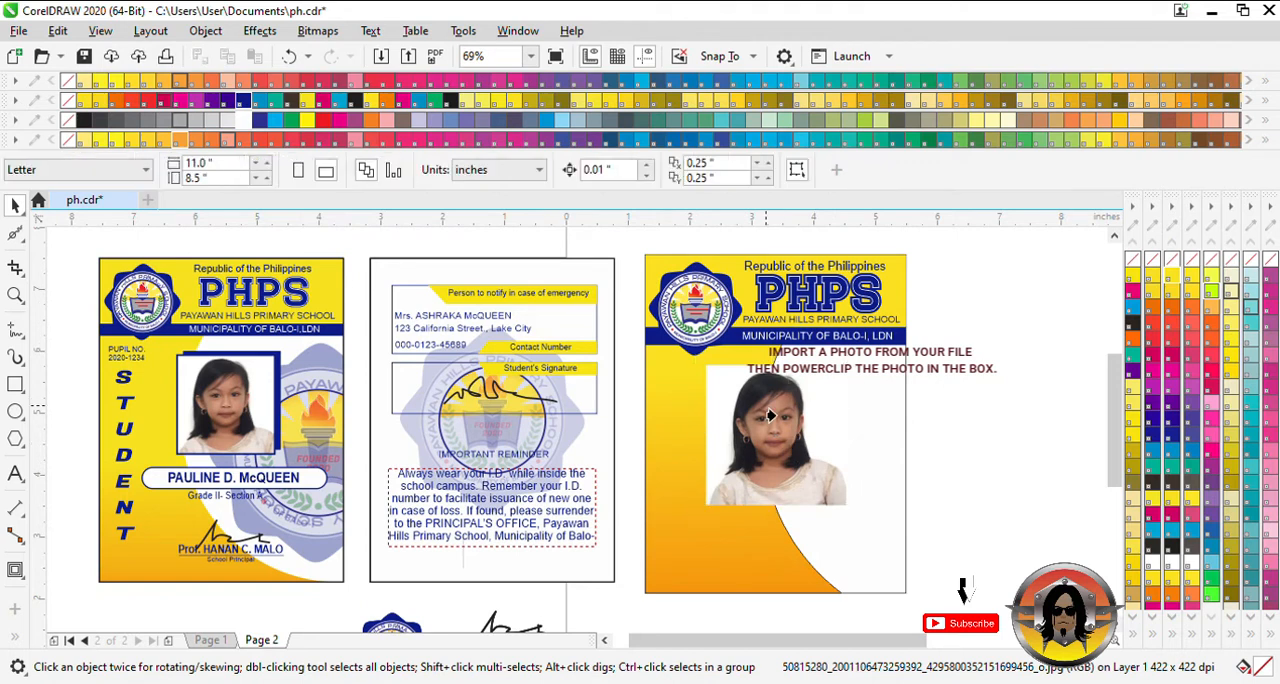
drag(777, 443, 876, 463)
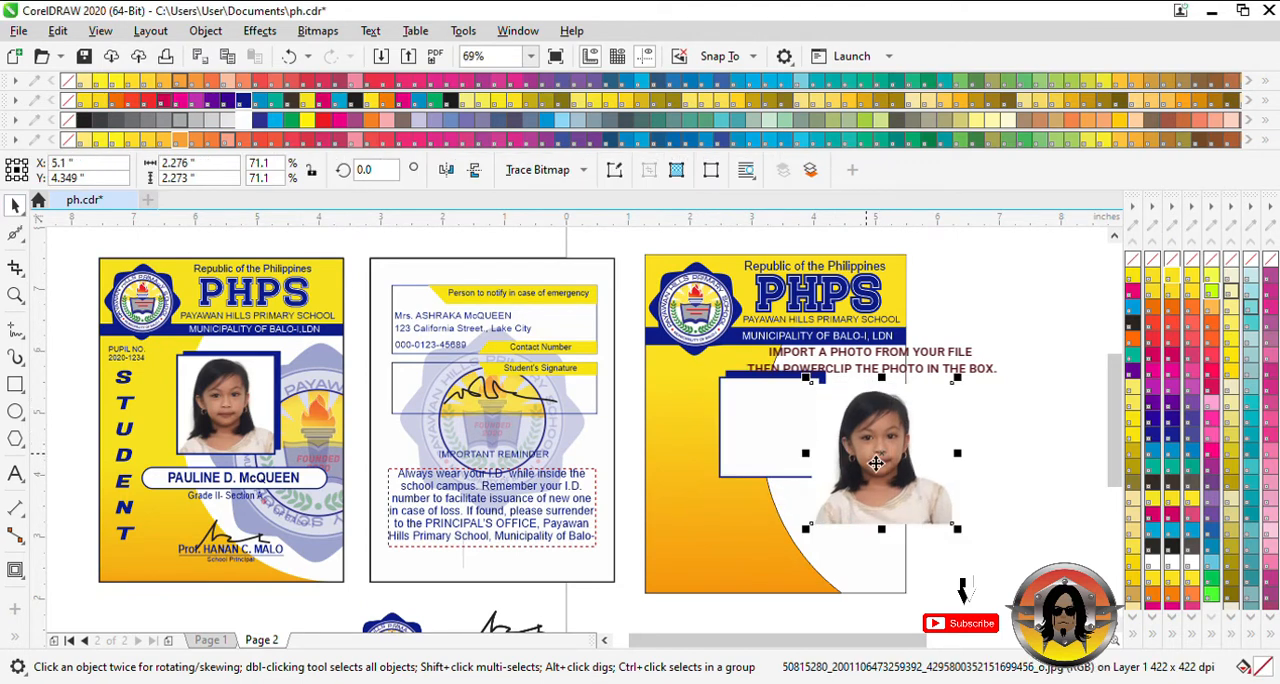
click(967, 405)
click(769, 446)
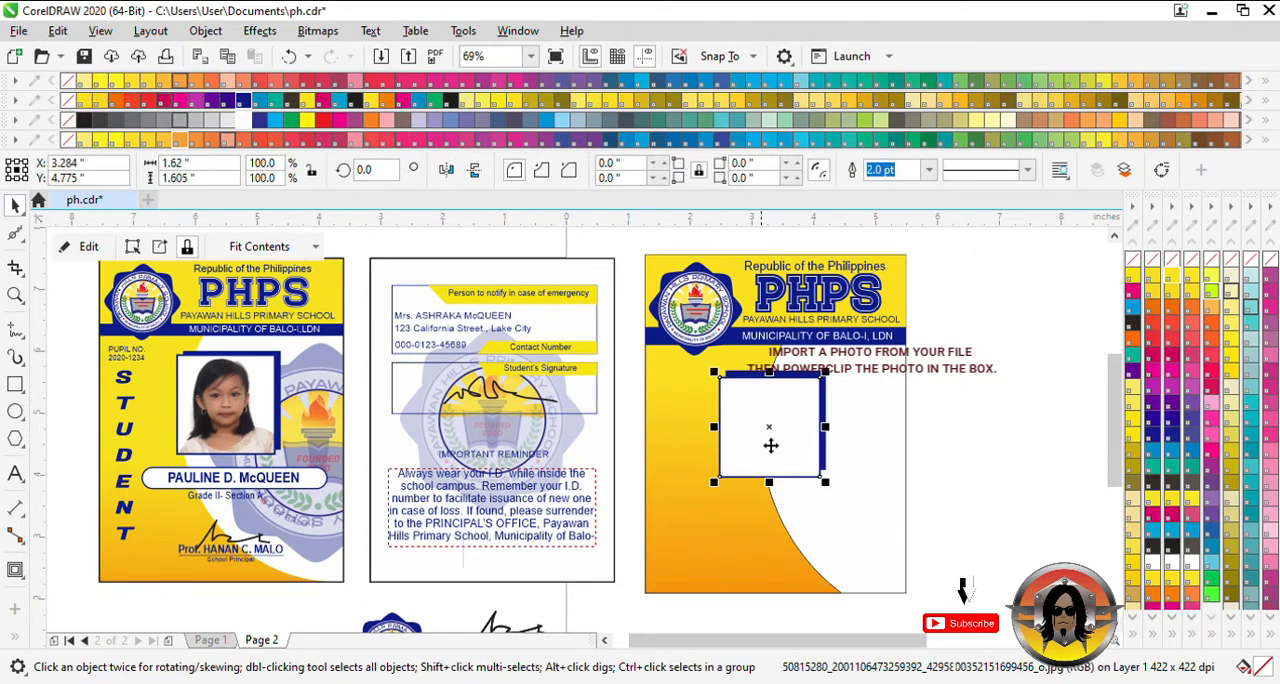
key(ctrl+z)
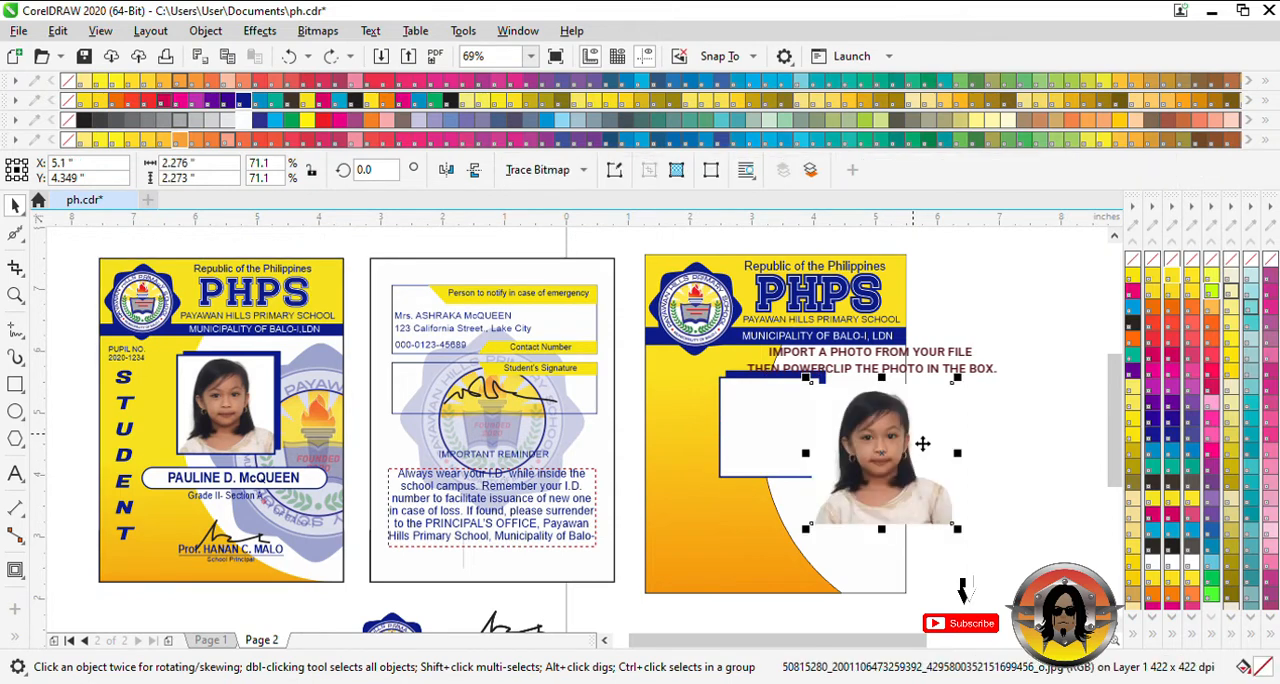
- Remove the front frame's white fill and PowerClip the photo into it after moving the photo over the frame
drag(921, 440, 786, 450)
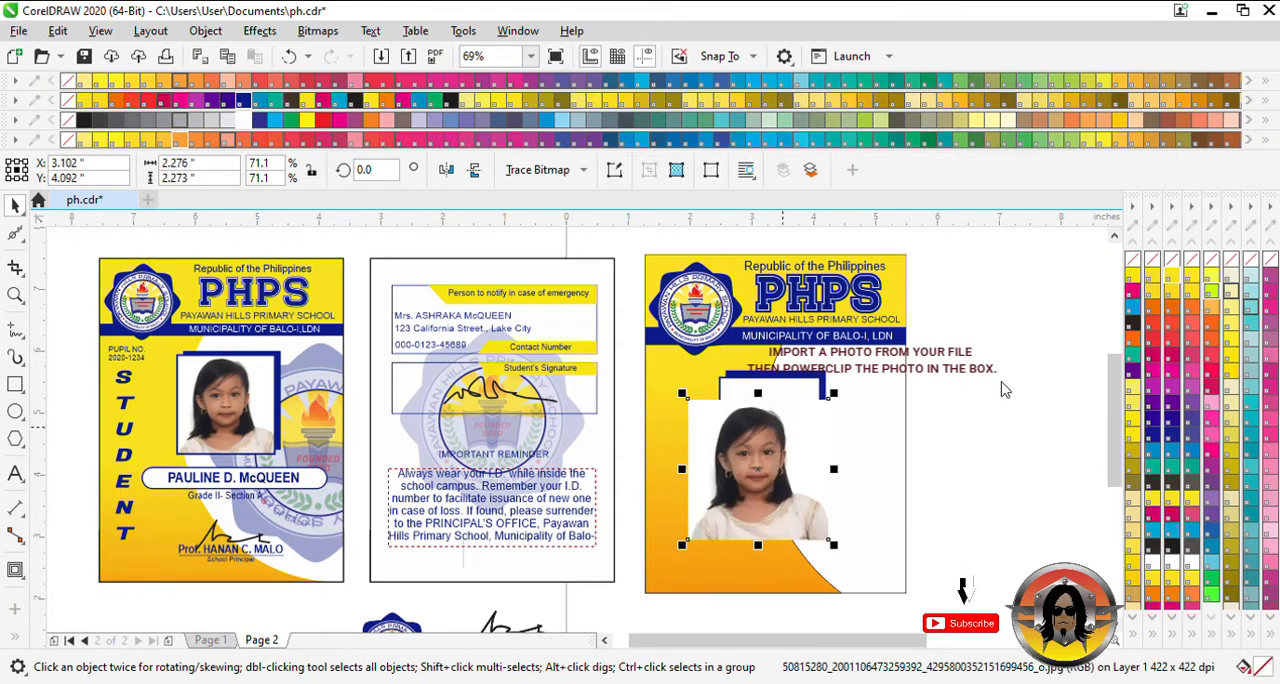
click(797, 384)
click(1133, 259)
click(752, 514)
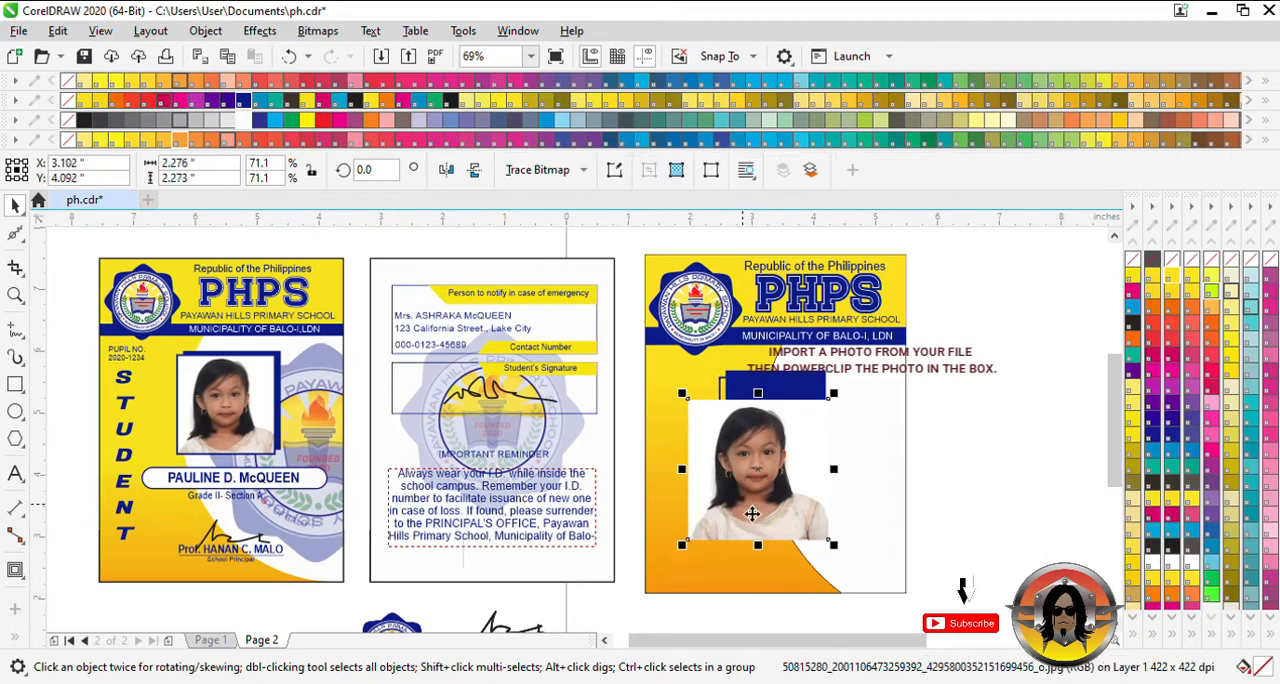
click(822, 398)
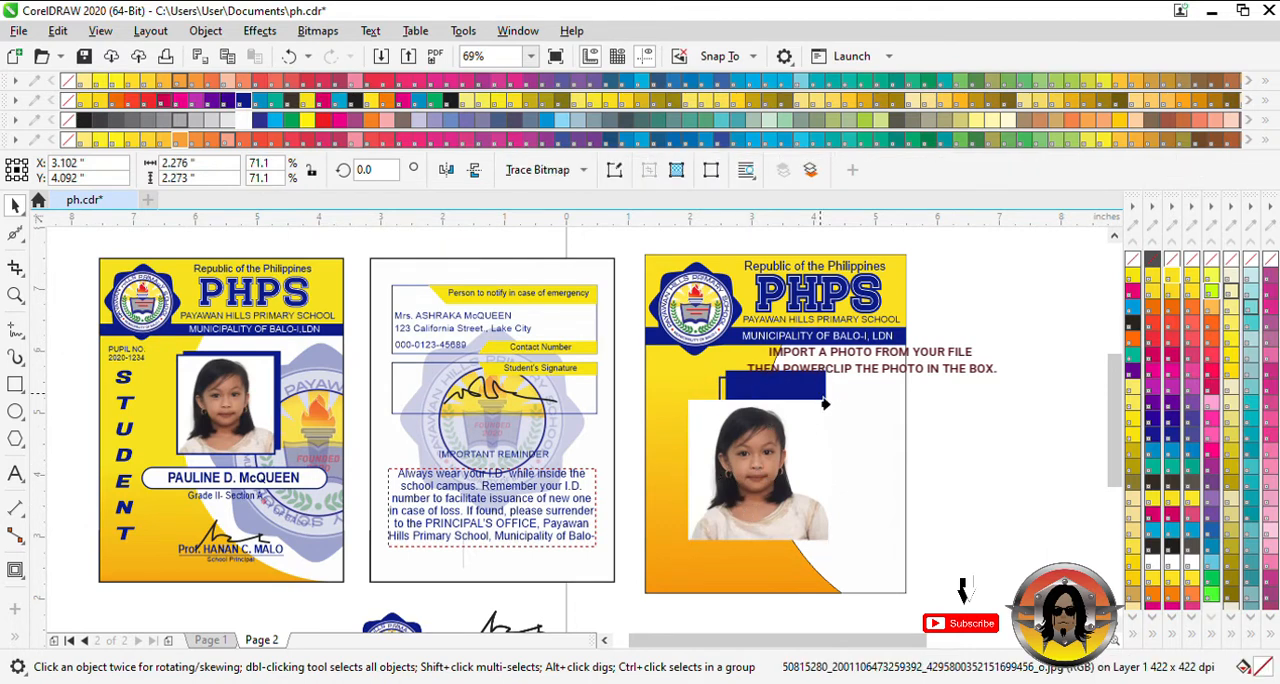
click(731, 404)
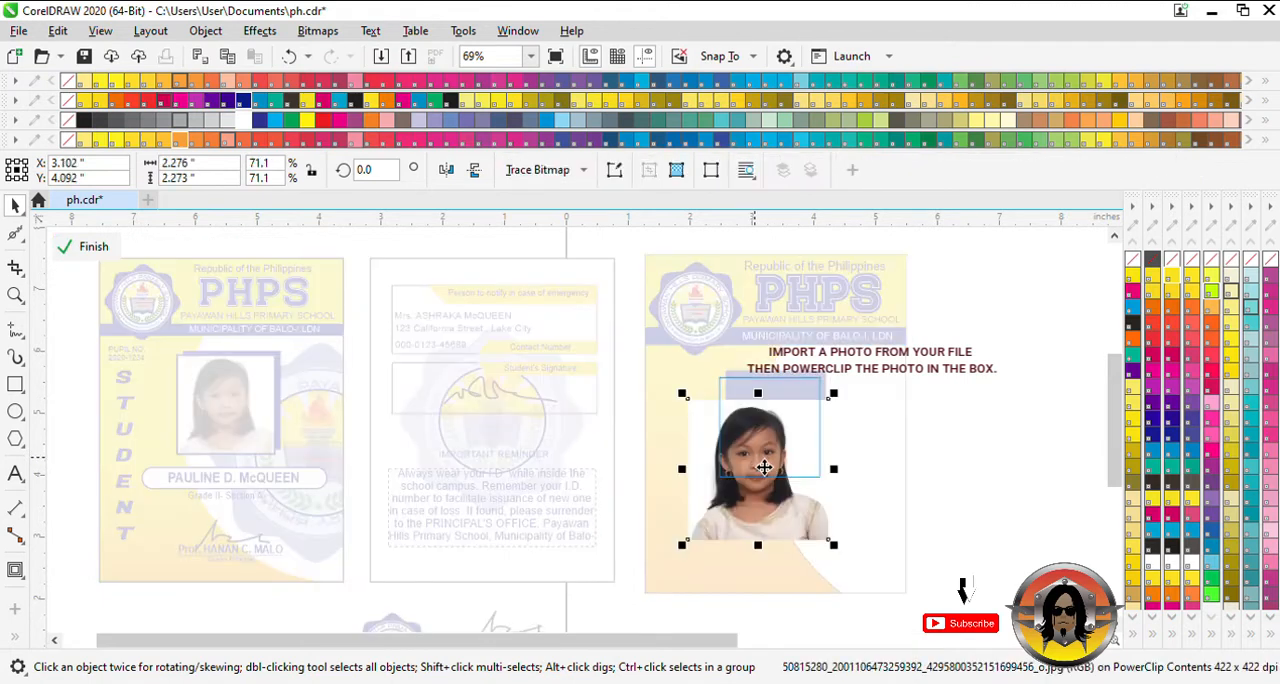
- Reposition the photo inside the PowerClip frame, scale it to about 1.94 inches wide and finish editing the contents
drag(761, 466, 776, 424)
mouse_move(855, 507)
mouse_down()
mouse_move(837, 509)
mouse_move(820, 480)
mouse_move(835, 503)
mouse_up()
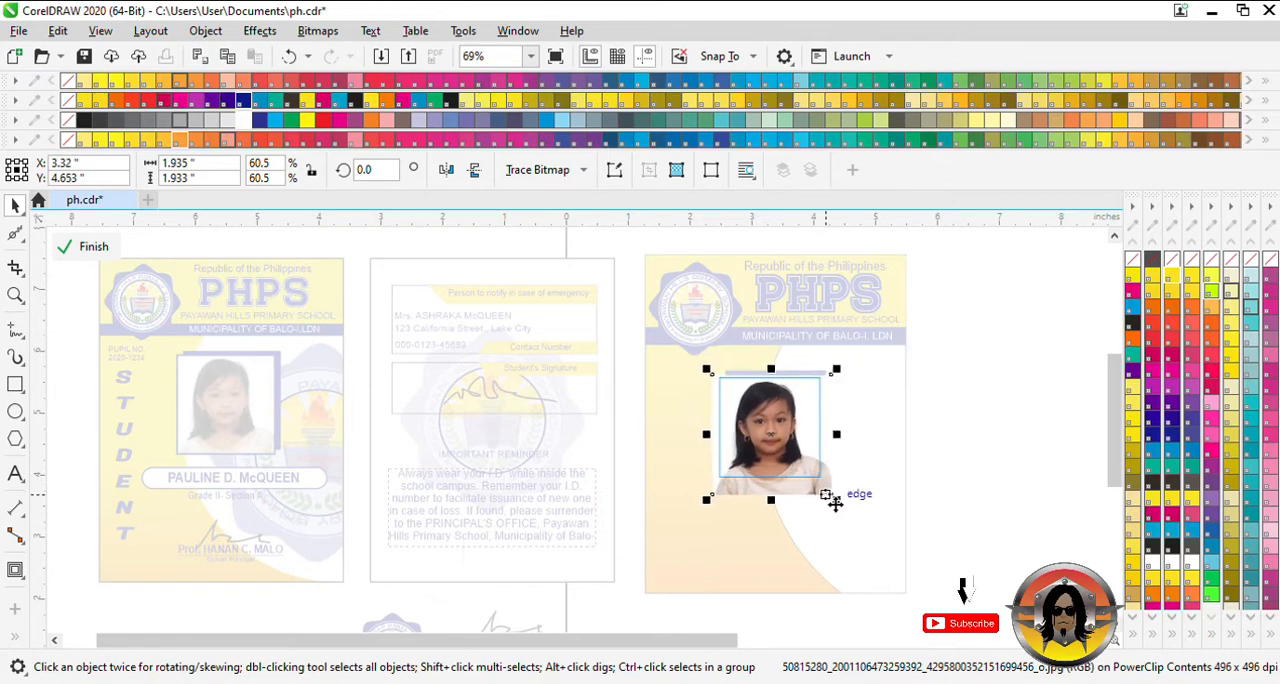
click(100, 248)
click(960, 440)
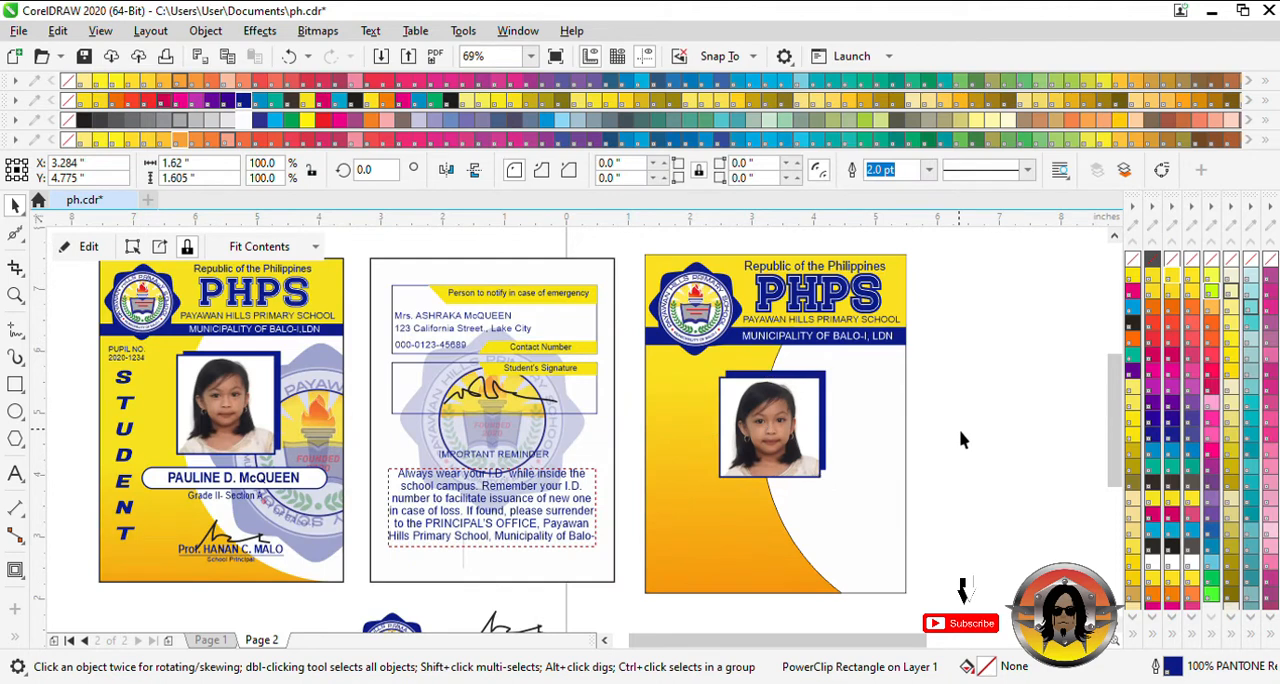
- Draw a name box with fully rounded ends below the photo and enlarge it to about 3.15 by 0.42 inches
click(15, 386)
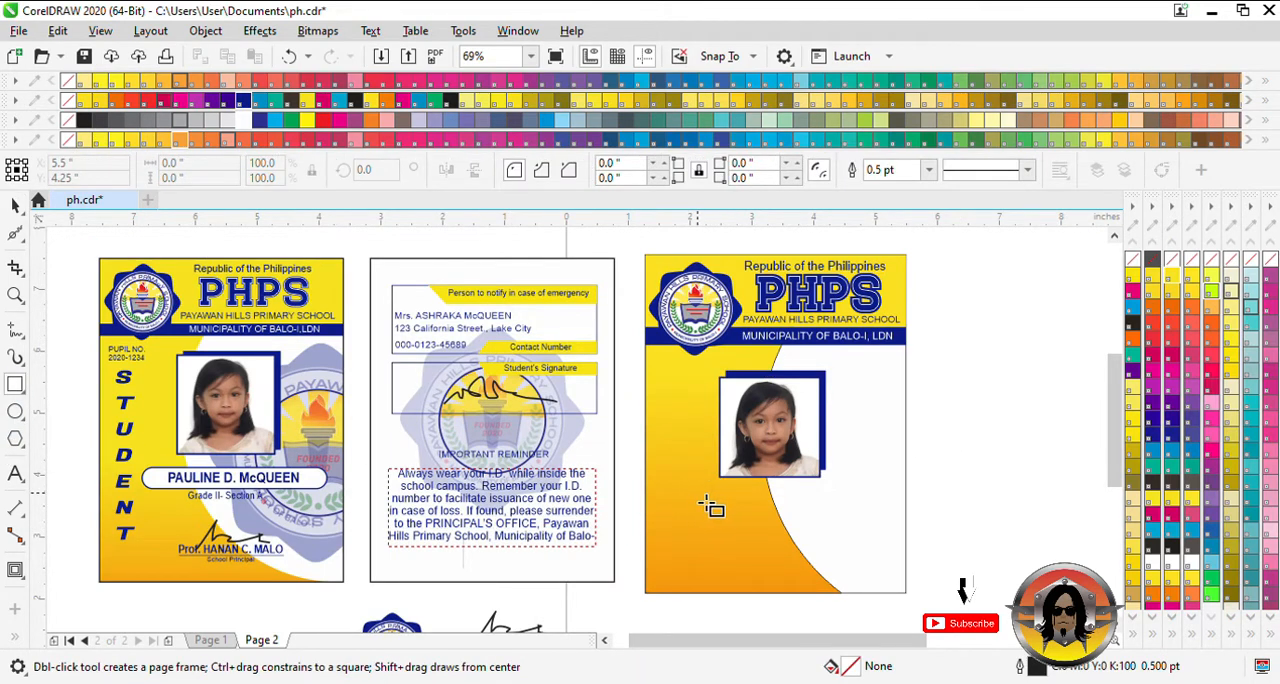
drag(688, 486, 875, 517)
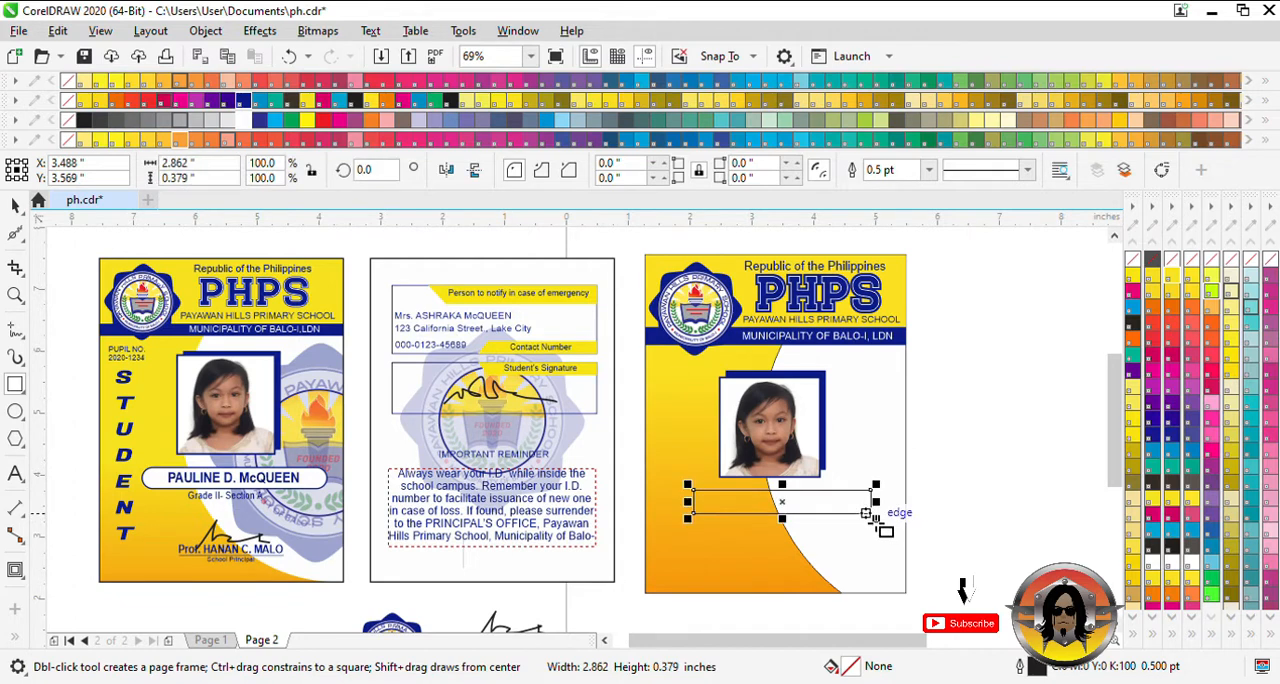
click(15, 234)
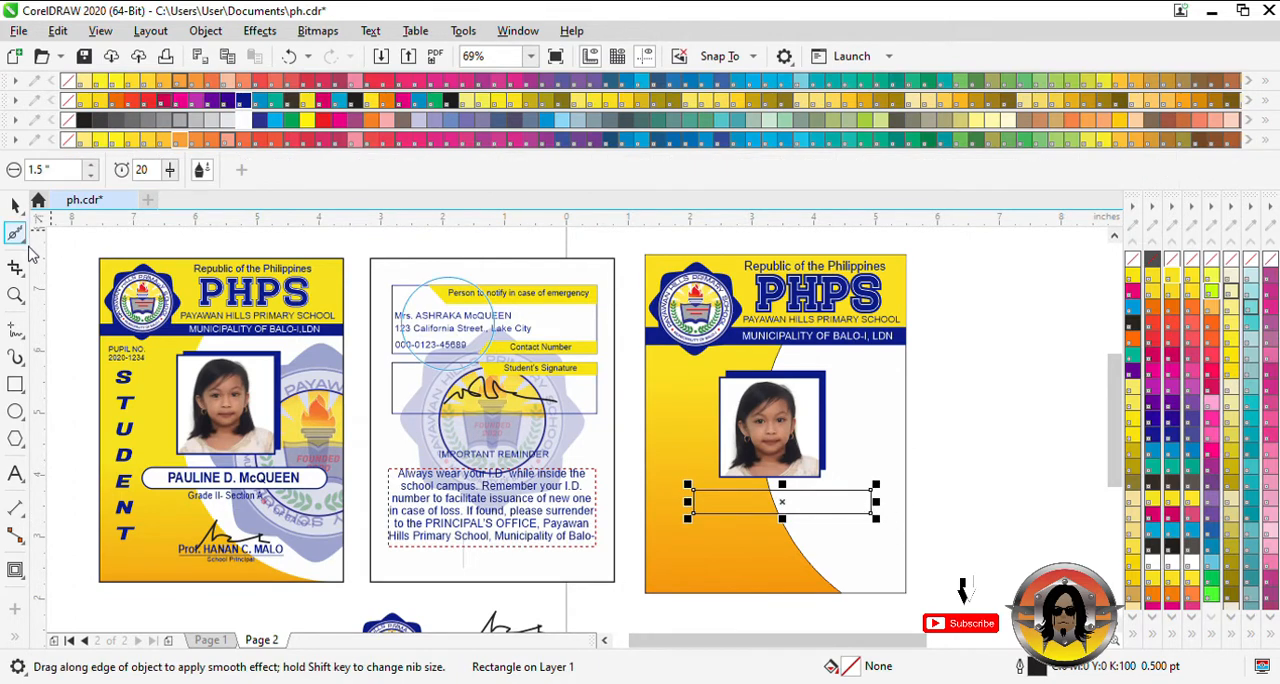
key(F10)
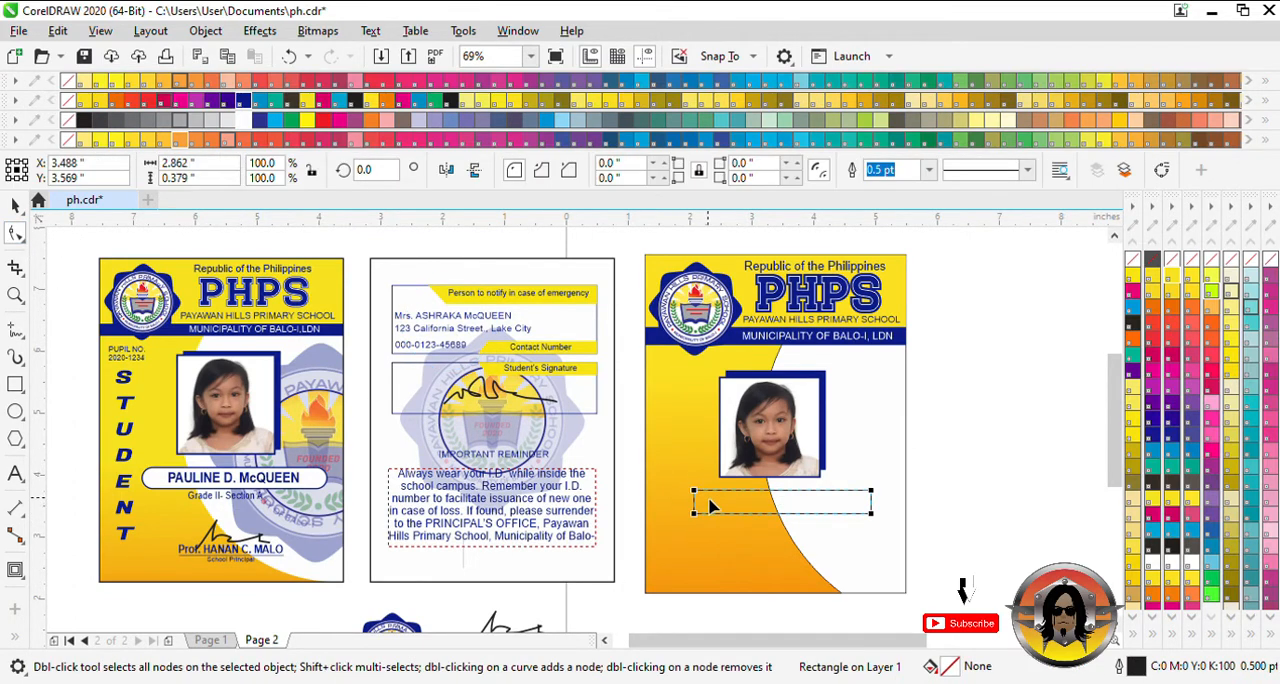
mouse_move(697, 496)
mouse_down()
mouse_move(736, 490)
mouse_move(722, 497)
mouse_up()
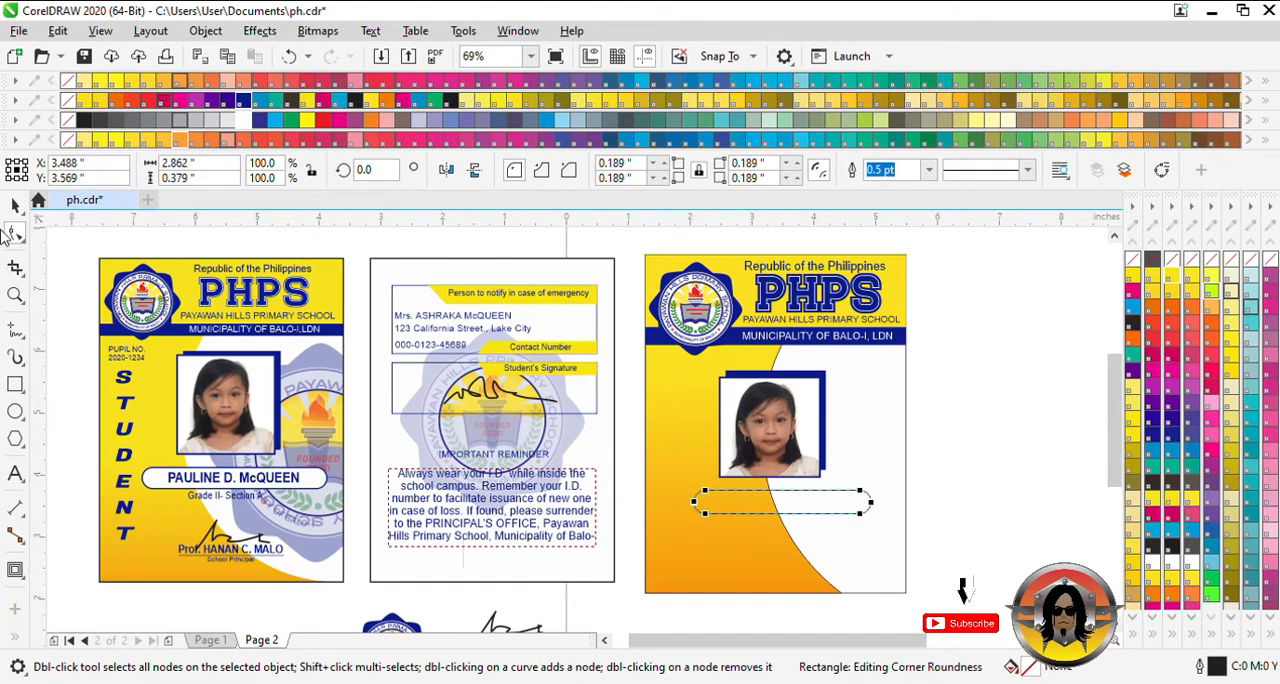
key(space)
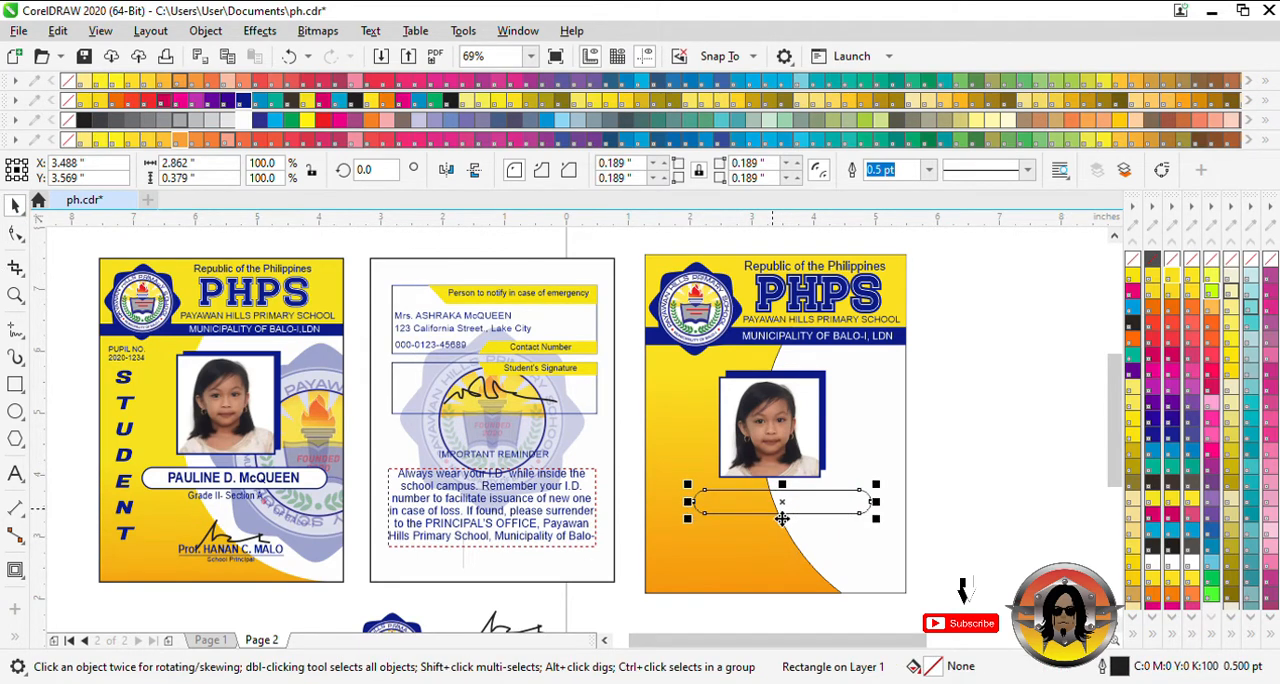
drag(885, 533, 903, 534)
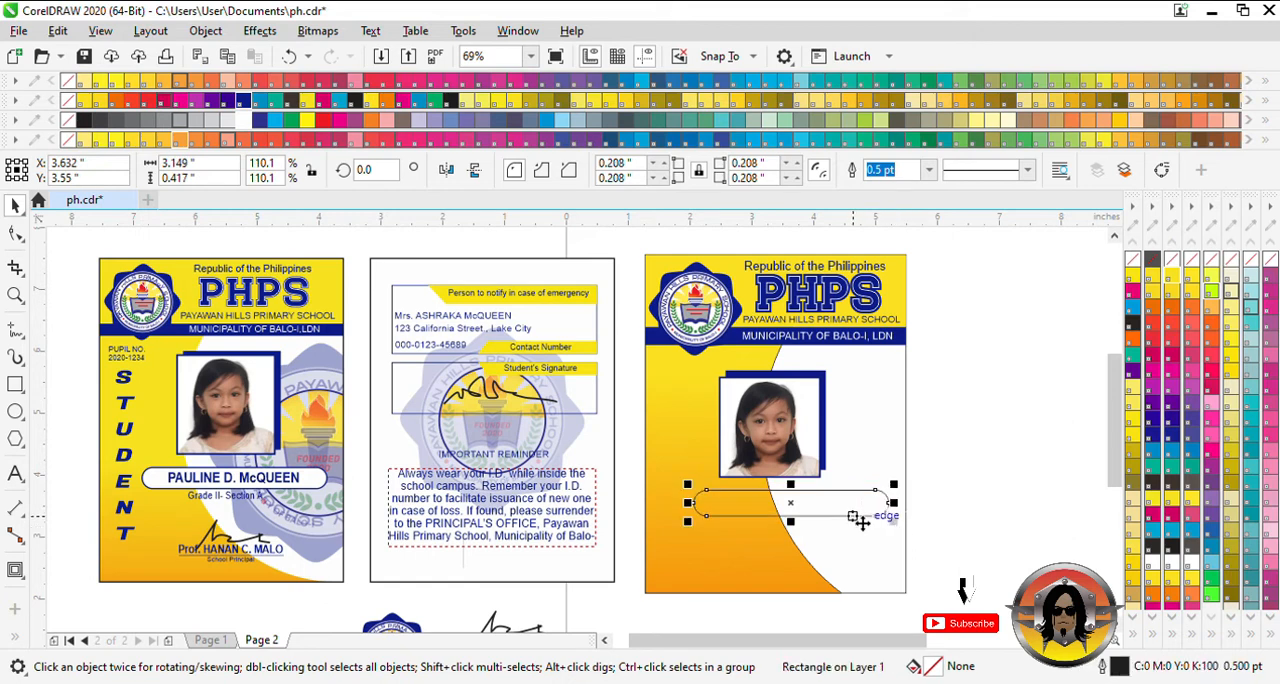
drag(835, 500, 812, 504)
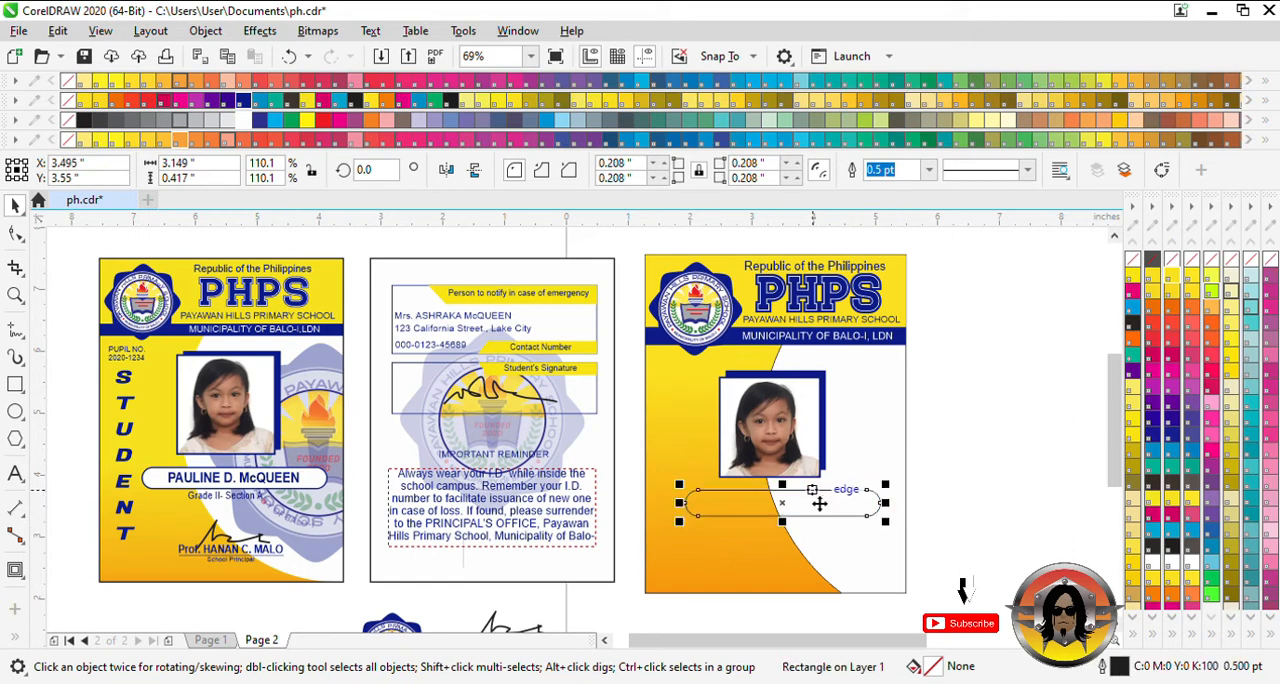
- Nudge the photo and its blue backing 0.27 inch right and the name box 0.09 inch right to center them
drag(993, 486, 672, 361)
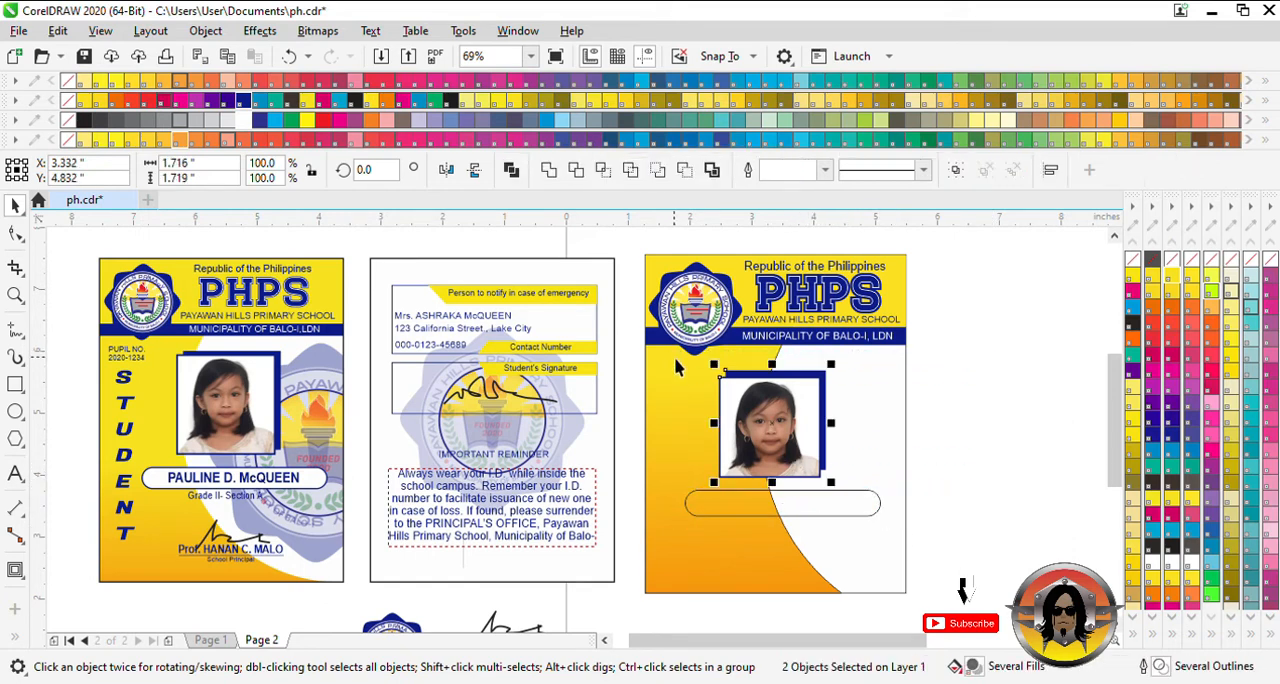
key(Right)
key(Right)
key(Right)
key(Right)
key(Right)
key(Right)
key(Right)
key(Right)
key(Right)
key(Right)
key(Right)
key(Right)
key(Right)
key(Right)
key(Right)
key(Right)
key(Right)
key(Right)
key(Right)
key(Right)
key(Right)
key(Right)
key(Right)
key(Right)
key(Right)
key(Right)
key(Right)
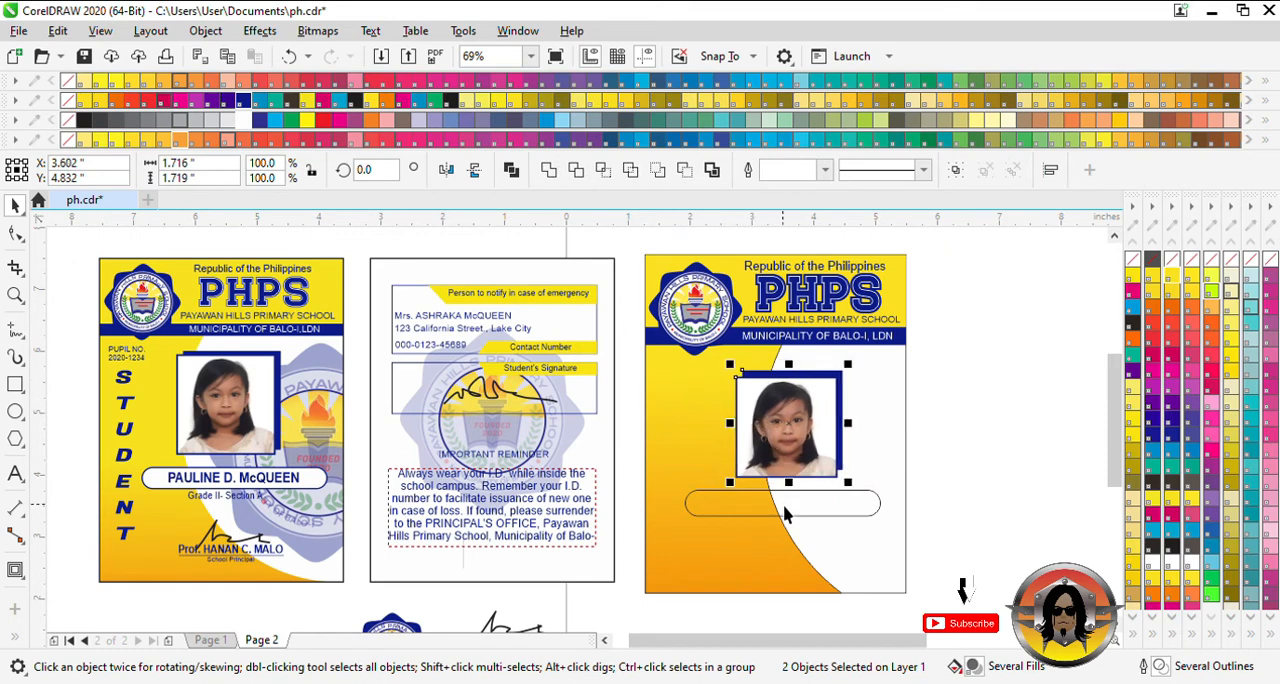
click(815, 504)
key(Right)
key(Right)
key(Right)
key(Right)
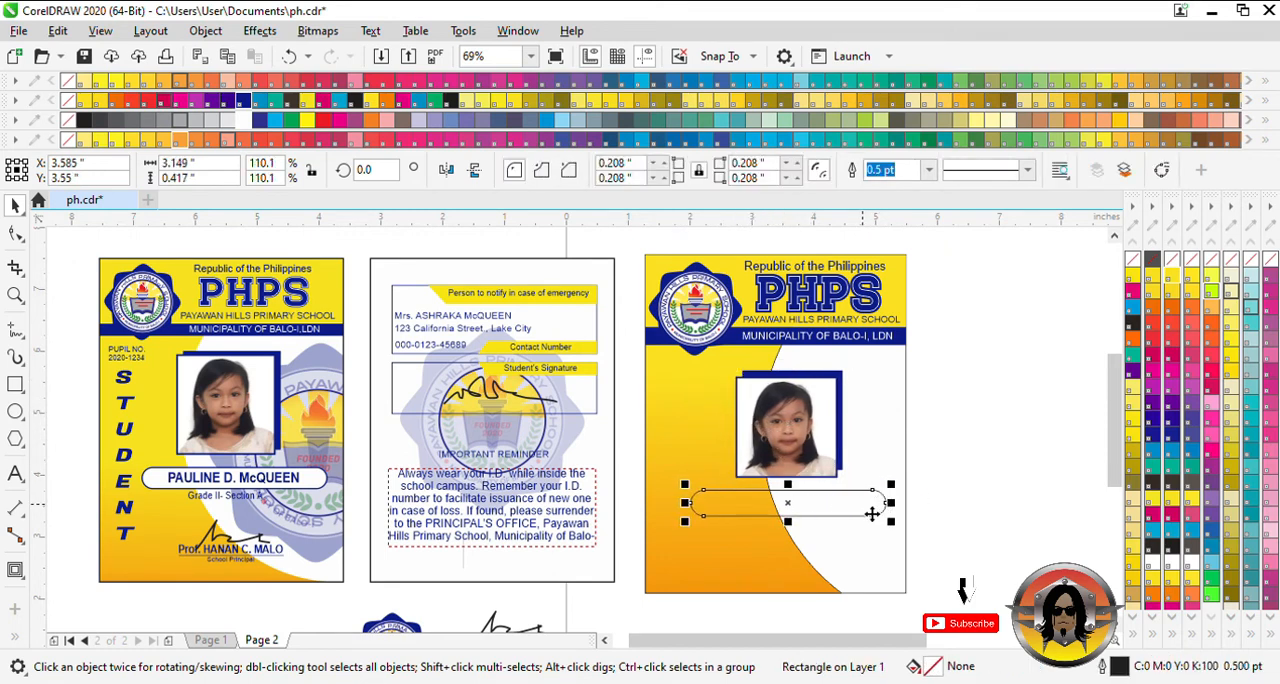
- Give the rounded name box a 2 pt Reflex Blue outline
right_click(262, 120)
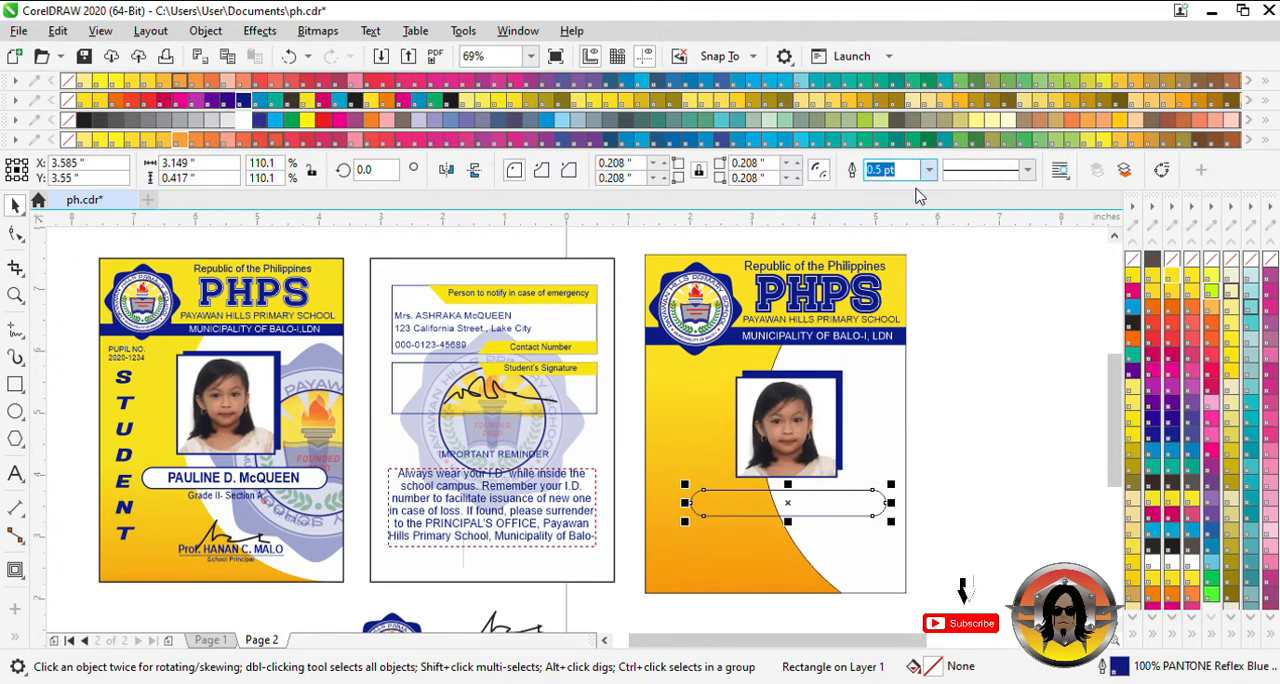
text(2)
key(Return)
- Add the pupil's full name in 24 pt Arial below the name box and color it Reflex Blue
click(15, 473)
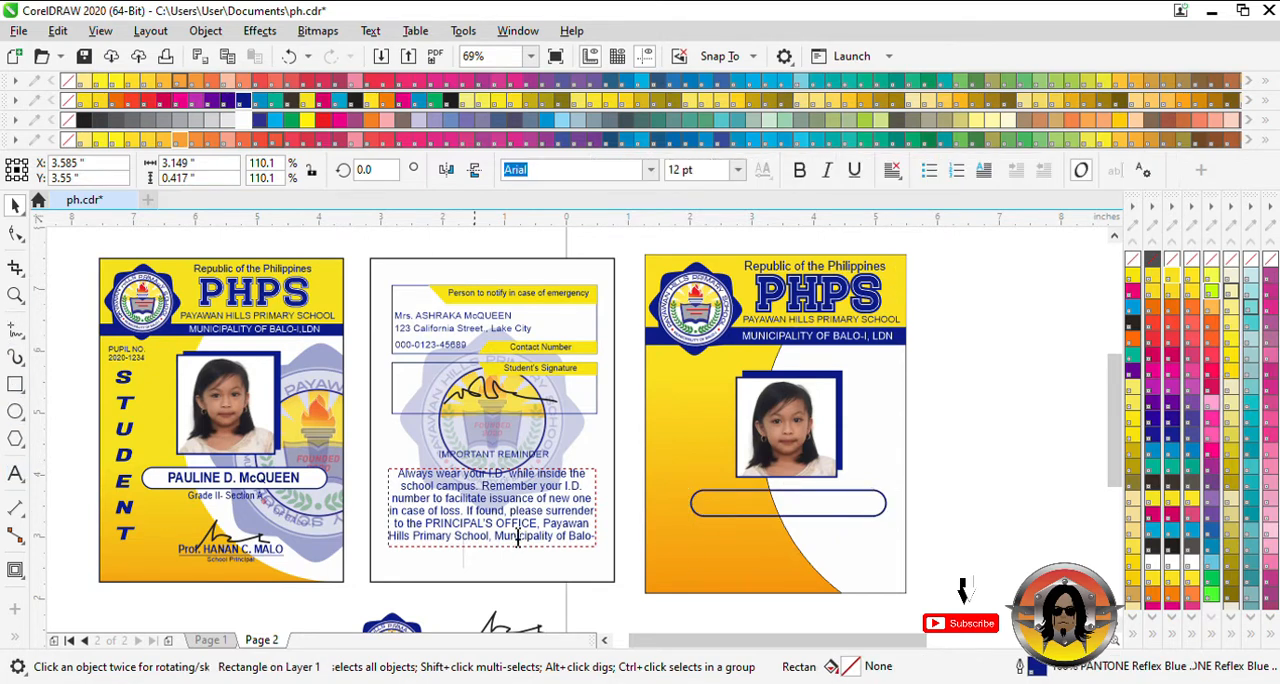
click(704, 553)
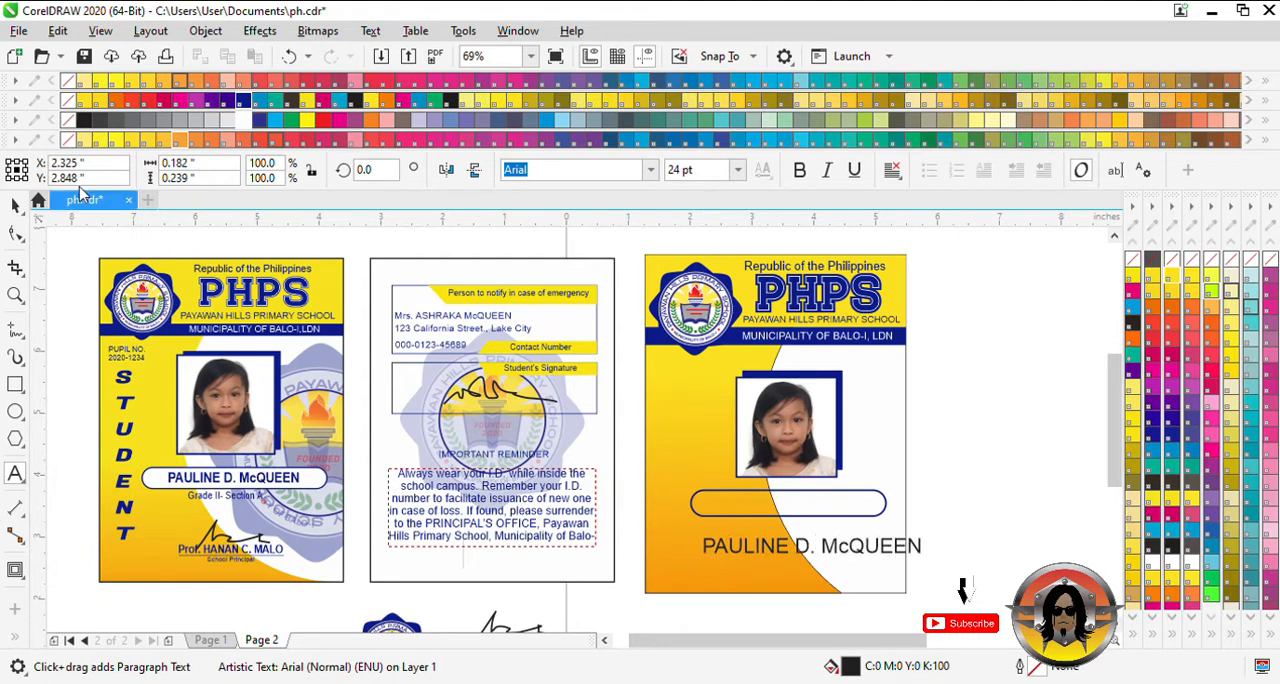
key(ctrl+a)
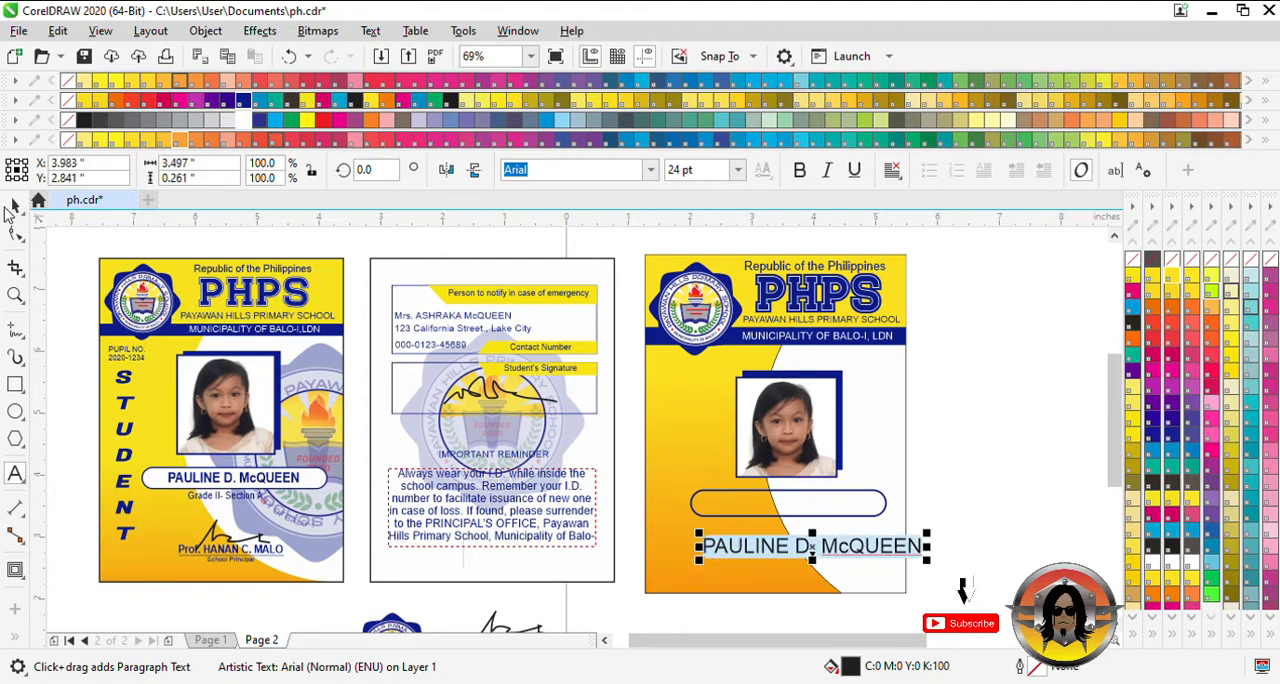
click(244, 101)
click(16, 204)
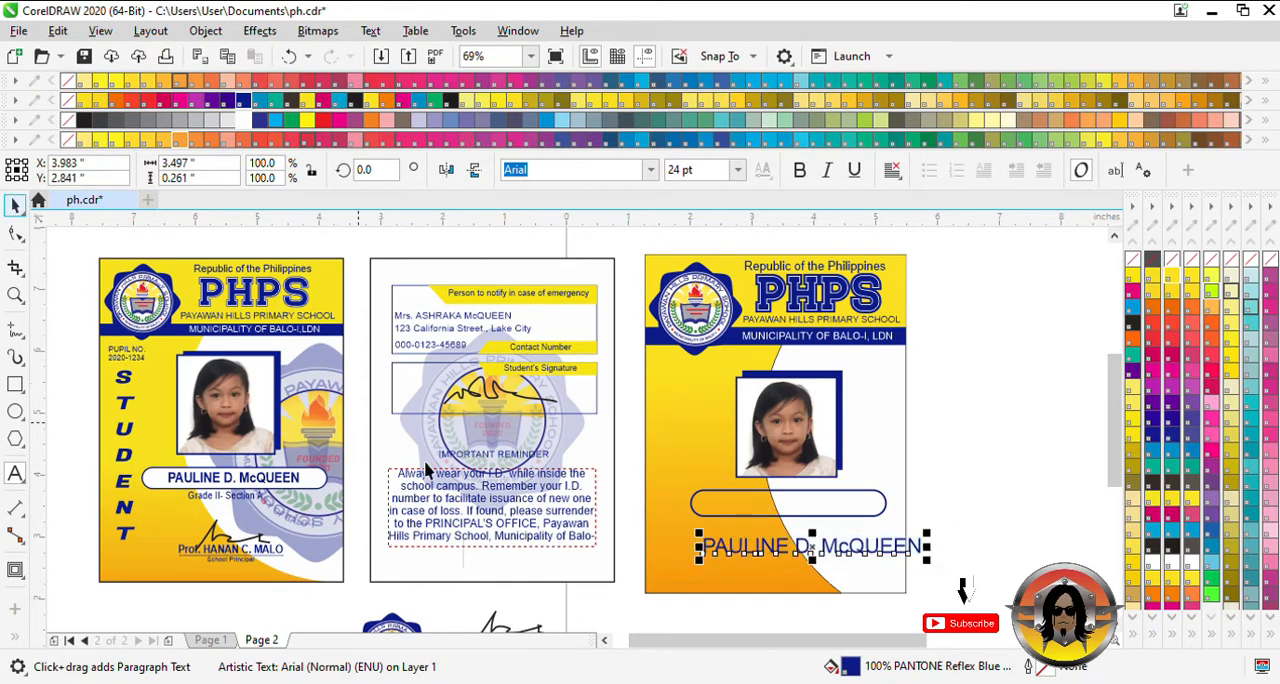
- Shrink the pupil's name to about 16.6 pt and center it inside the rounded name box
scroll(676, 561, up, 2)
scroll(963, 590, right, 3)
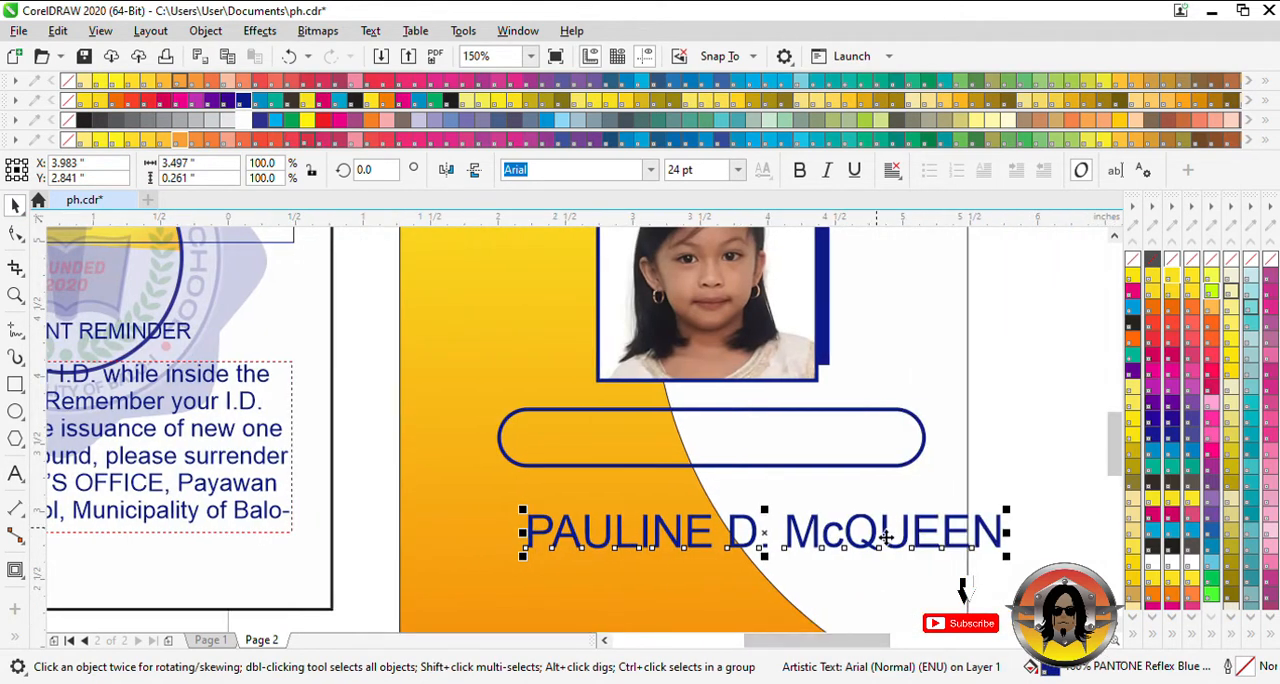
drag(886, 537, 853, 443)
drag(975, 464, 957, 470)
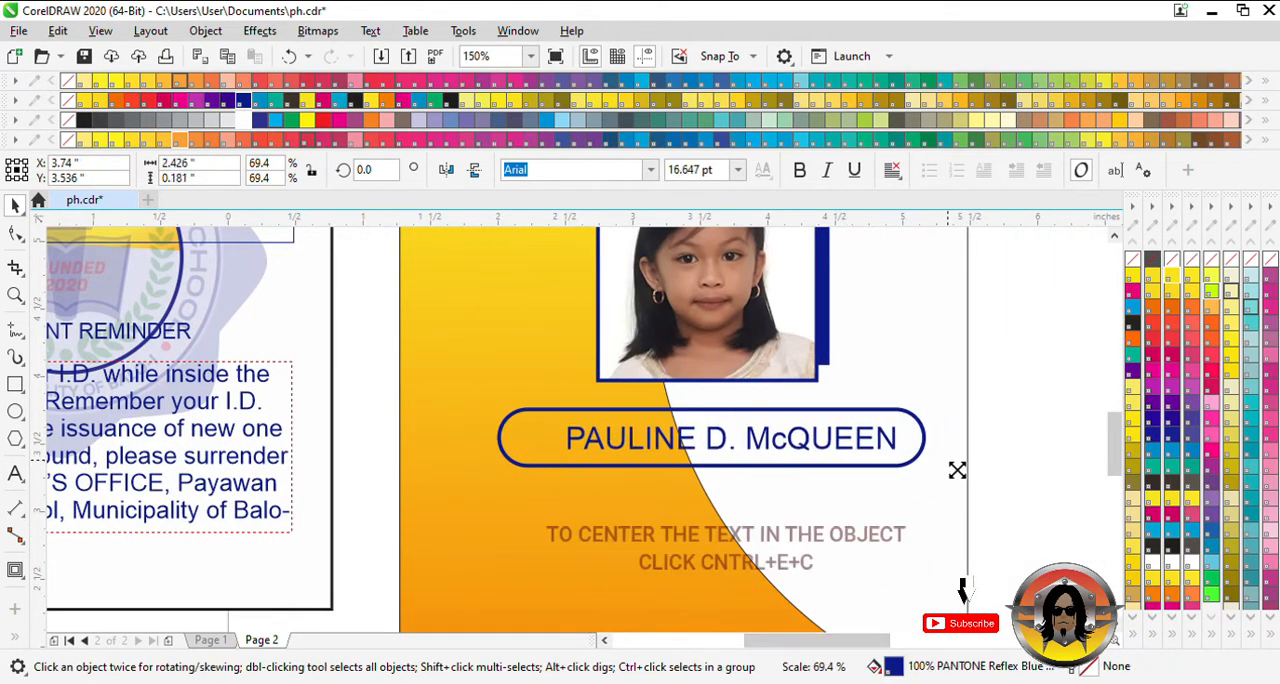
shift+click(922, 447)
key(e)
key(c)
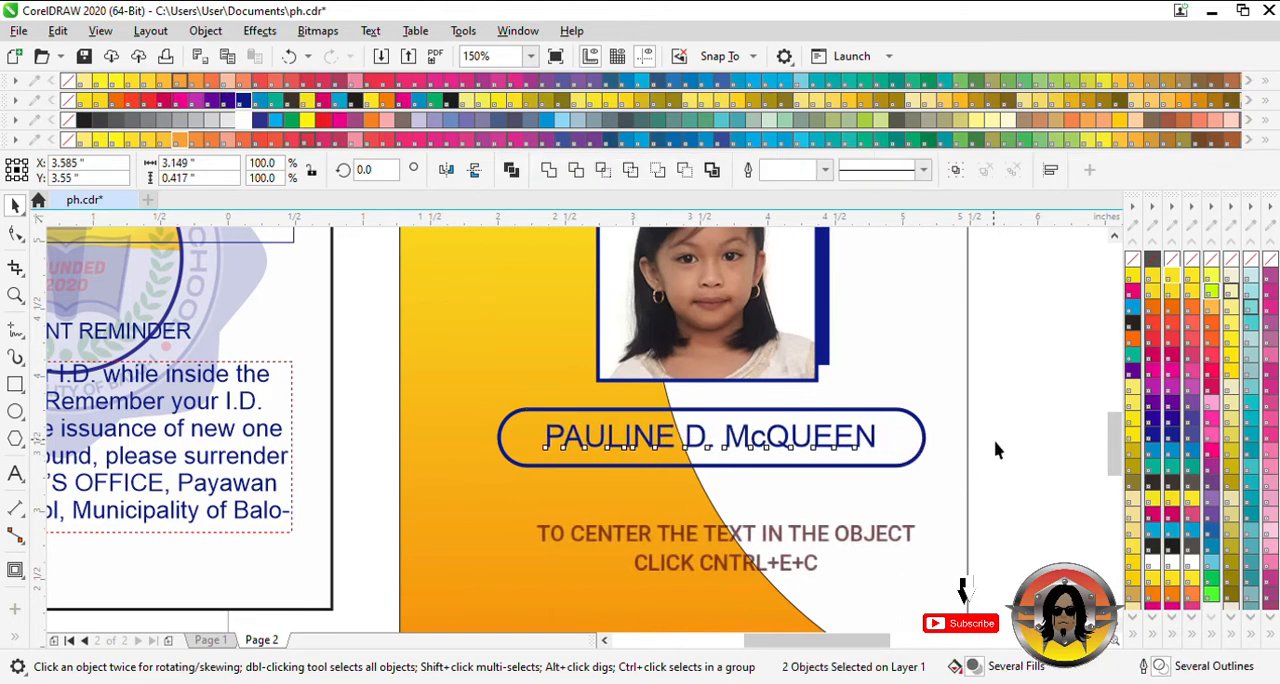
click(995, 450)
- Fill the rounded name box with white and enlarge the pupil's name slightly to about 16.8 pt
click(905, 455)
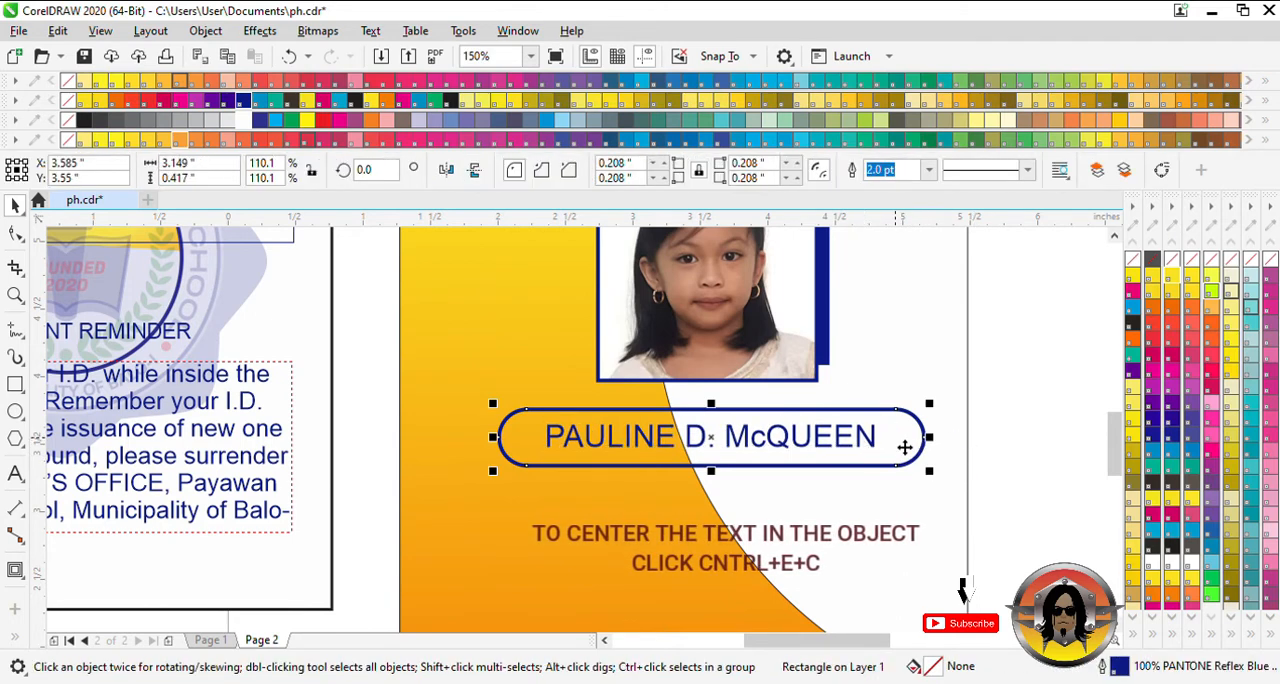
click(248, 122)
click(876, 442)
drag(889, 467, 897, 468)
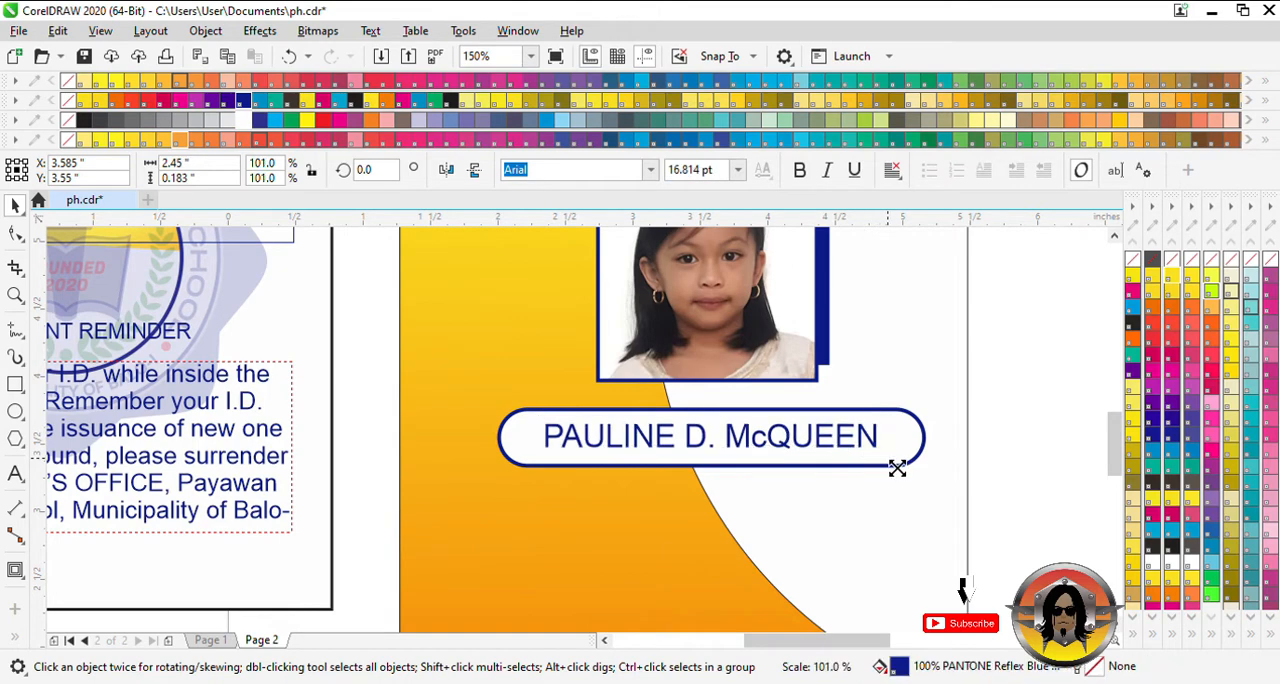
shift+click(912, 452)
click(990, 447)
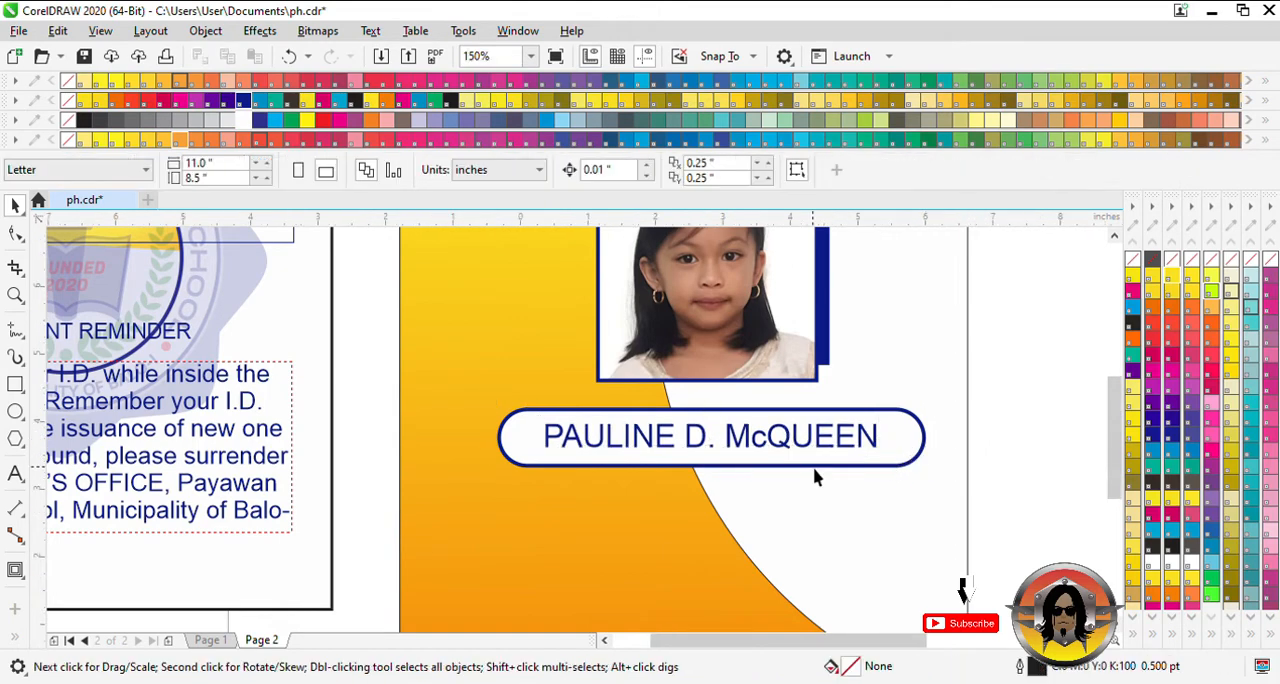
- Add the text "Grade II- Section A" in 24 pt Arial at the lower edge of the name box
scroll(814, 478, down, 4)
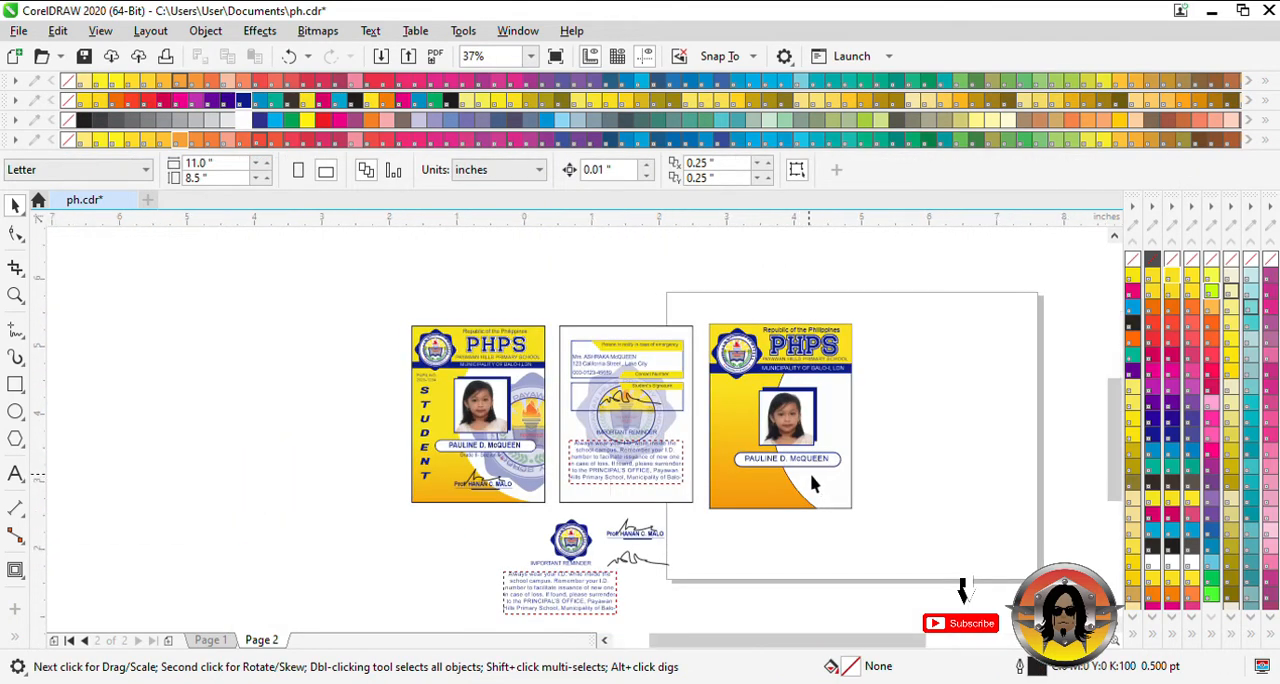
scroll(812, 486, up, 2)
click(789, 462)
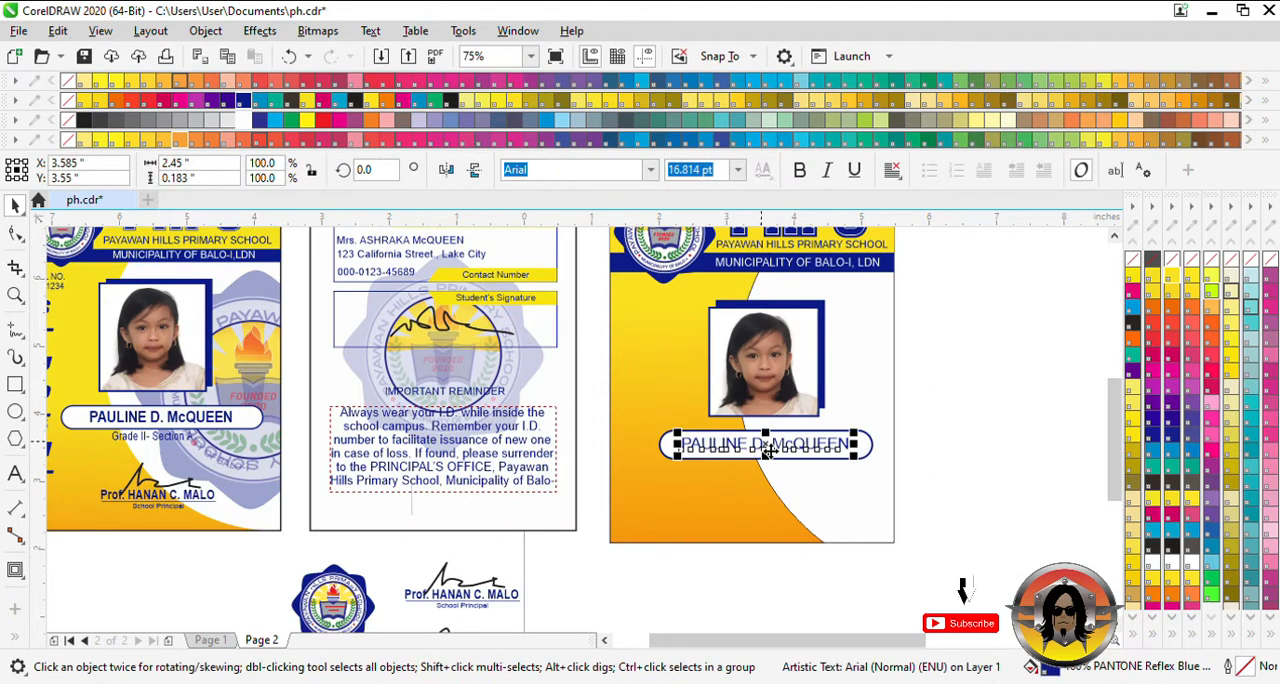
click(14, 474)
click(729, 468)
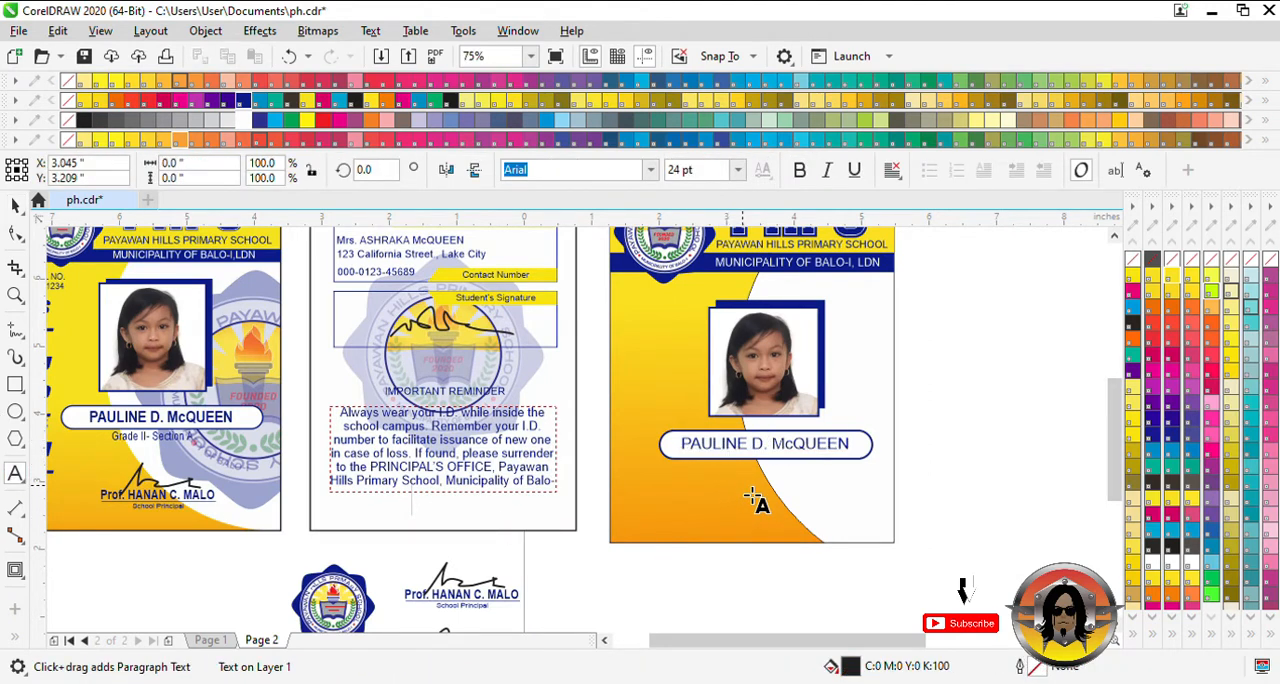
text(Grade II- Se)
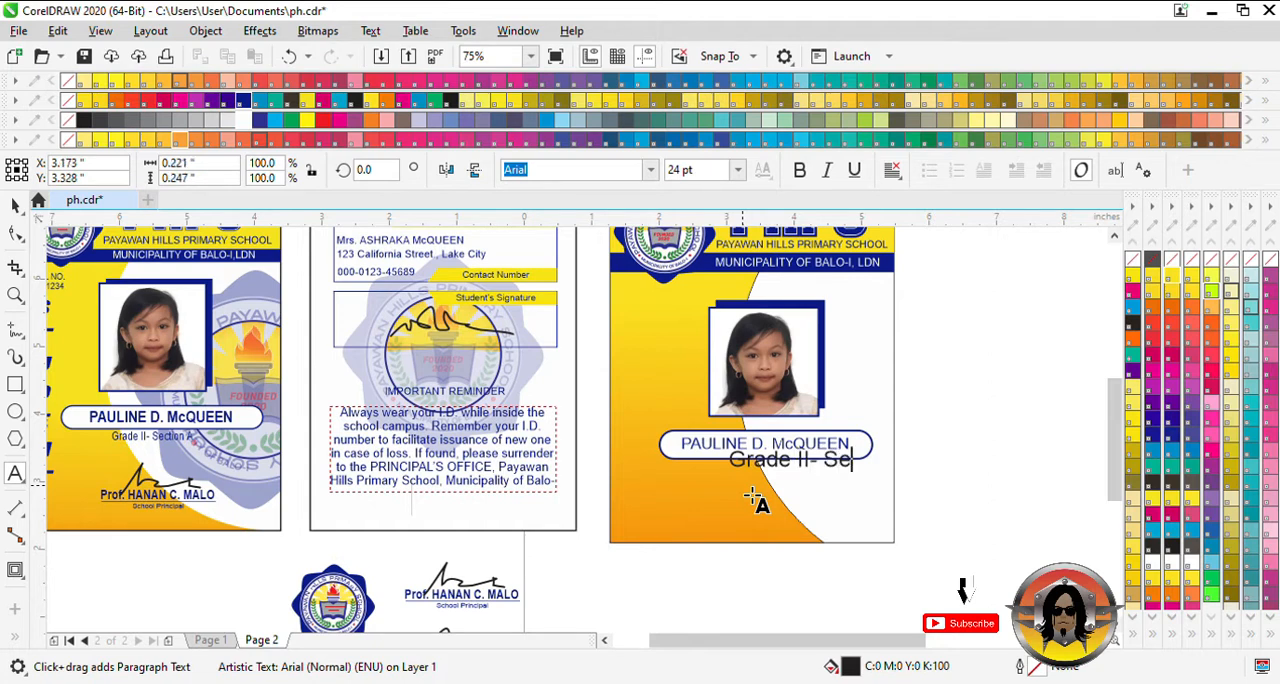
text(ction A)
key(ctrl+space)
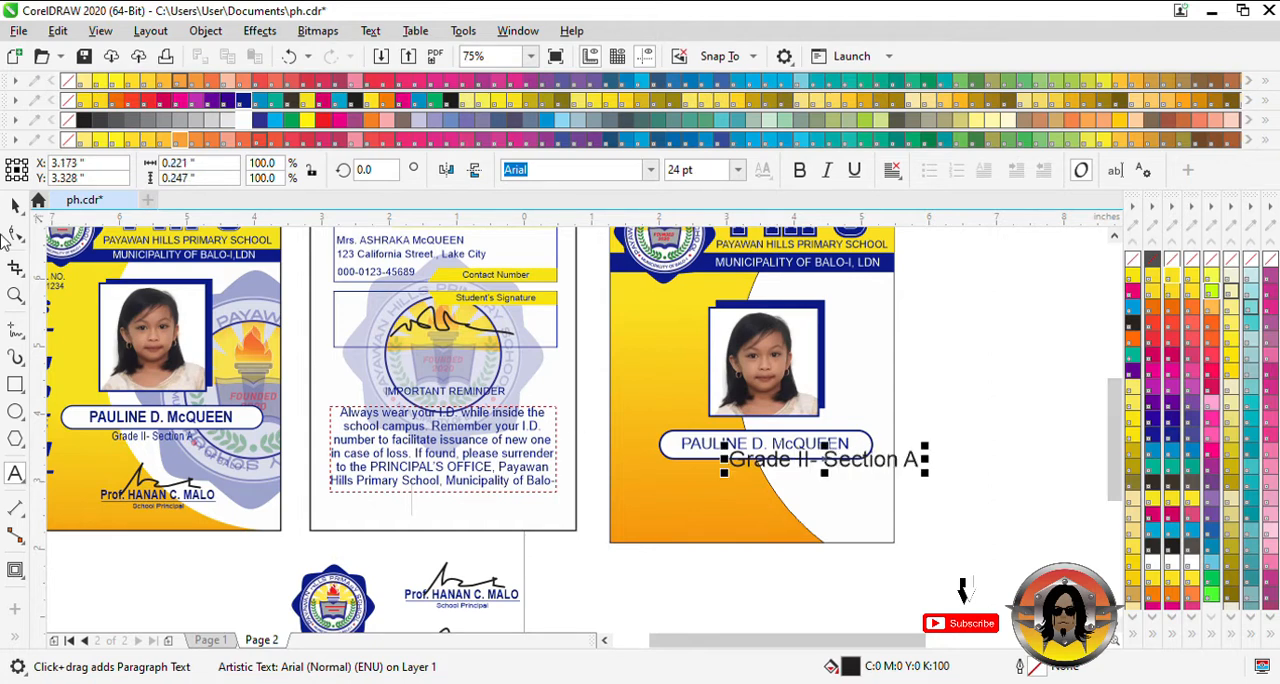
- Color the grade and section text Reflex Blue, shrink it to about 13 pt and center it just below the name box
drag(860, 470, 870, 504)
scroll(860, 504, up, 2)
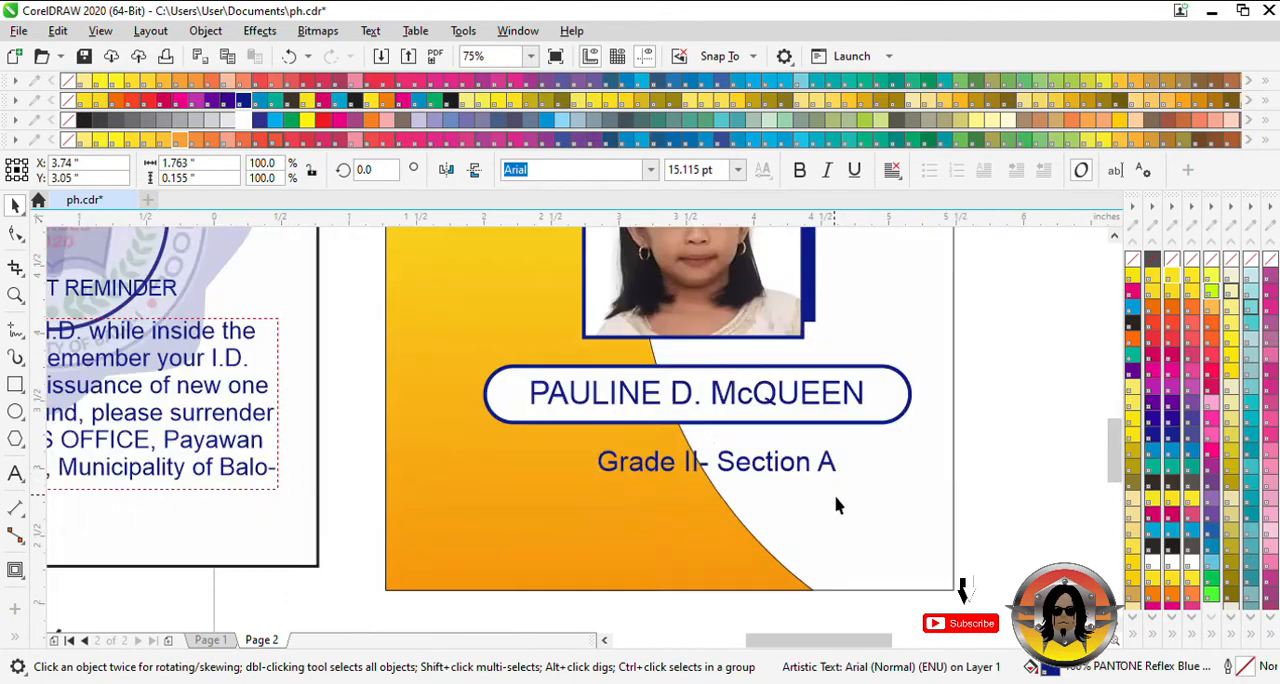
click(766, 456)
key(Up)
key(Up)
key(Up)
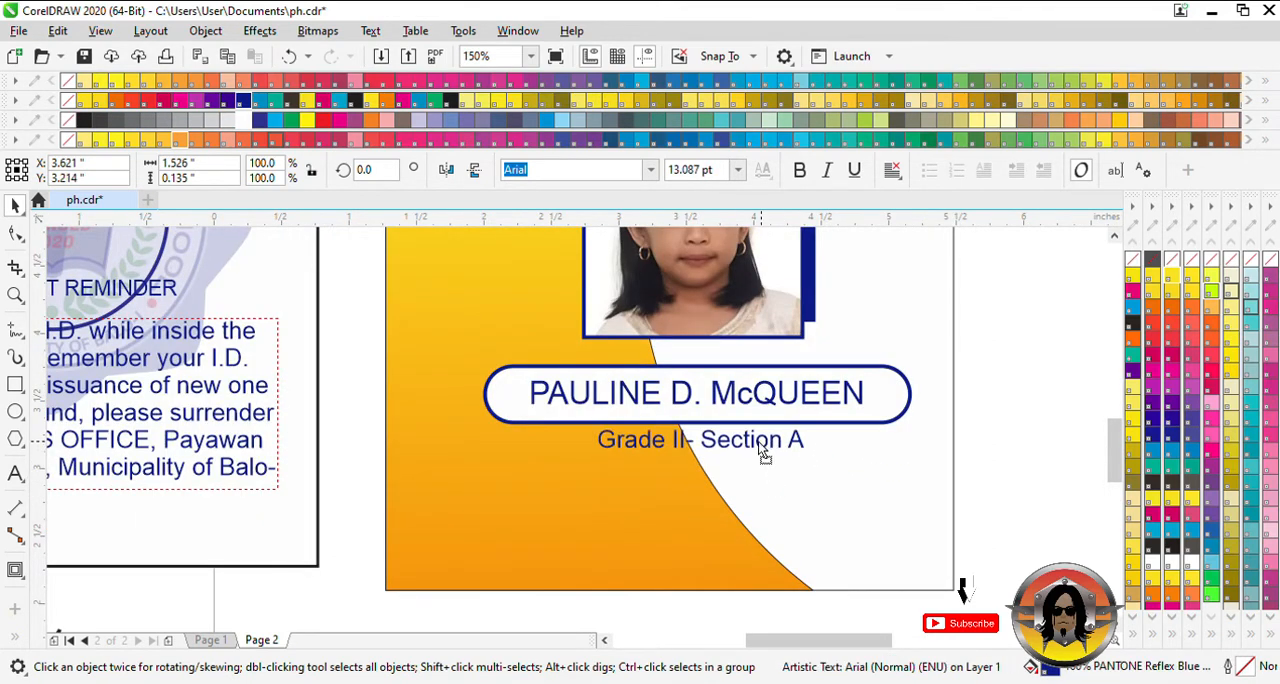
key(Left)
- Nudge the photo, its blue backing, the name box and both text lines slightly upward together
scroll(716, 452, down, 1)
drag(878, 496, 552, 282)
key(Up)
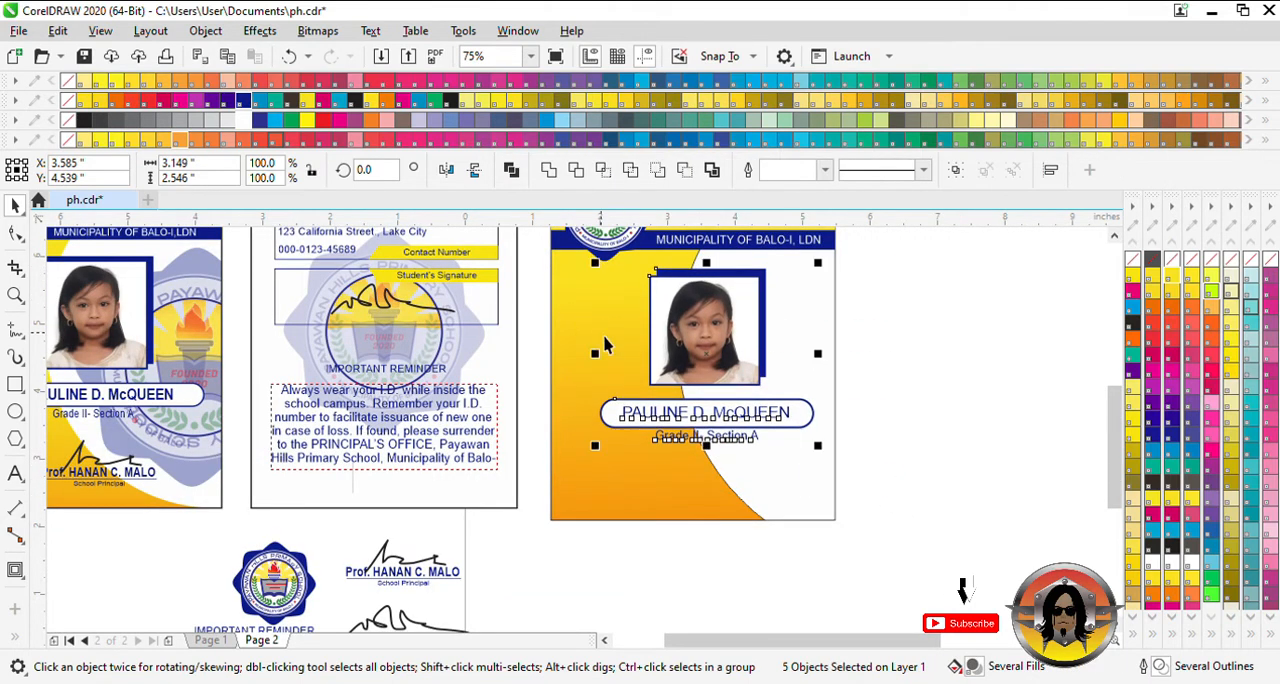
click(922, 523)
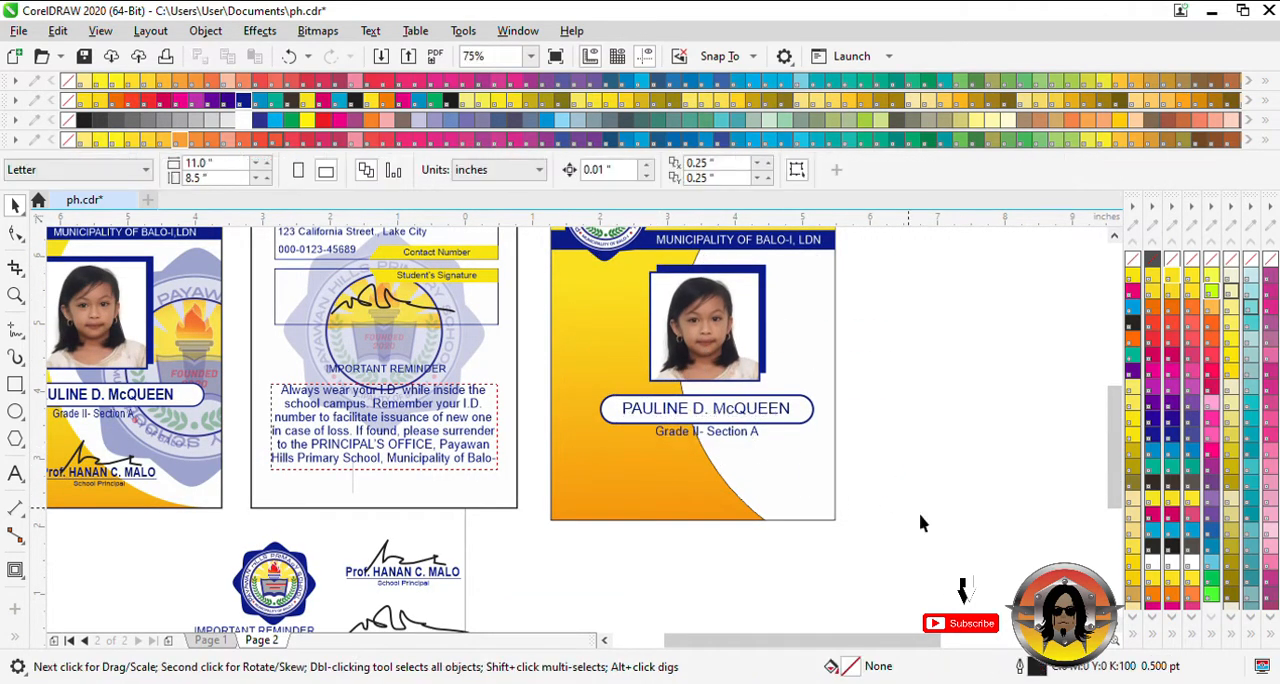
- Add the text "STUDENT" in 24 pt Arial on the yellow area beside the pupil photo
scroll(730, 458, down, 2)
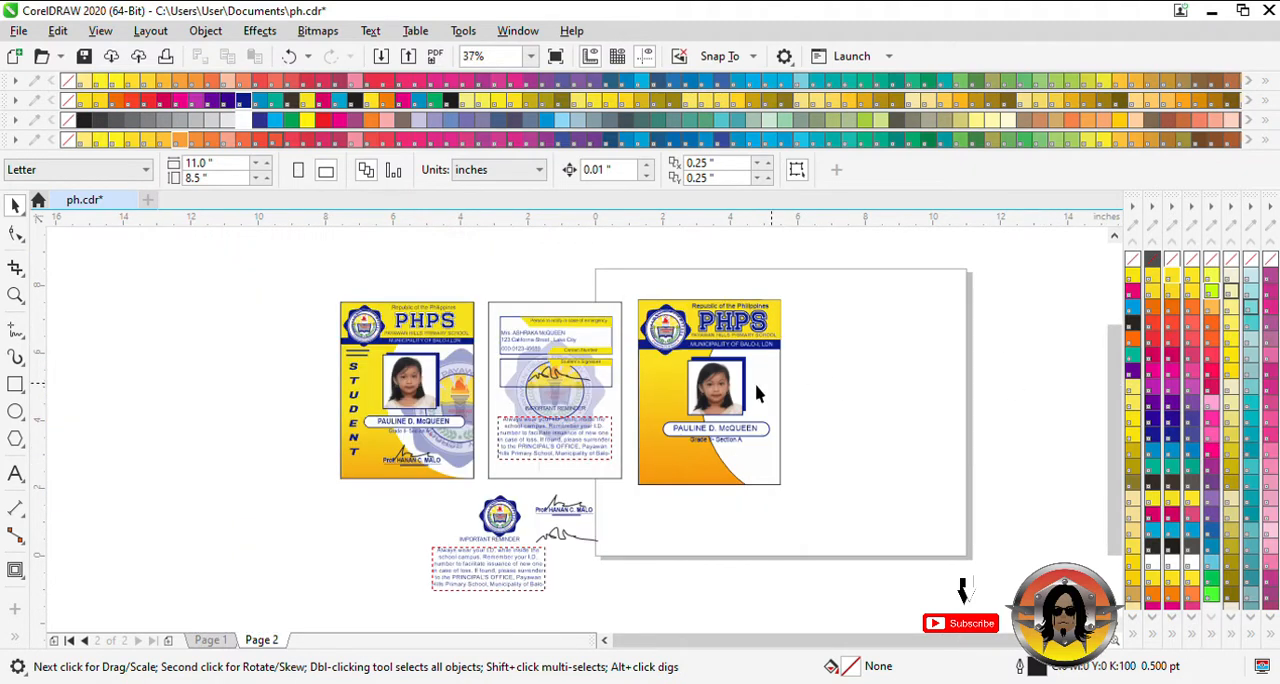
click(15, 474)
click(645, 380)
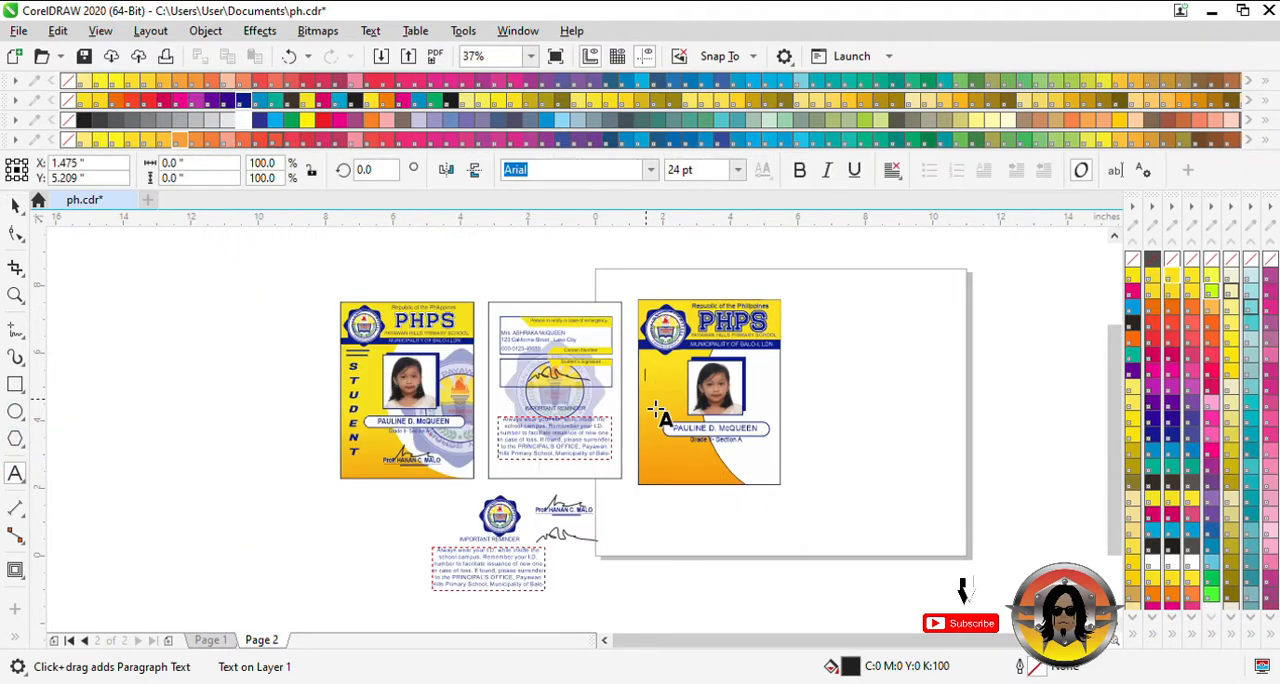
text(S)
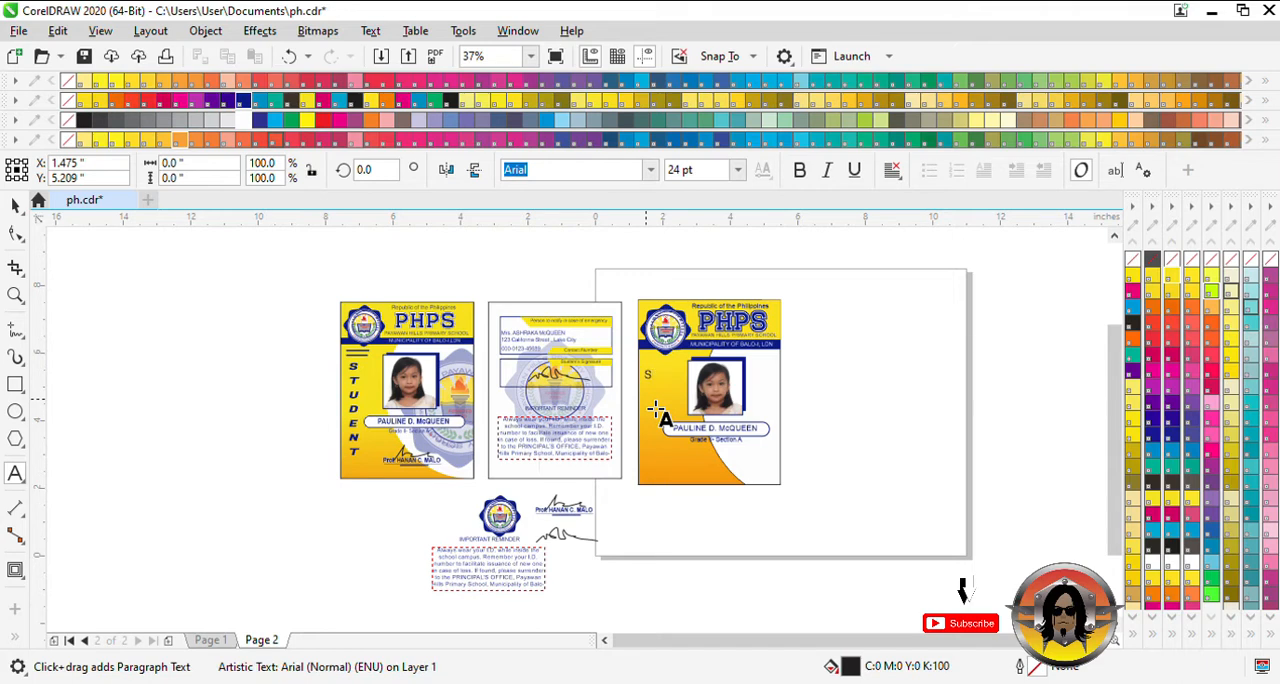
text(UTDENT)
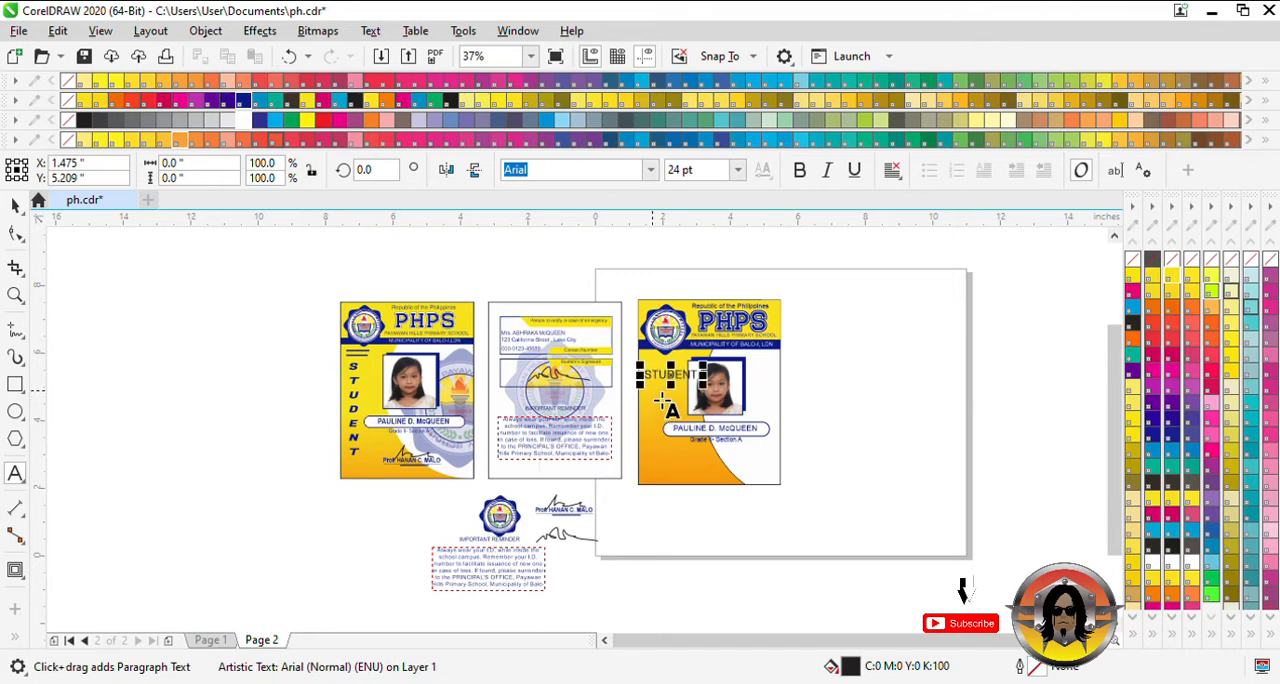
scroll(661, 390, up, 2)
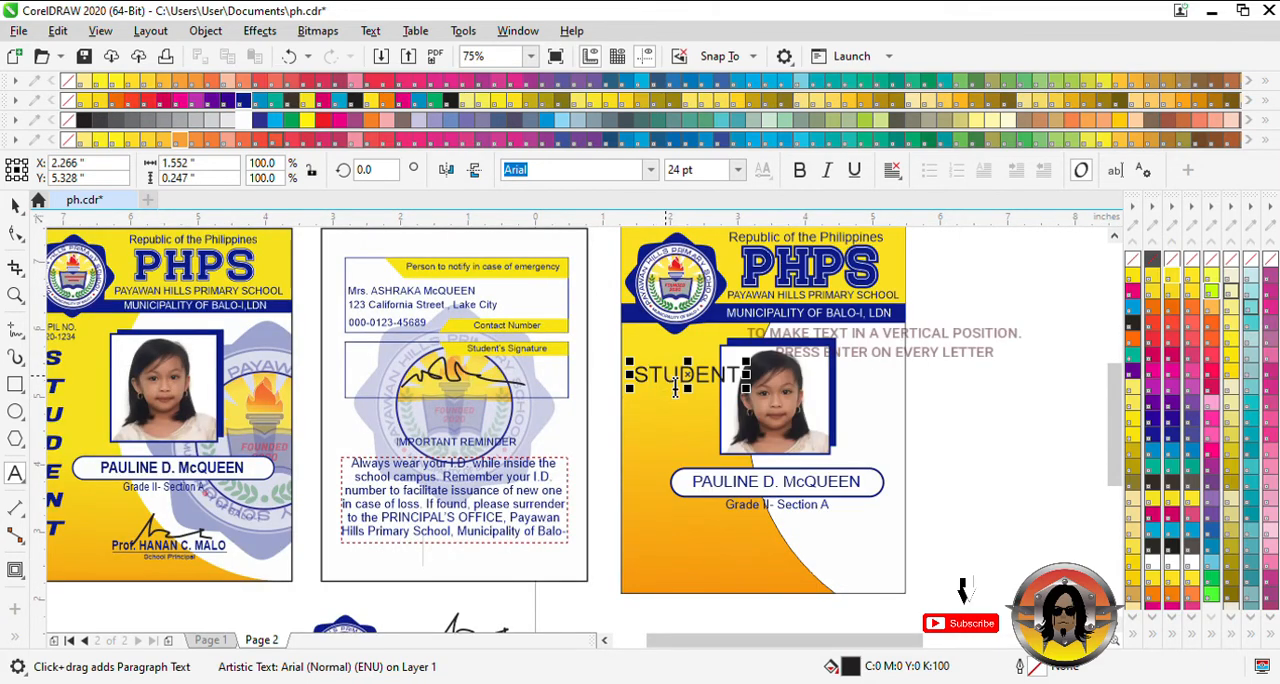
- Break the word "STUDENT" into one letter per line so that it reads vertically
key(Left)
key(Left)
key(Left)
key(Left)
key(Left)
key(Left)
key(Return)
key(Right)
key(Return)
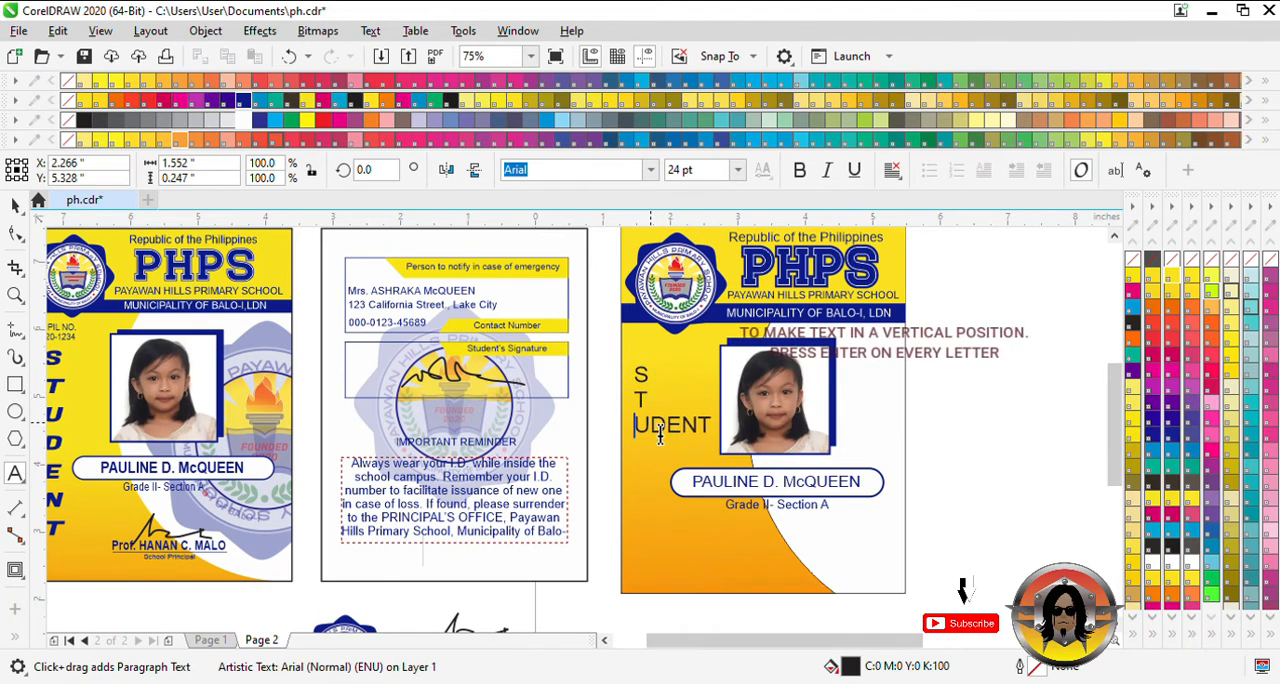
key(Right)
key(Return)
key(Right)
key(Return)
key(Right)
key(Return)
key(Right)
key(Return)
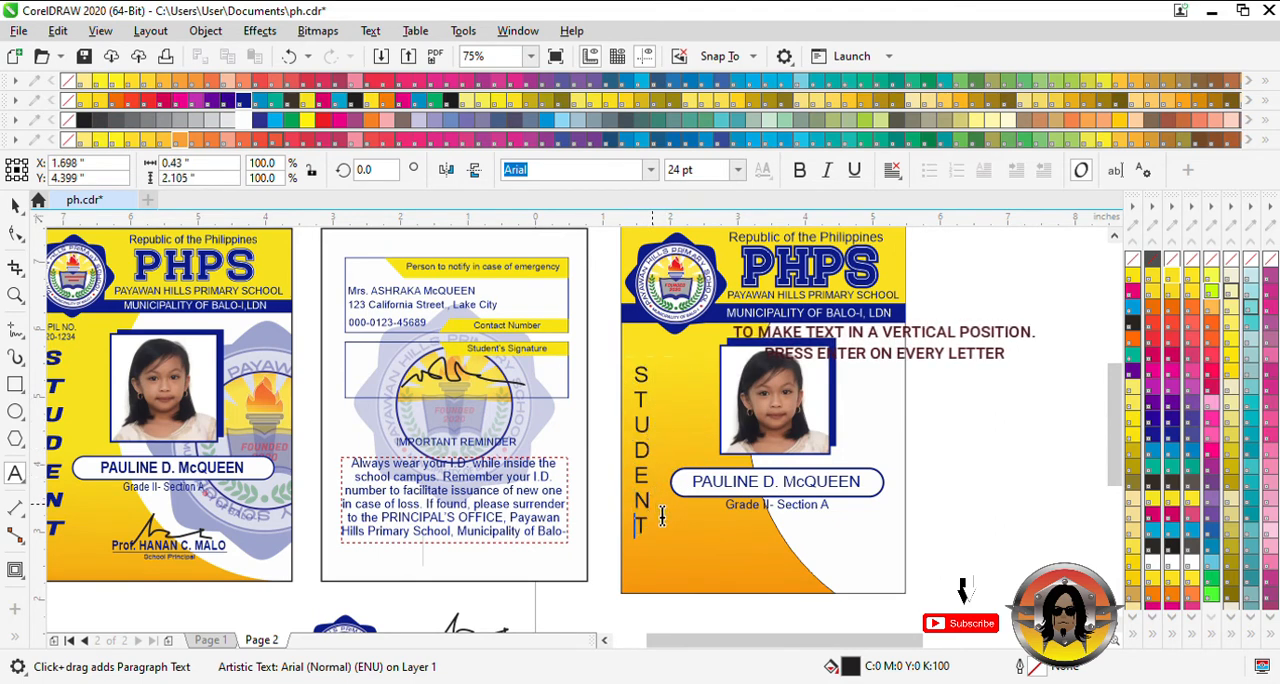
click(15, 204)
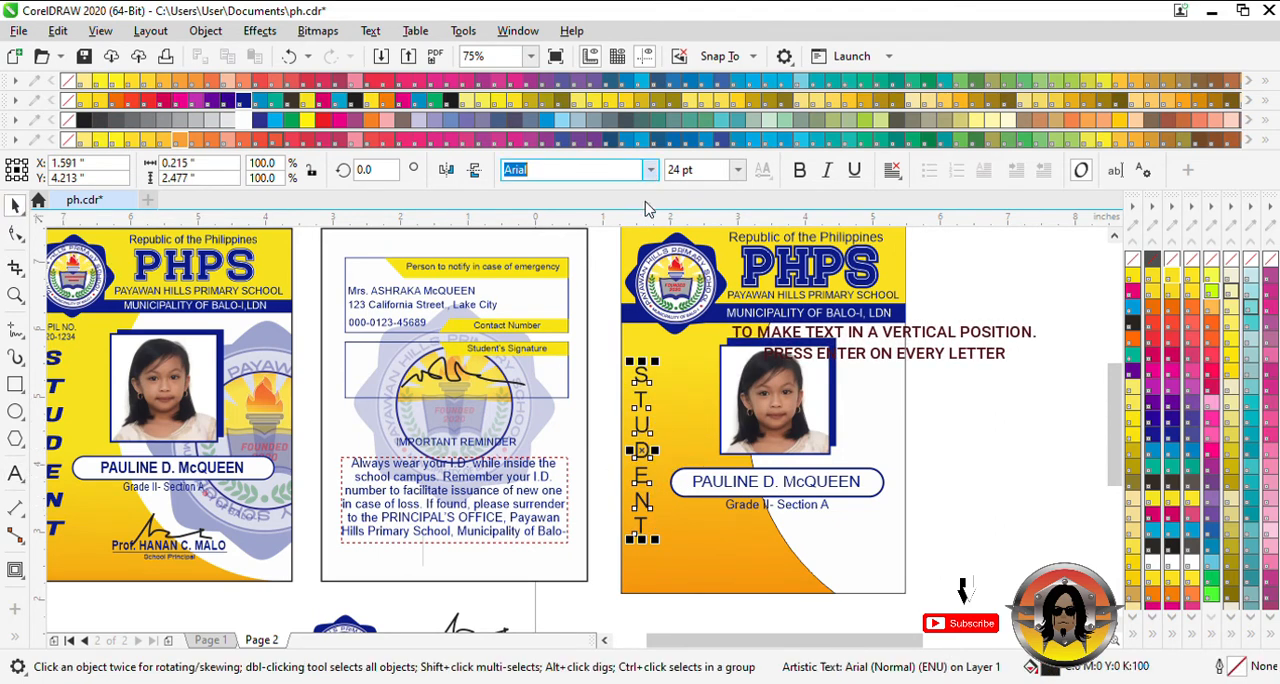
- Set the vertical "STUDENT" text in Fugaz One and resize it to about 0.36 by 2.86 inches along the card's left edge
click(630, 271)
drag(650, 460, 660, 444)
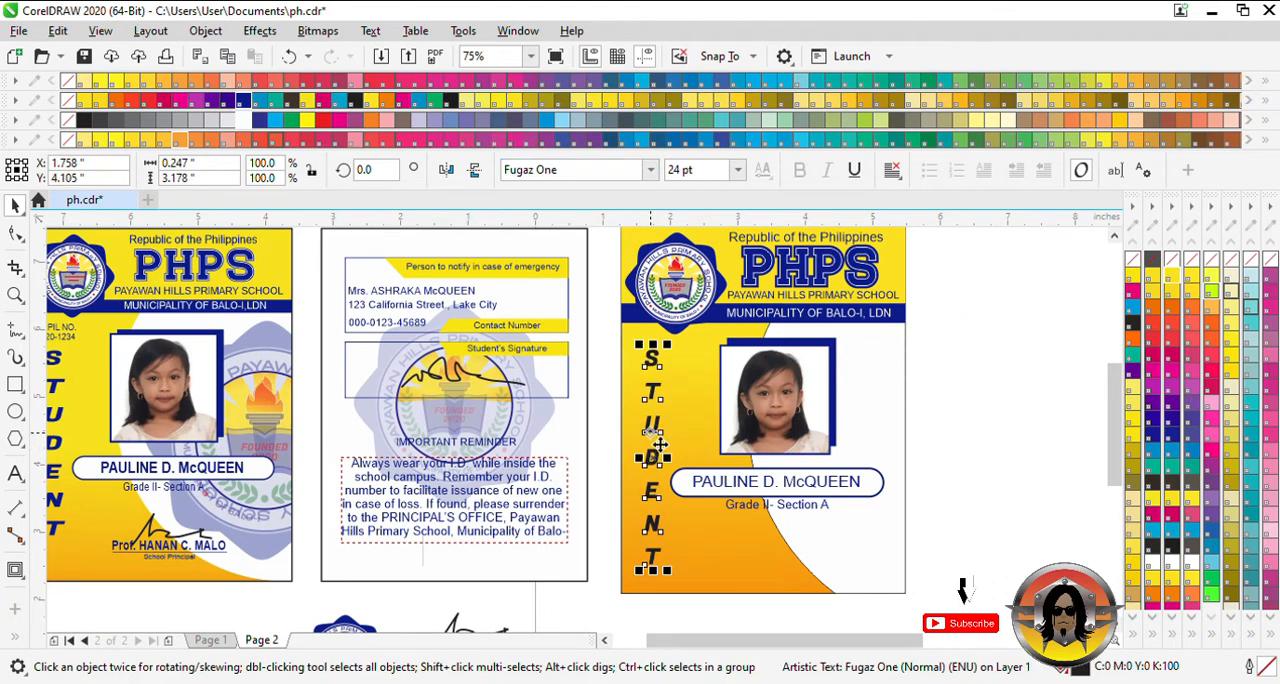
drag(660, 584, 660, 562)
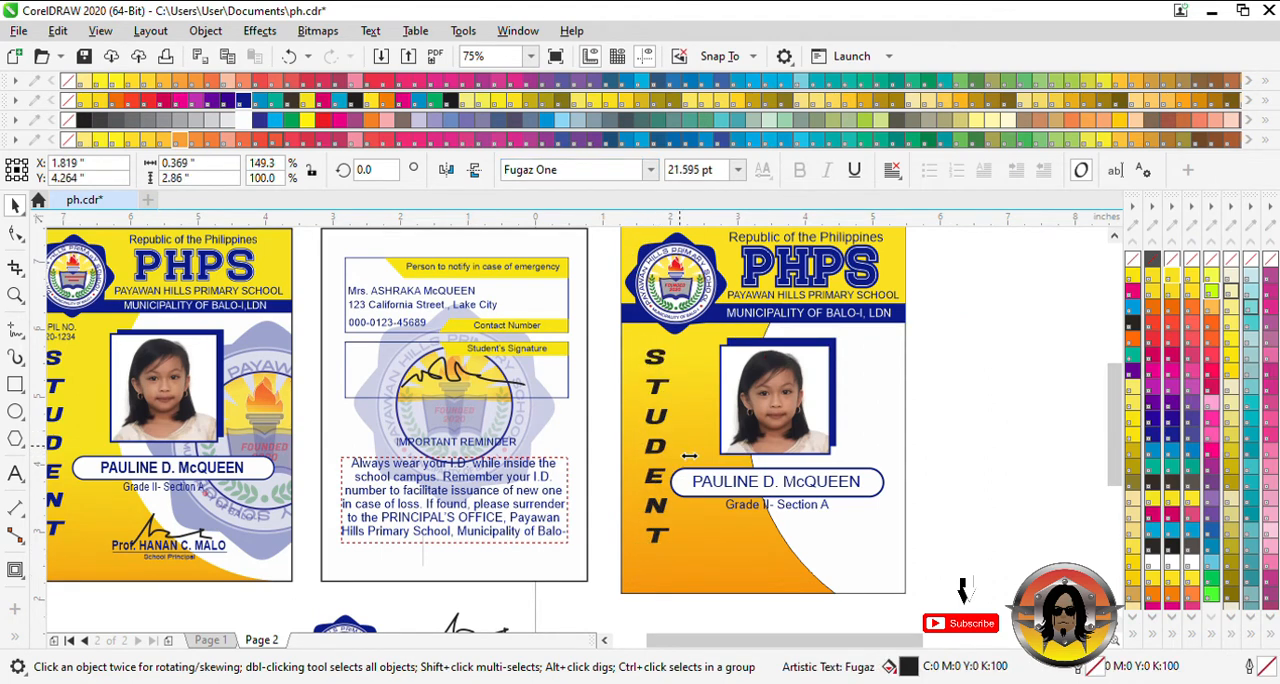
drag(672, 455, 685, 457)
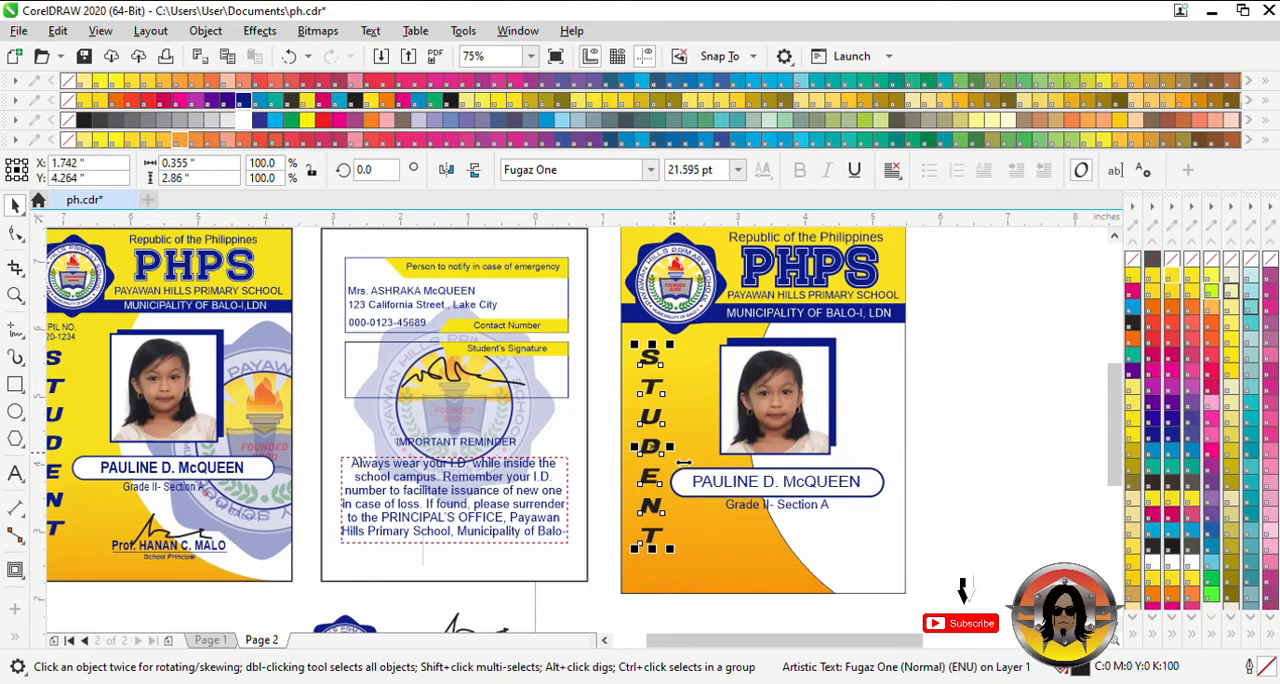
- Lower the vertical "STUDENT" text, shrink it to about 20.5 pt and color it Reflex Blue
key(Down)
key(Down)
key(Down)
key(Down)
key(Down)
key(Down)
key(Down)
key(Down)
key(Down)
key(Down)
key(Down)
key(Down)
key(Down)
key(Down)
key(Down)
key(Down)
key(Down)
key(Down)
key(Down)
key(Down)
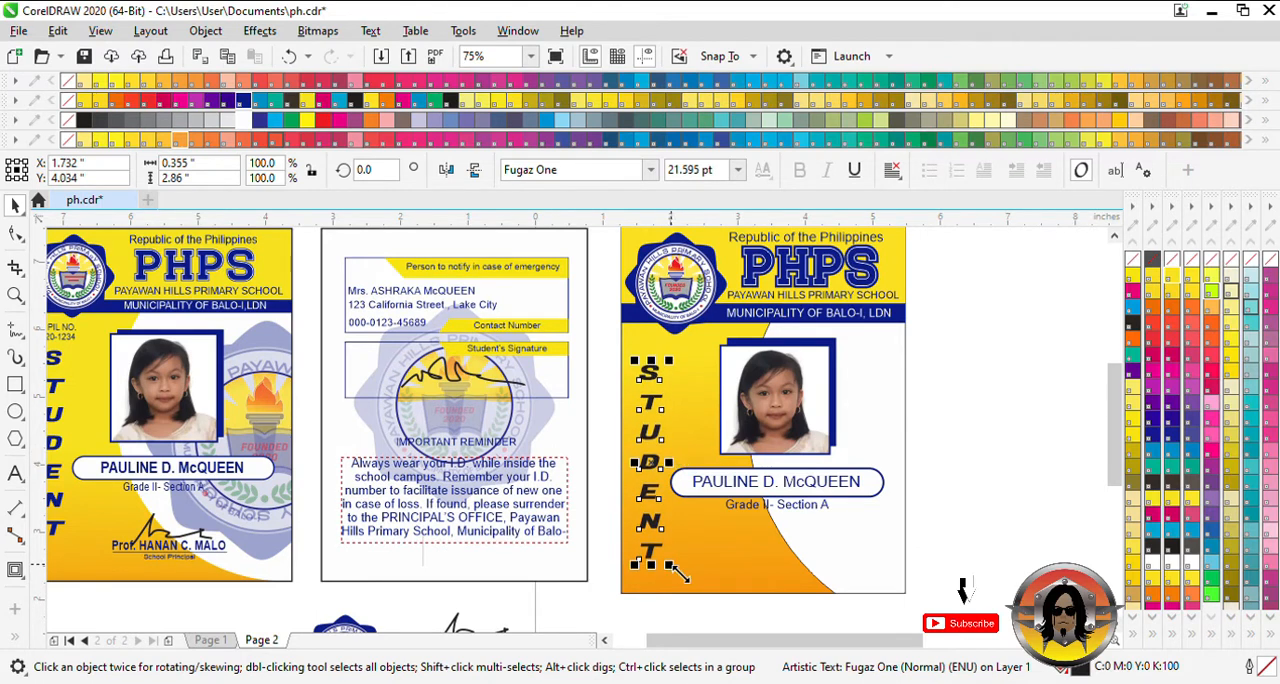
drag(681, 573, 684, 553)
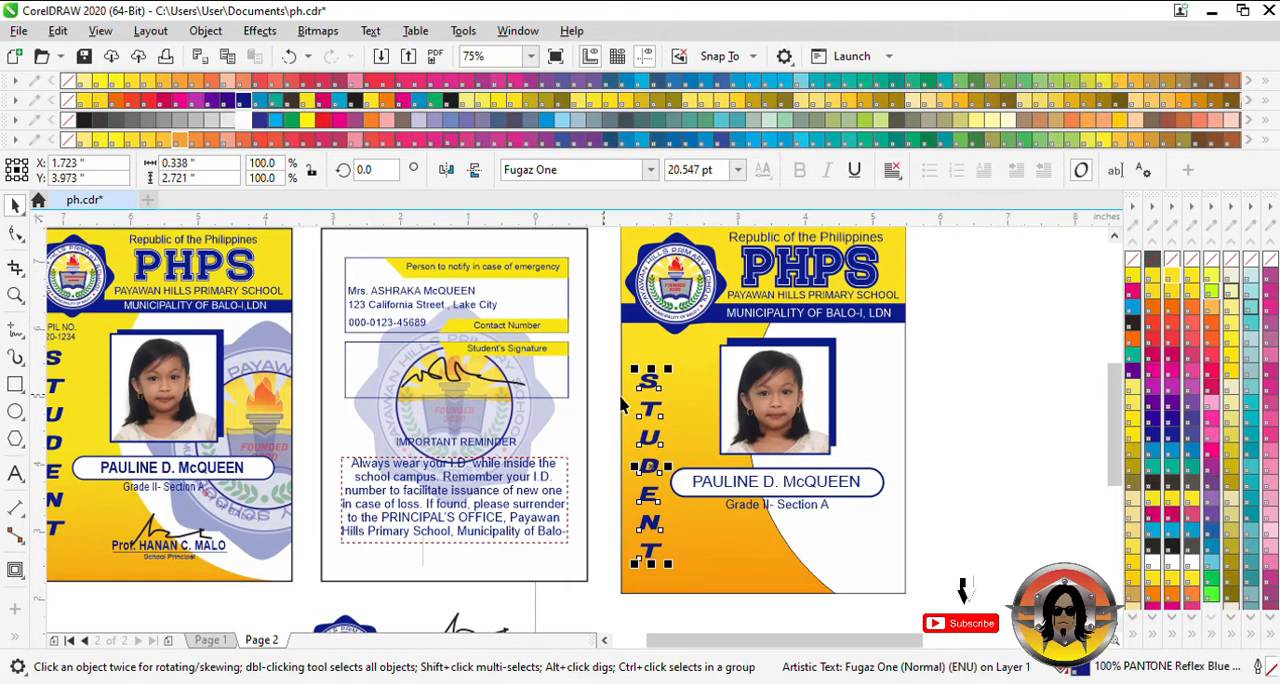
click(729, 628)
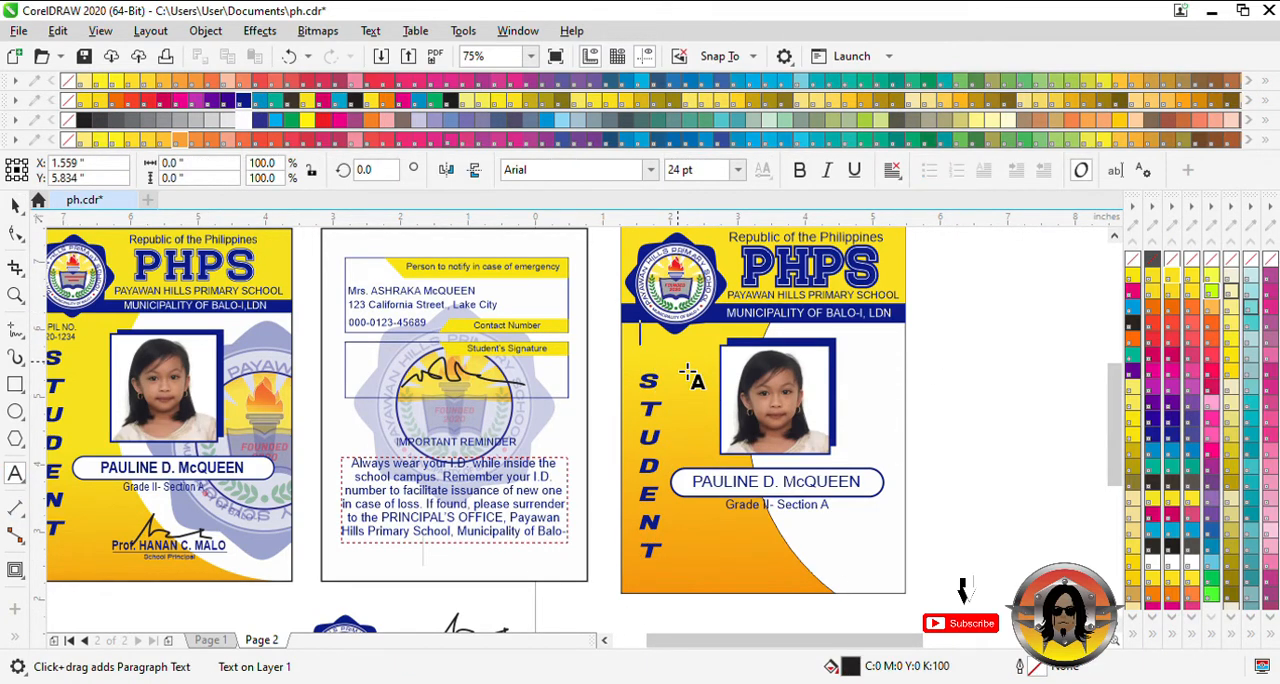
- Add "PUPIL NO." in Arial above the vertical "STUDENT" text, shrunk to about 11.2 pt and colored Reflex Blue
text(PUPIL NO.)
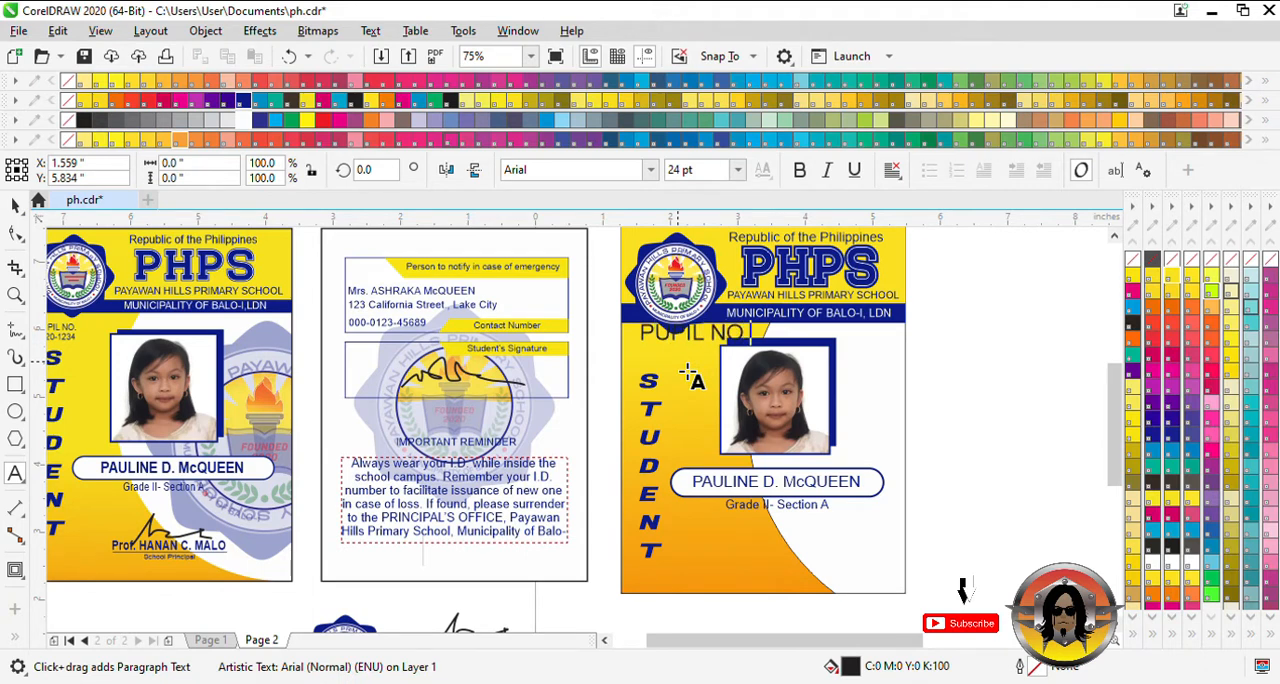
click(15, 204)
drag(733, 340, 686, 354)
scroll(658, 375, up, 2)
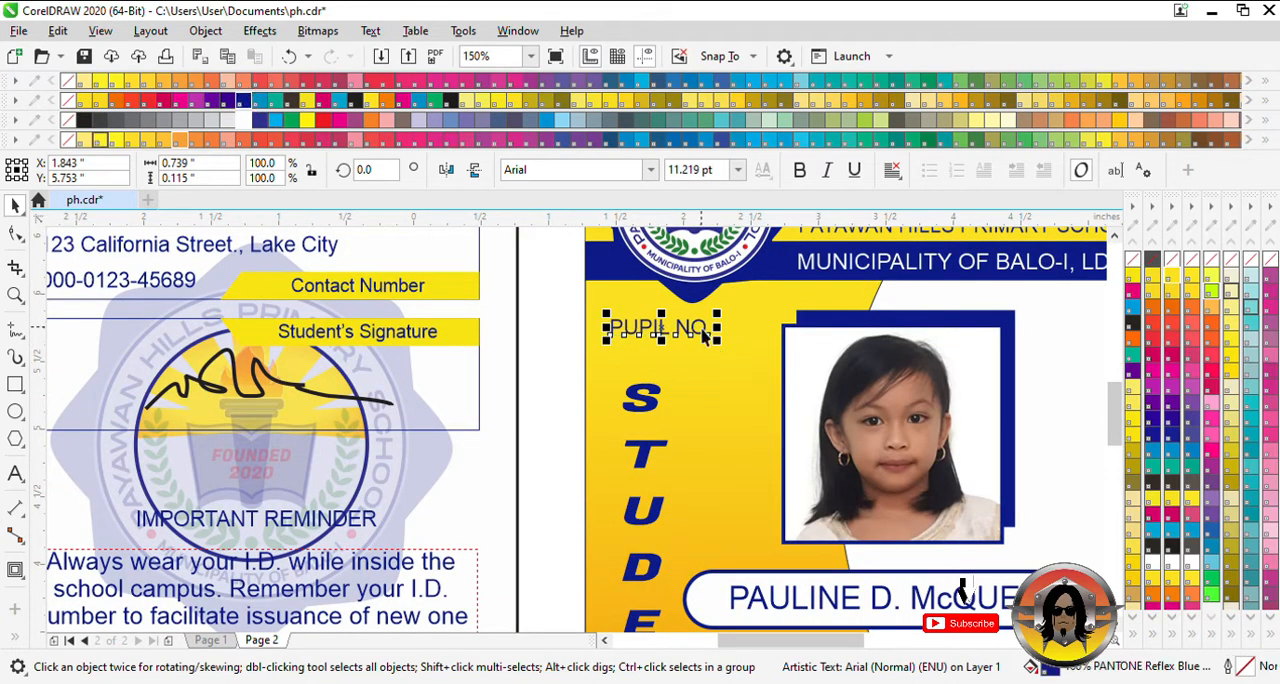
- Duplicate the "PUPIL NO." label directly below itself and replace the copy's text with the pupil's number
drag(702, 336, 702, 357)
right_click(702, 357)
double_click(702, 357)
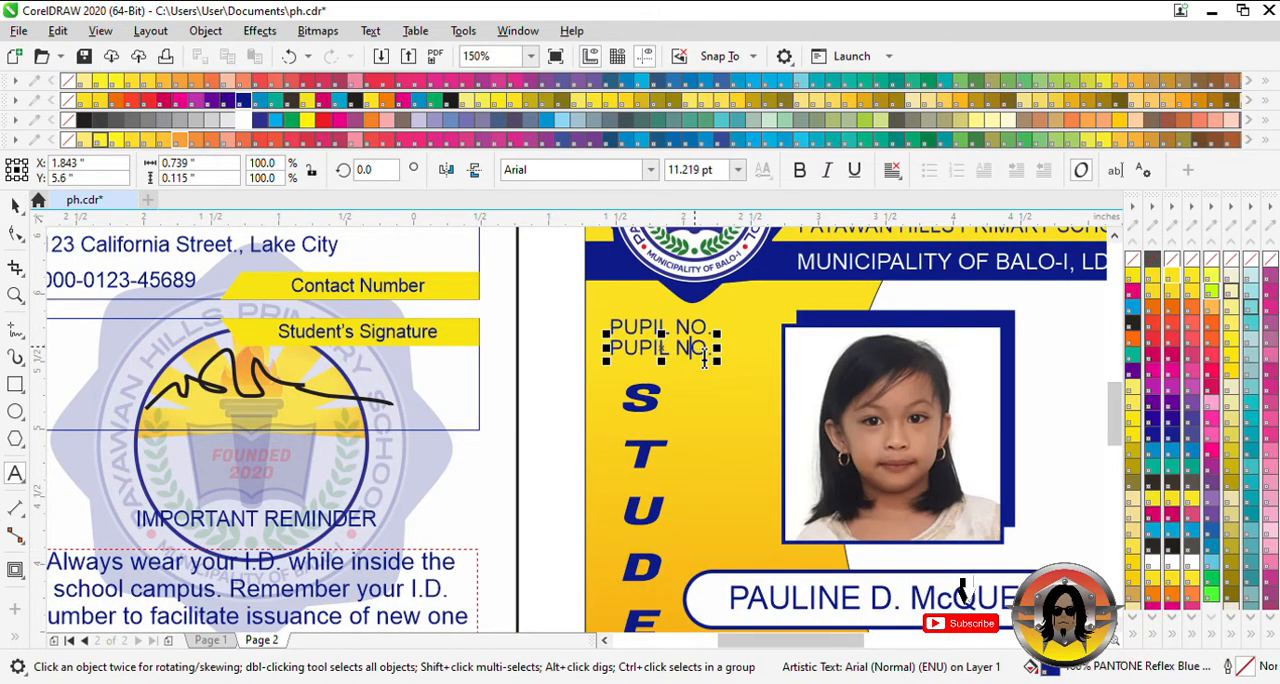
key(ctrl+a)
text(2022)
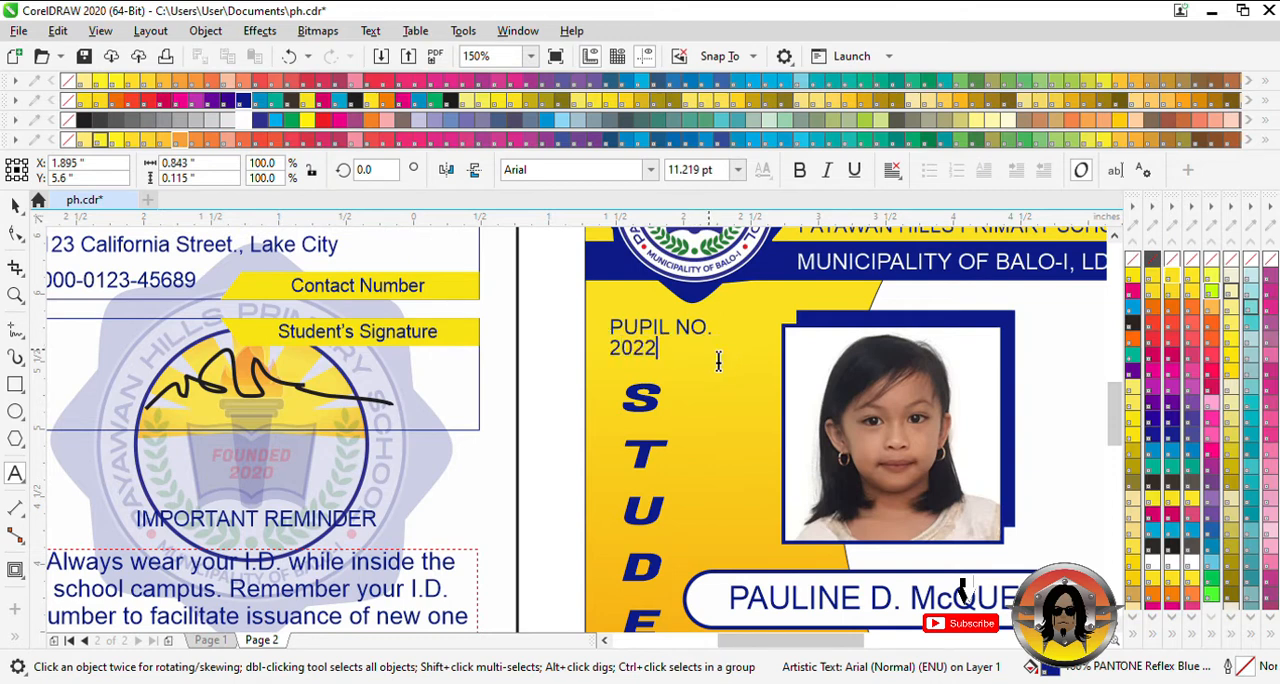
key(BackSpace)
text(0-123)
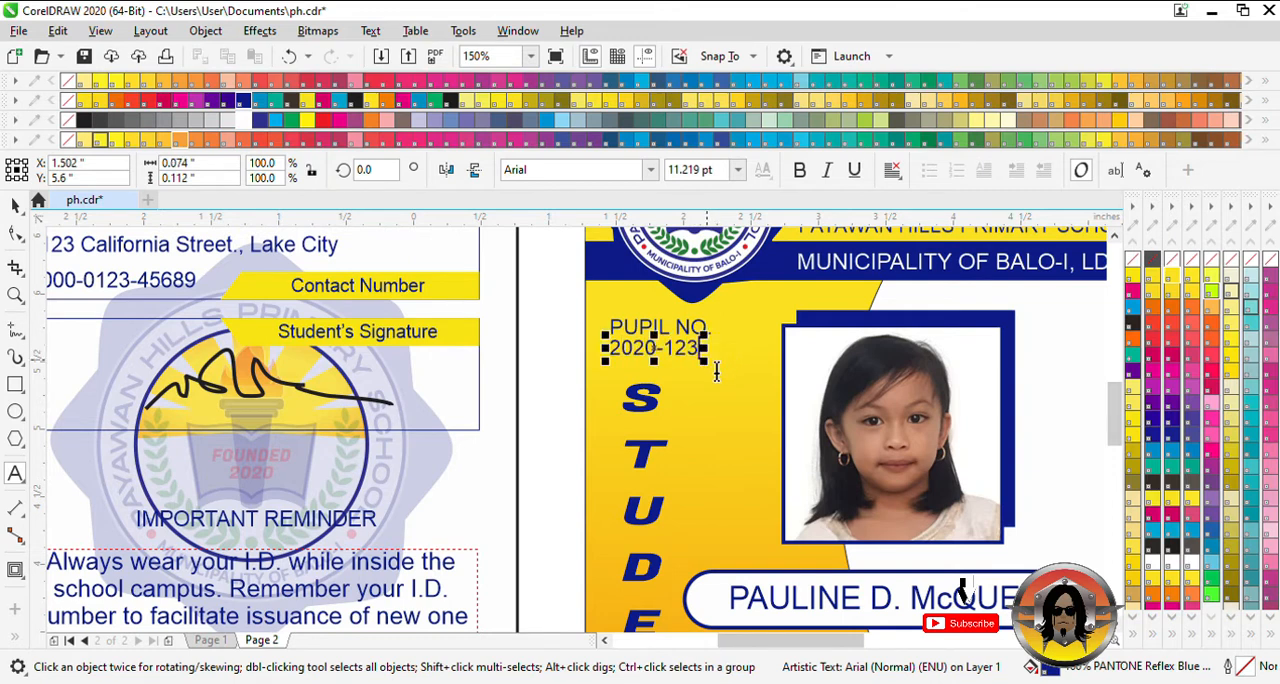
text(4)
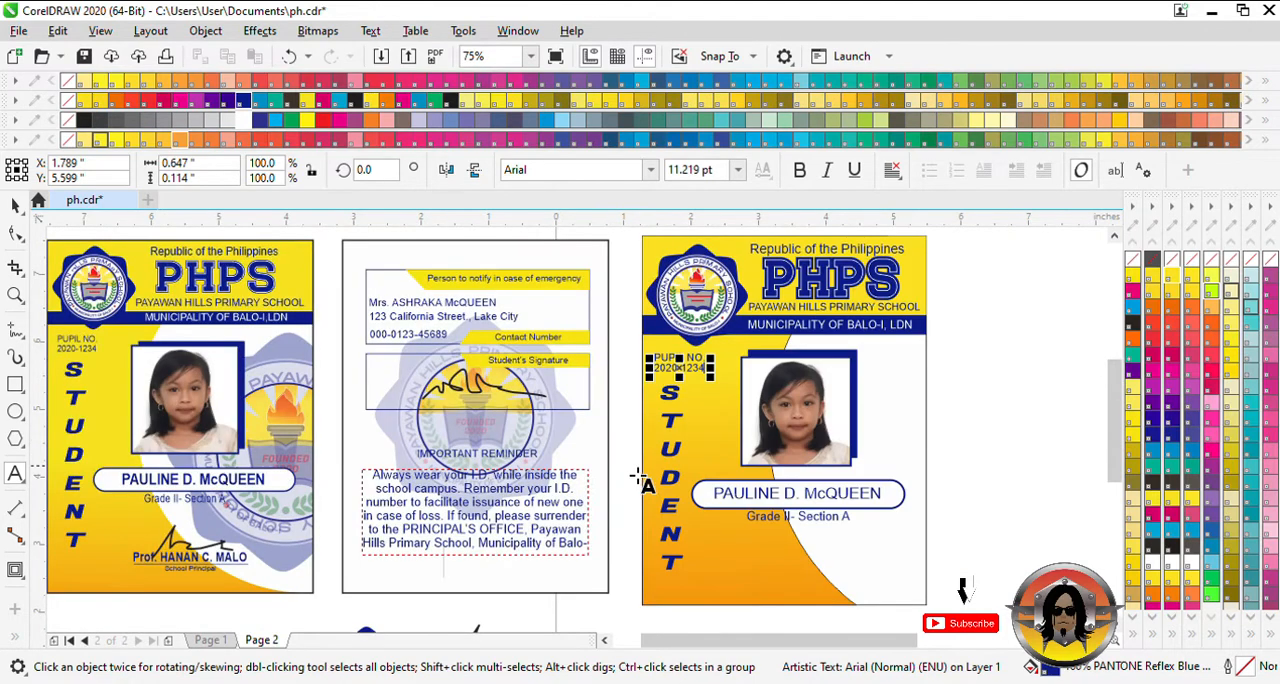
- Move the principal's signature, name and title onto the recreated front card below the grade and section line
click(15, 206)
click(980, 404)
drag(1118, 467, 1120, 486)
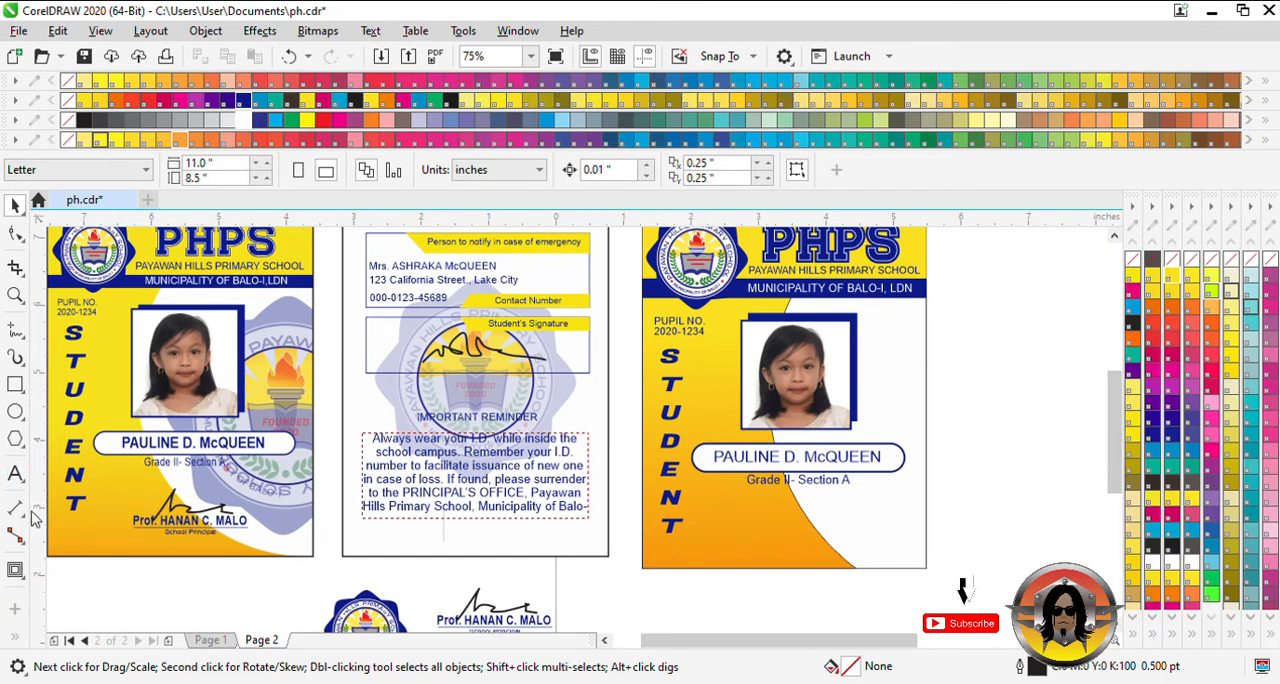
click(484, 626)
scroll(498, 628, down, 1)
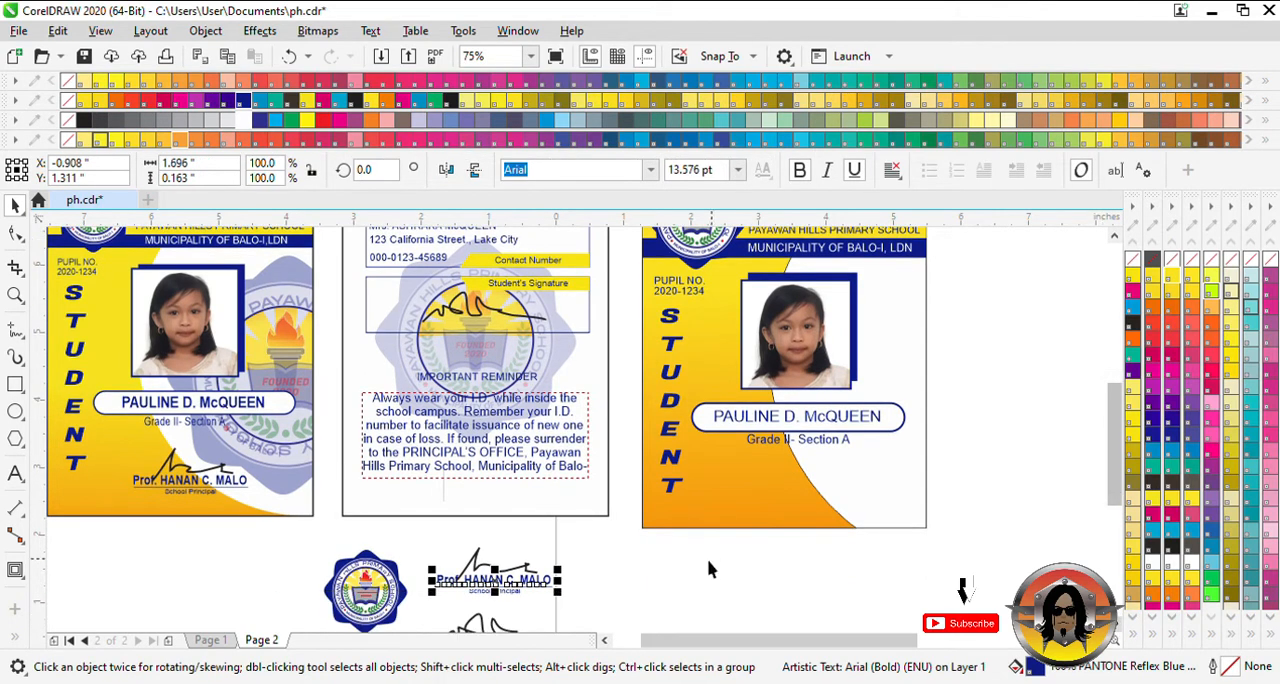
drag(425, 575, 785, 500)
key(ctrl+z)
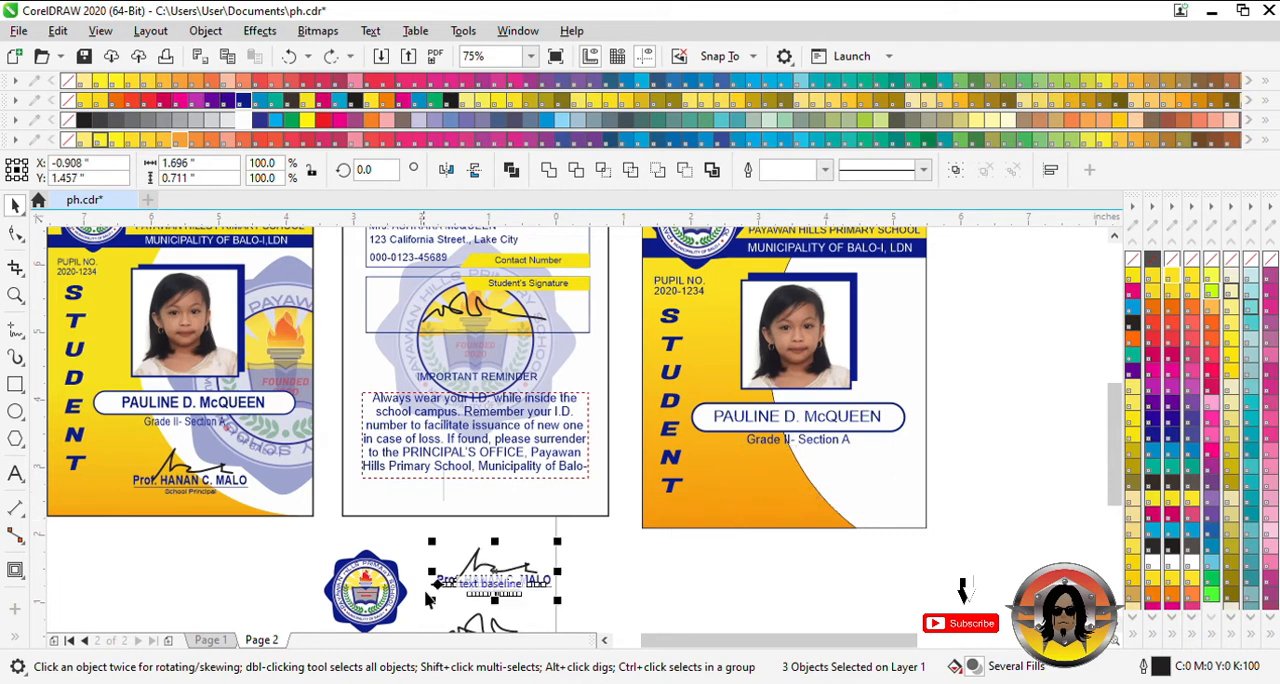
drag(490, 580, 792, 492)
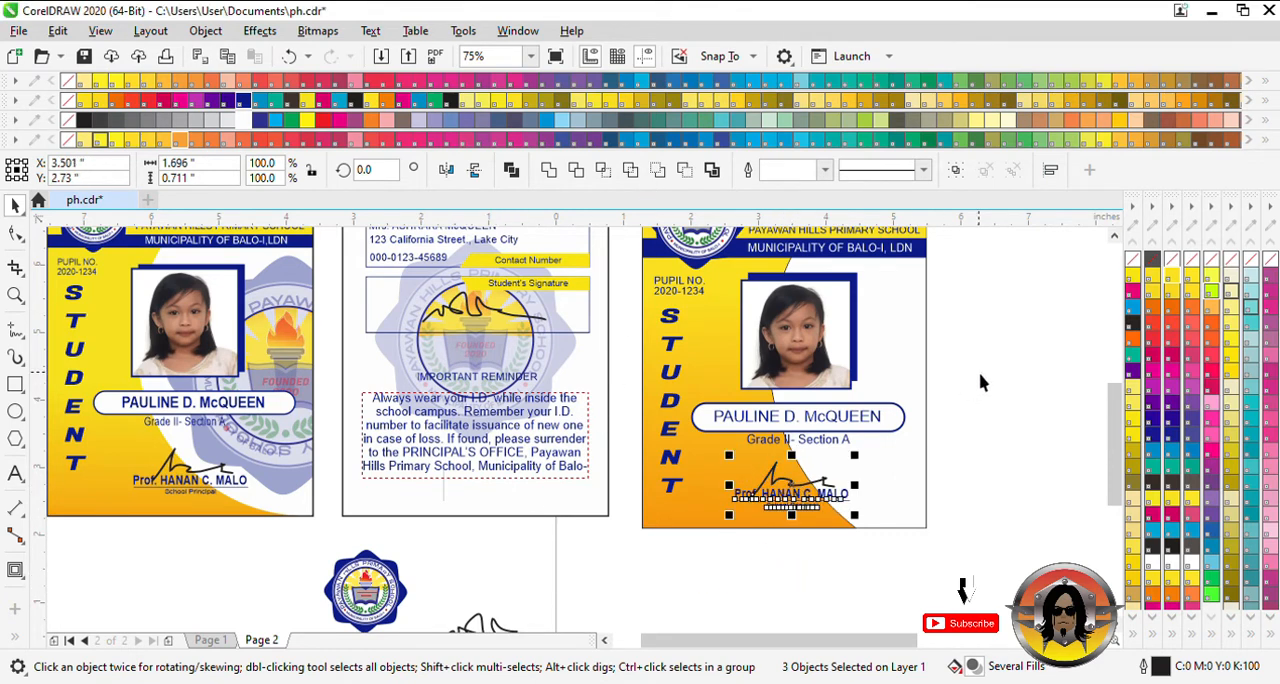
- Remove the outline from the front card's curved yellow-orange background shape
click(985, 381)
click(711, 522)
click(1014, 277)
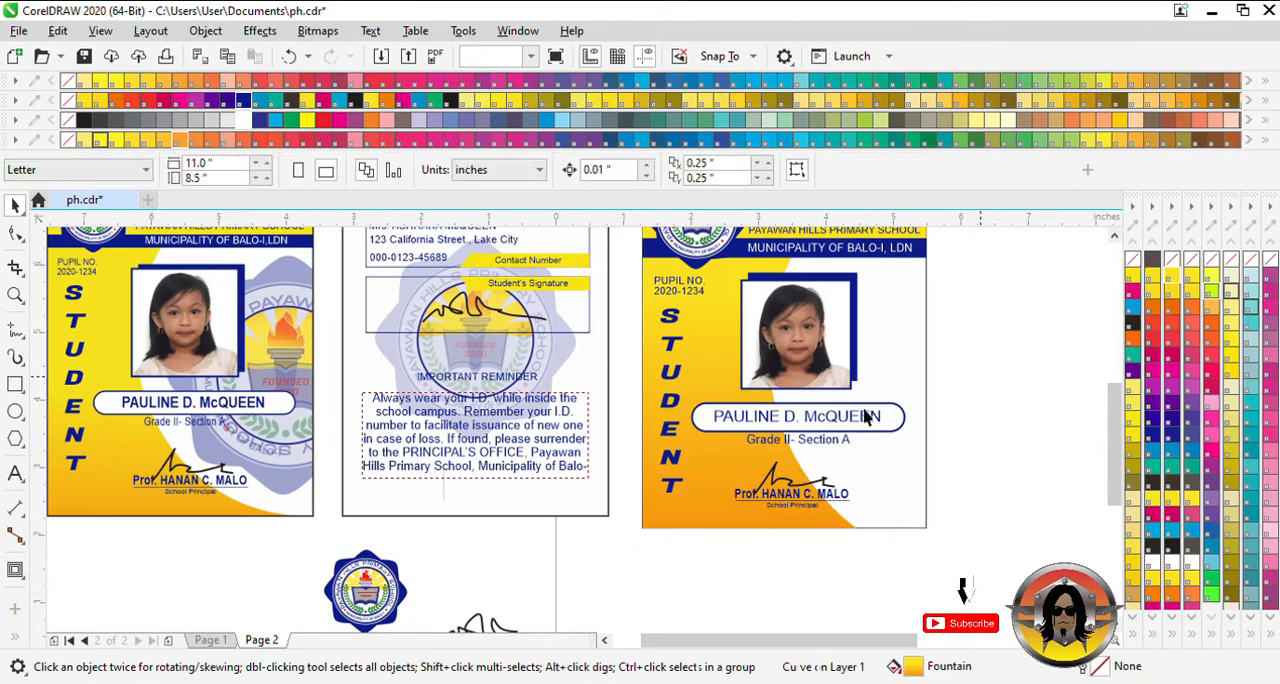
- Place an enlarged copy of the school seal, about 3.4 by 3.4 inches, over the front card's right edge beside the photo
scroll(563, 560, down, 2)
scroll(786, 571, down, 1)
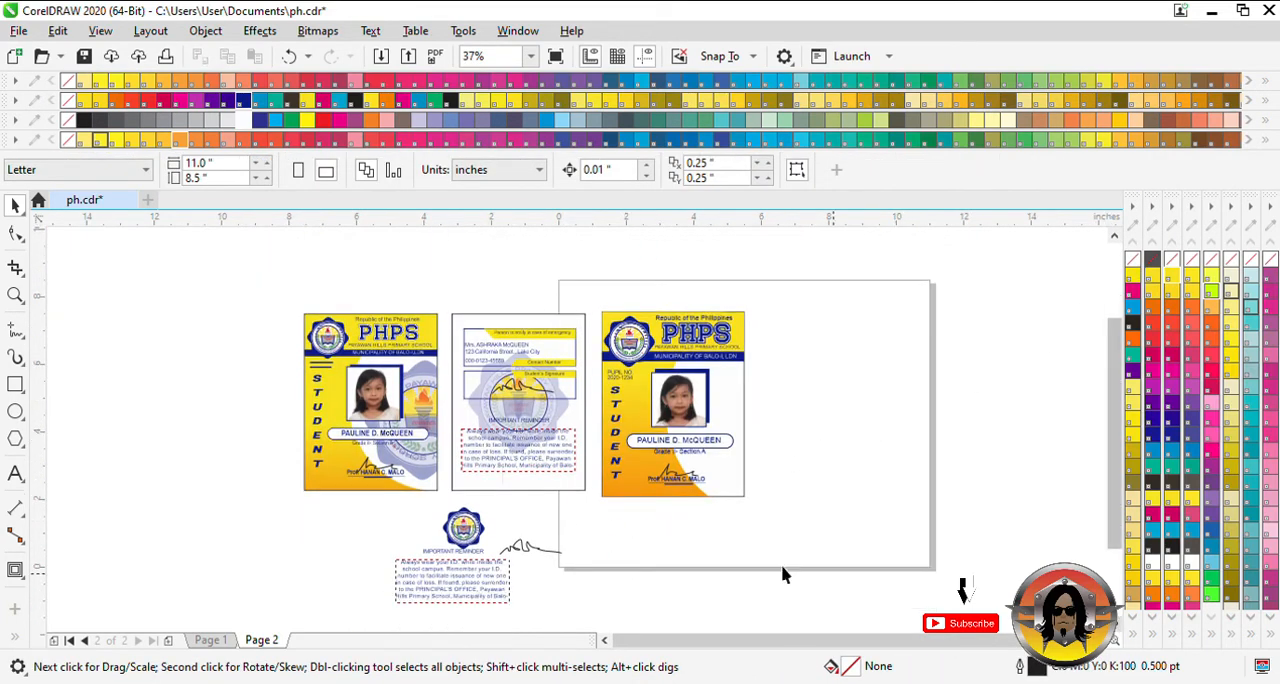
drag(463, 530, 857, 521)
drag(814, 452, 774, 434)
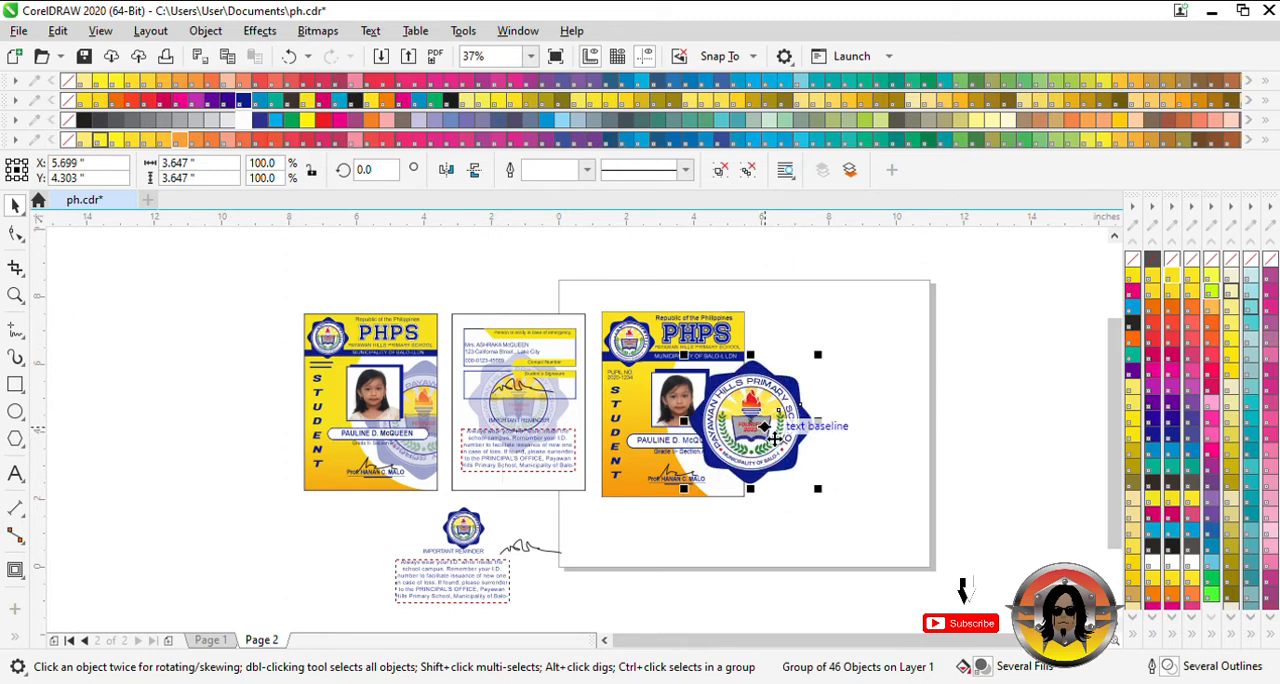
drag(775, 439, 762, 440)
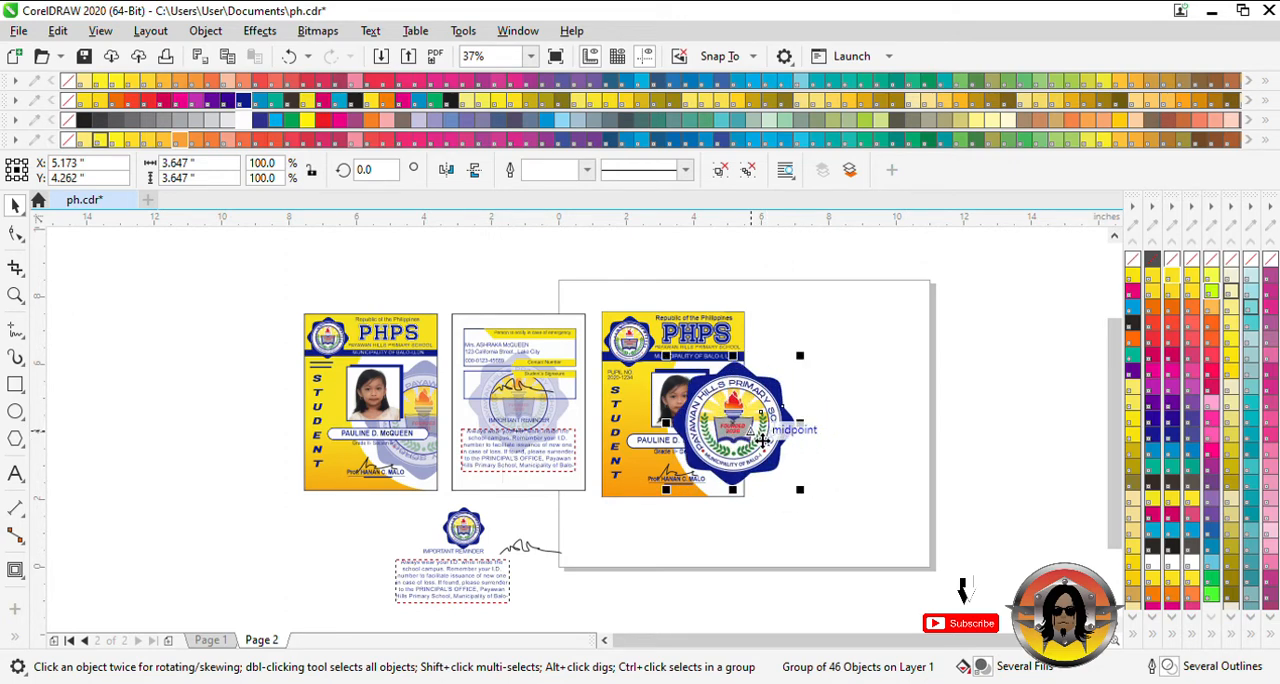
drag(810, 505, 800, 497)
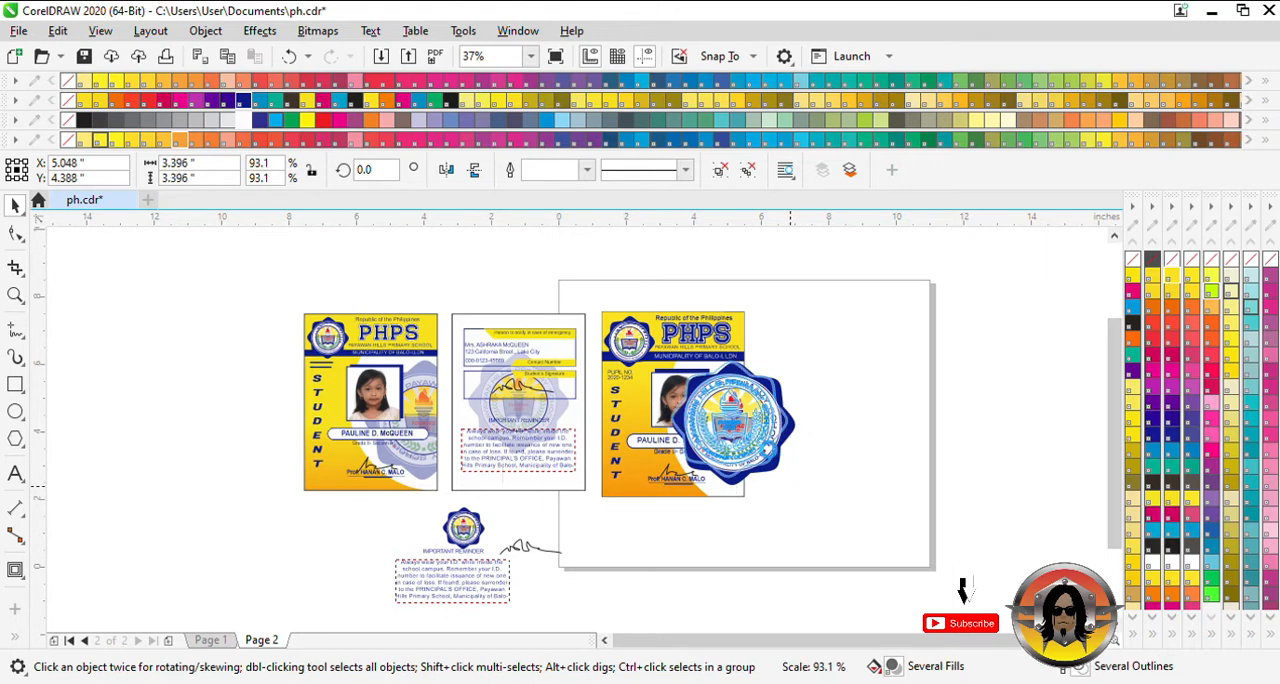
drag(753, 434, 754, 437)
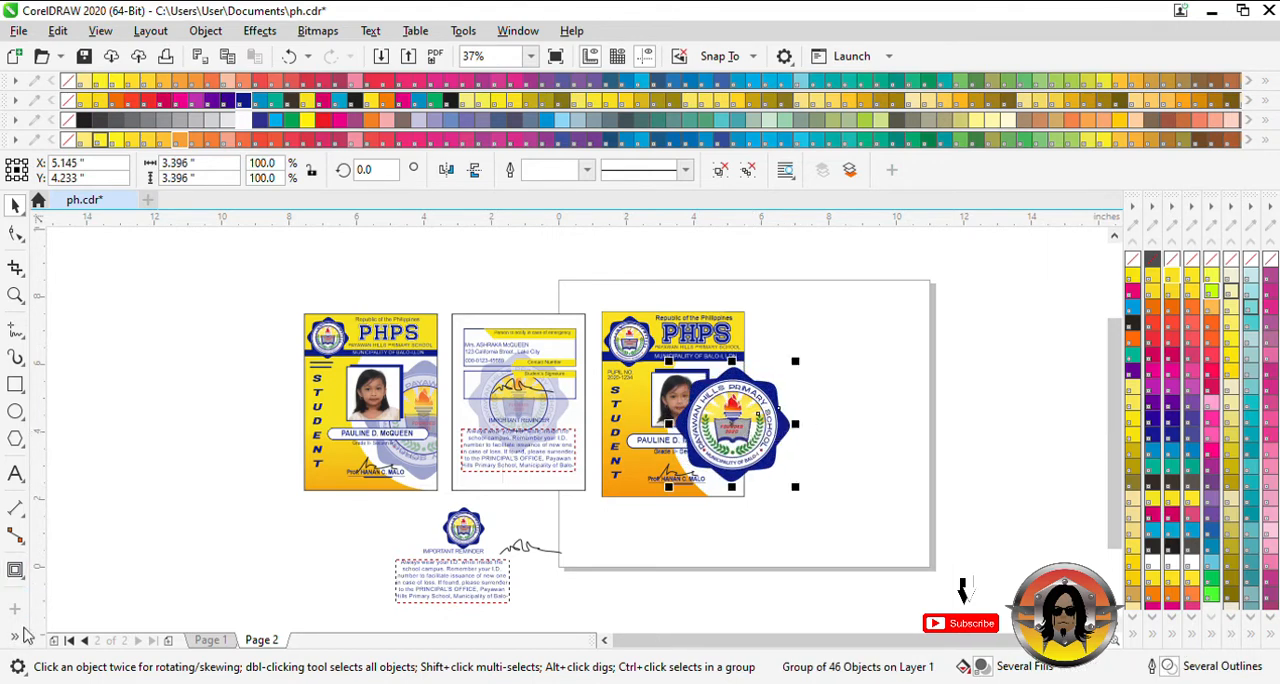
- Fade the large school seal with a uniform transparency of about 62
click(15, 570)
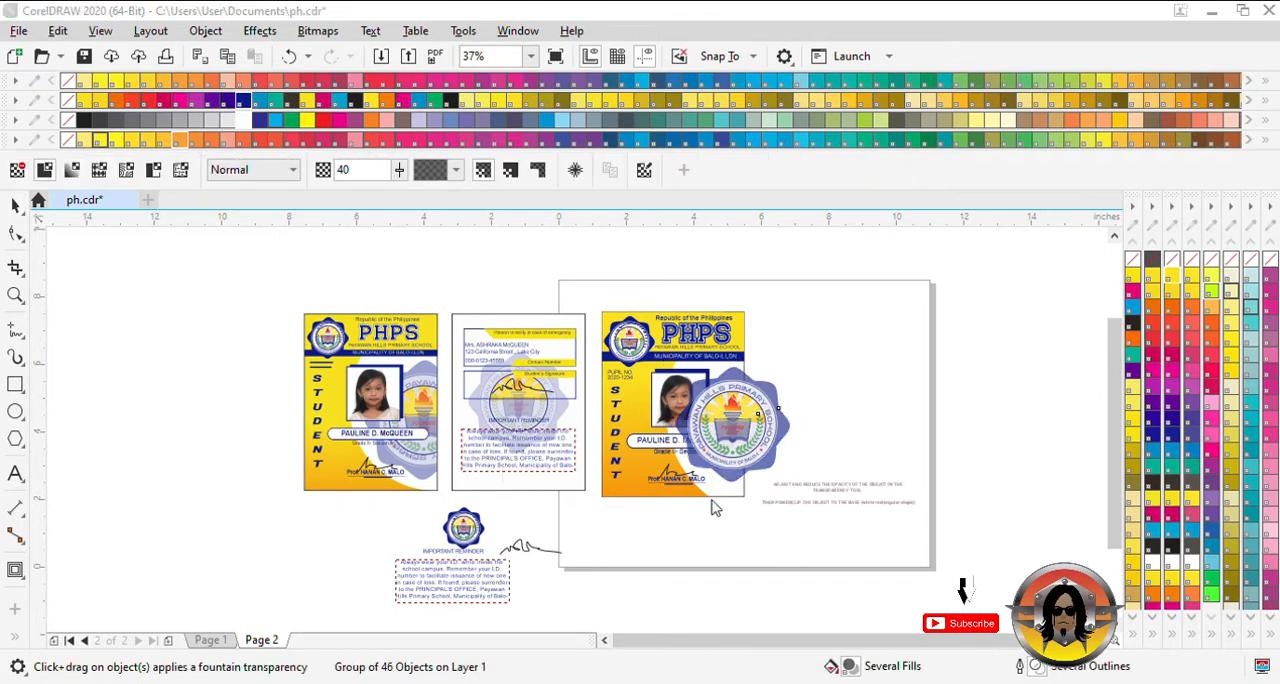
drag(711, 499, 719, 498)
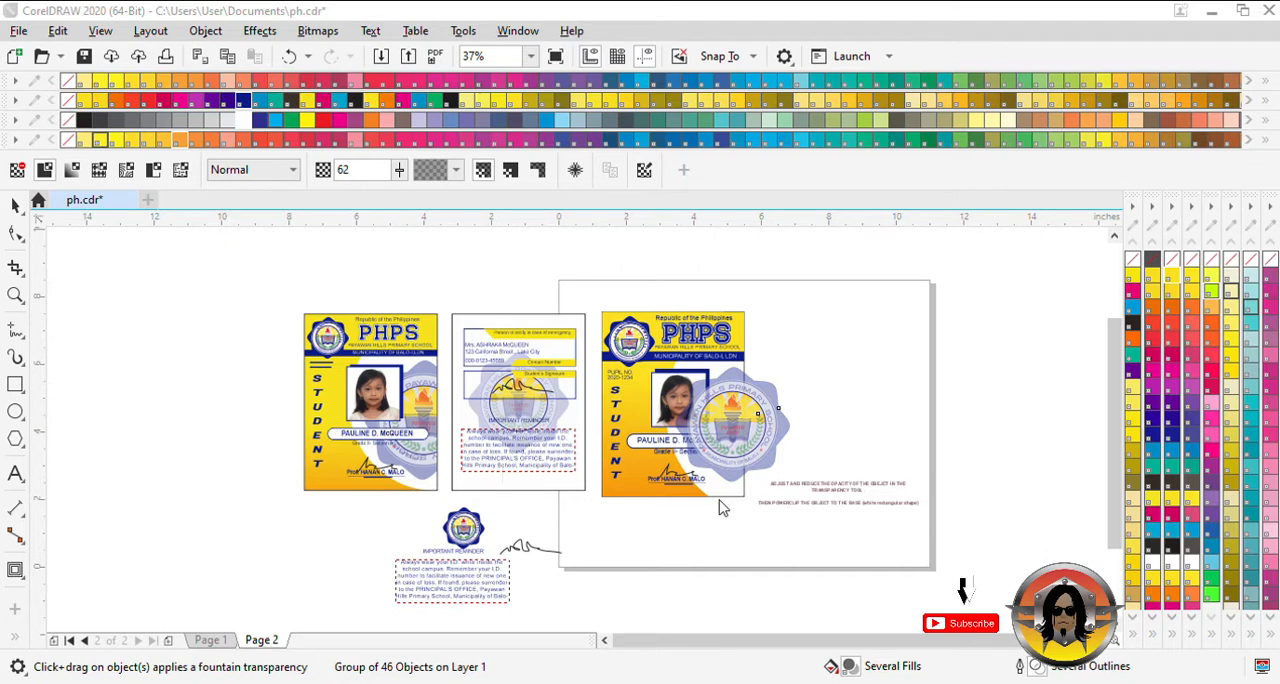
click(15, 204)
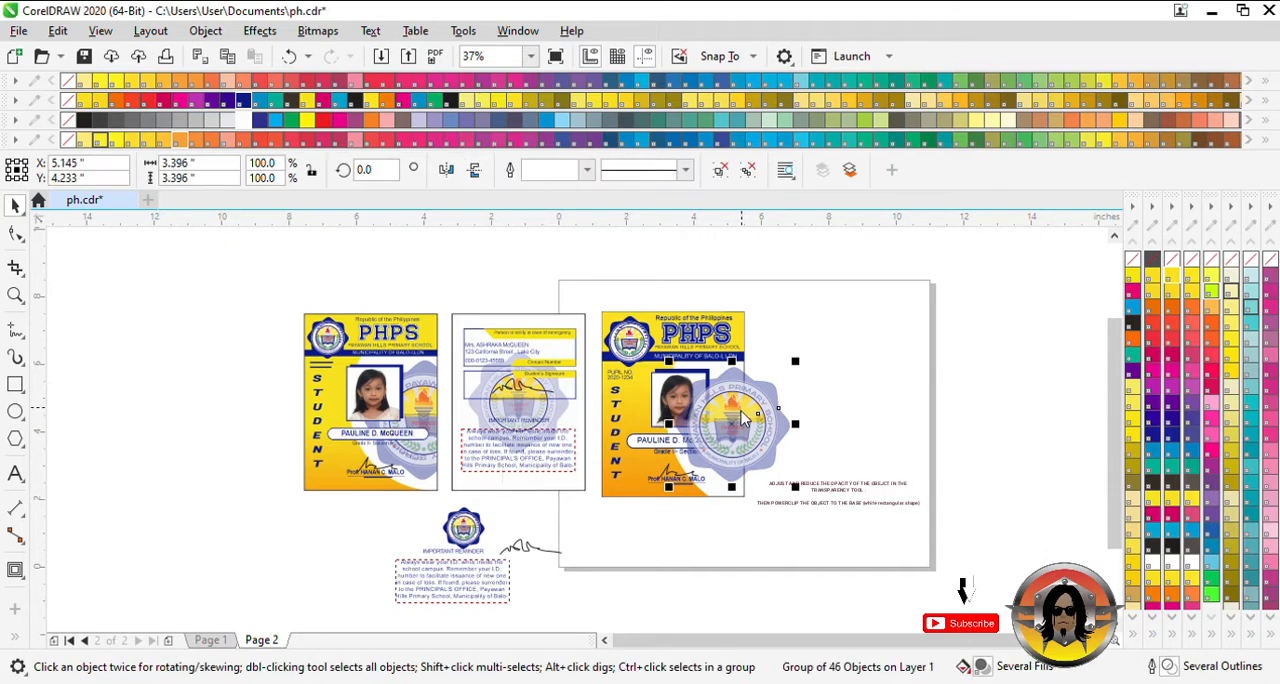
- PowerClip the faded seal inside the front card's base rectangle so it sits behind the photo and name box
click(802, 354)
click(744, 497)
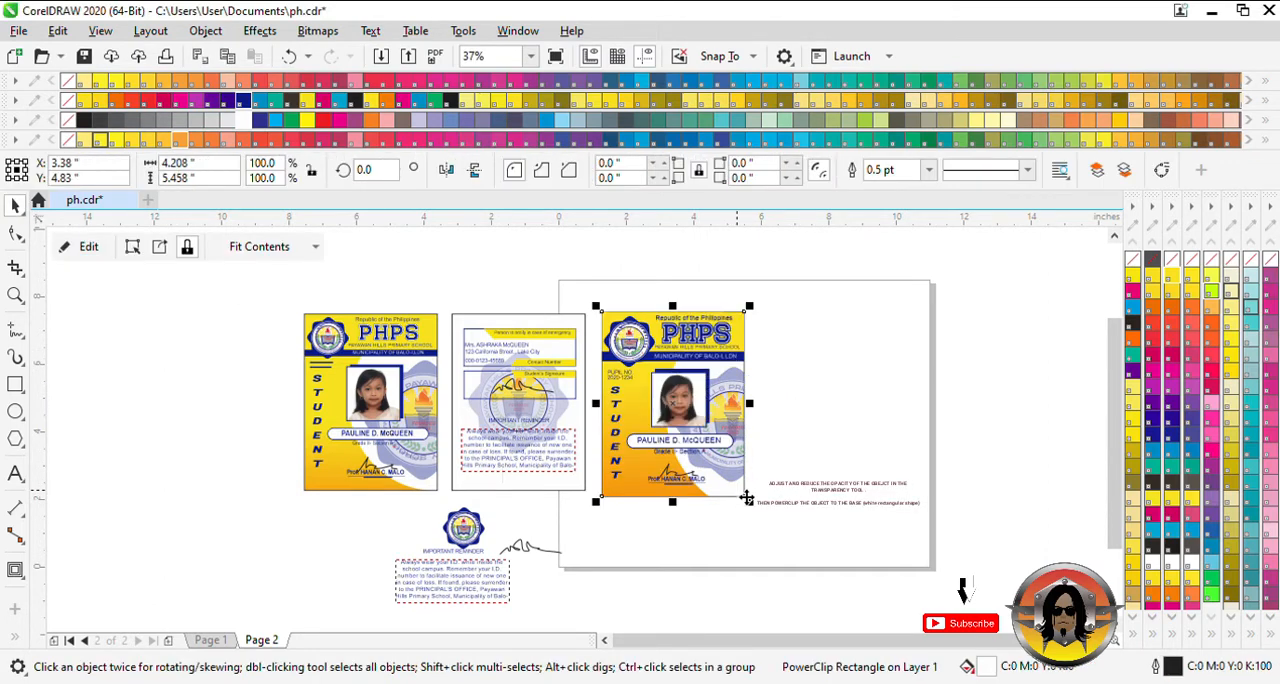
click(811, 419)
click(807, 427)
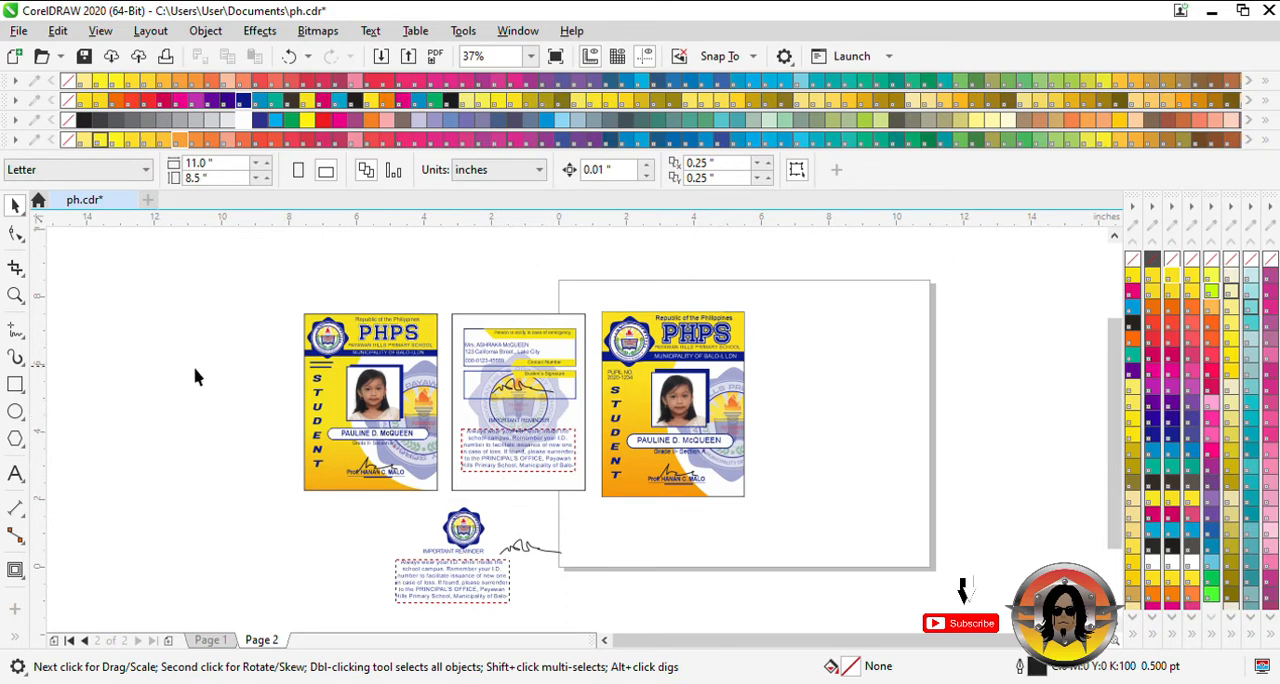
- Draw the back card as a rectangle about 4.08 by 5.5 inches beside the front, with white fill and a 2 pt outline
click(15, 385)
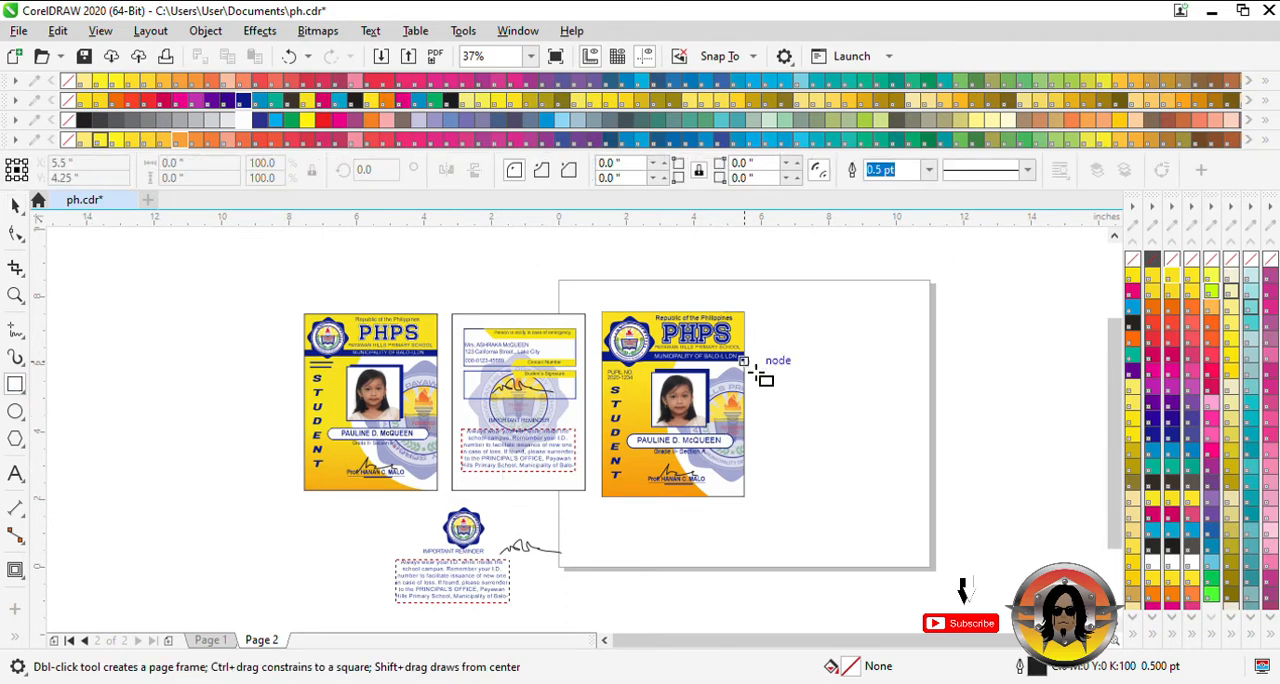
drag(756, 313, 894, 498)
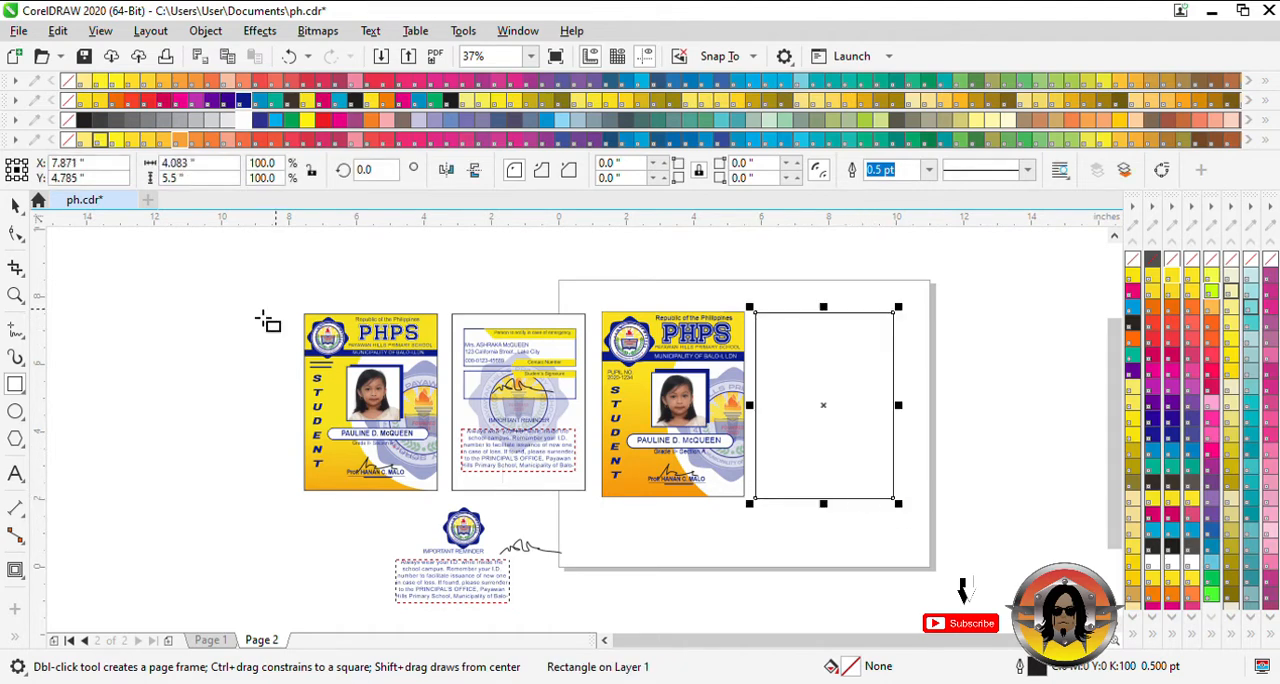
click(244, 120)
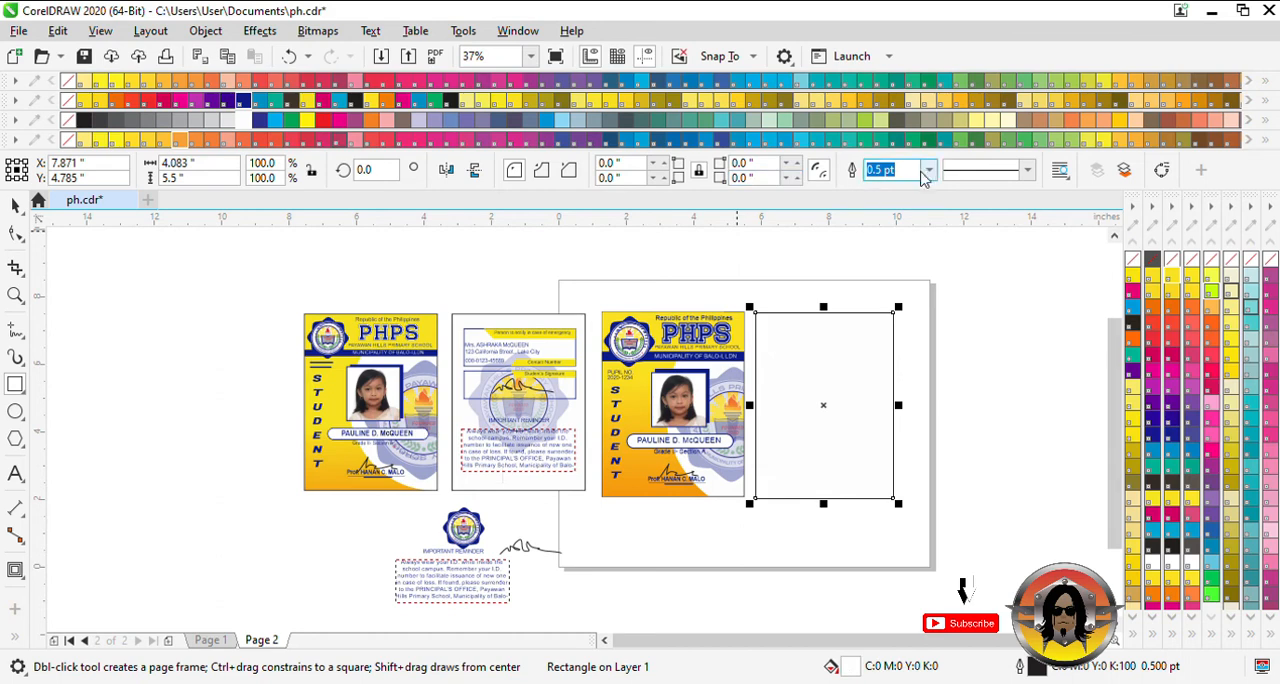
text(2)
key(Return)
key(space)
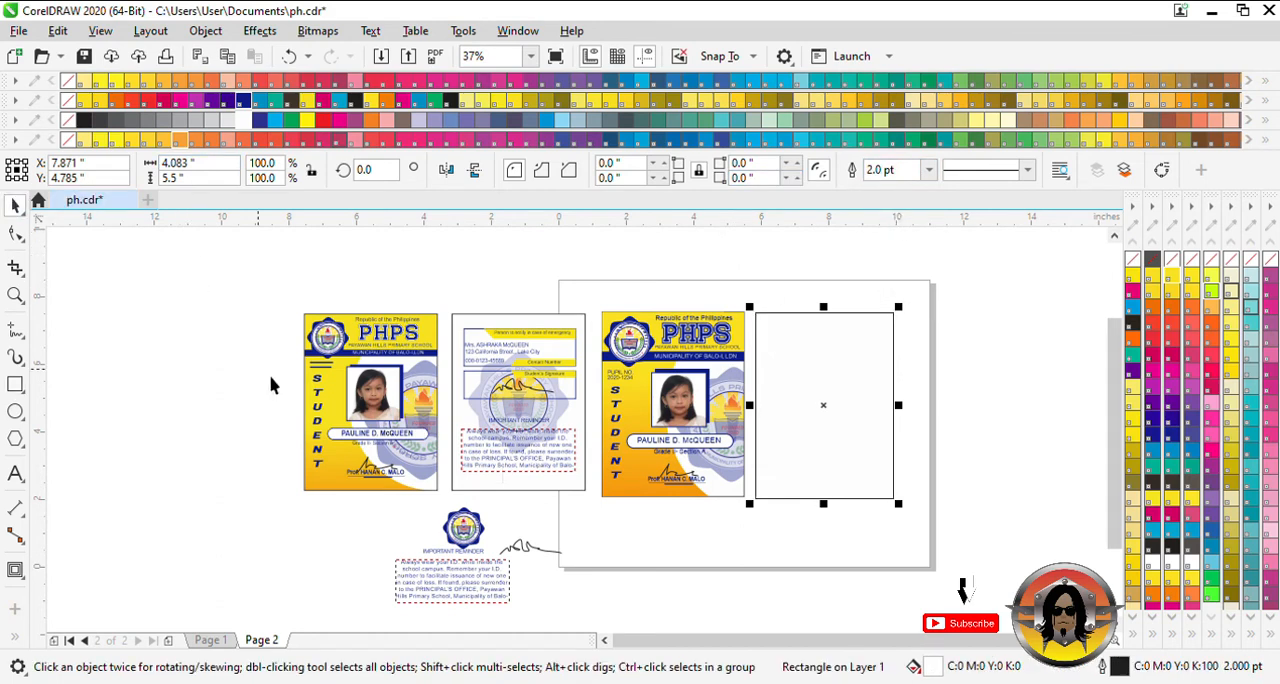
- Draw a box about 3.33 by 1.14 inches inside the back card and center it on the card
click(17, 382)
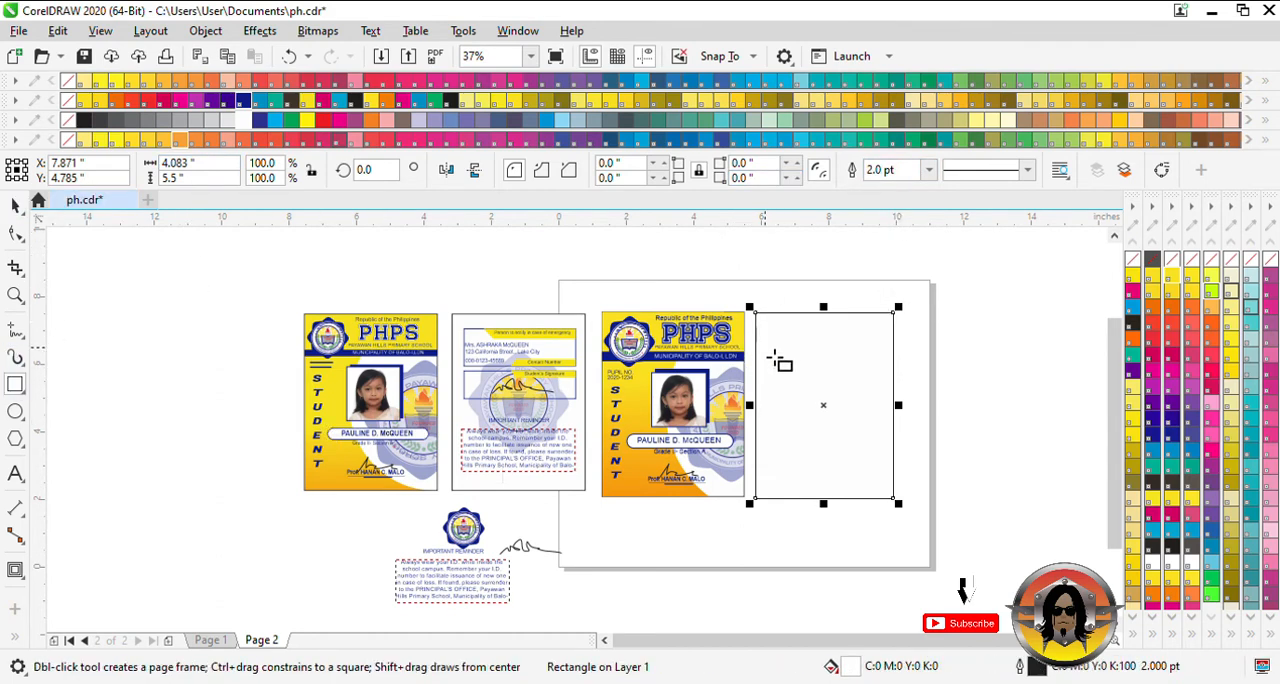
drag(770, 336, 894, 383)
key(space)
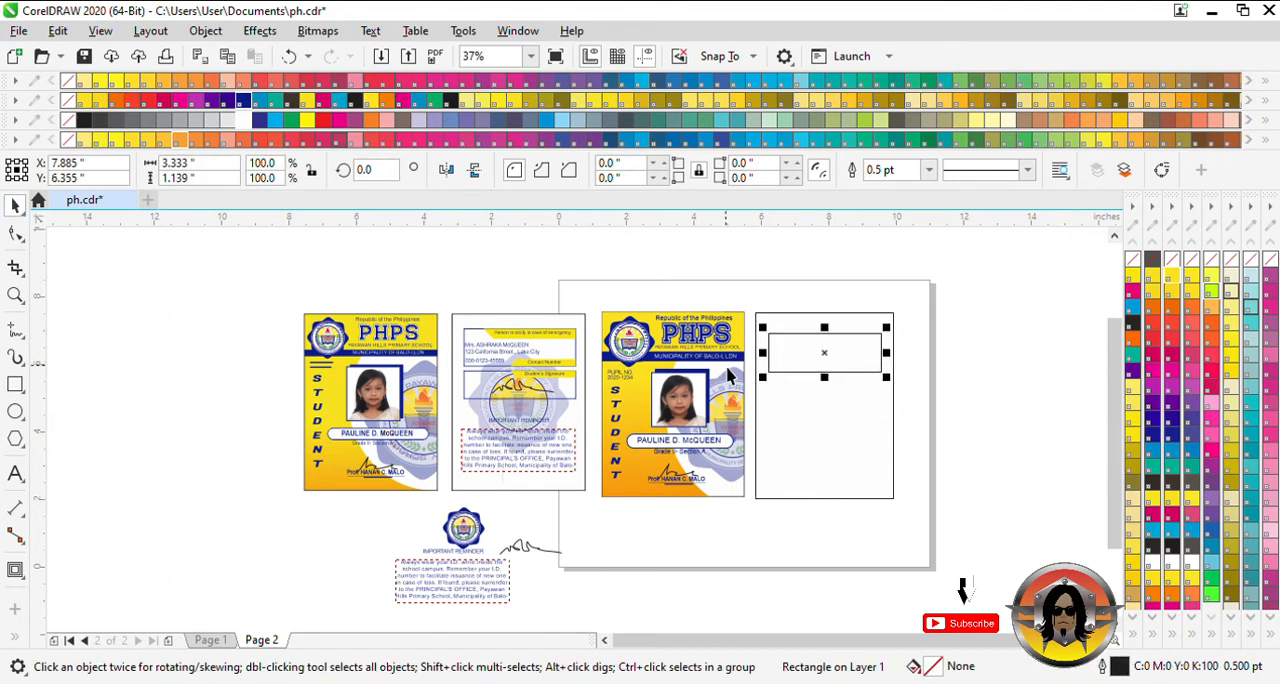
shift+click(824, 424)
key(c)
key(e)
- Raise the box near the back card's top edge and duplicate it directly below
click(969, 391)
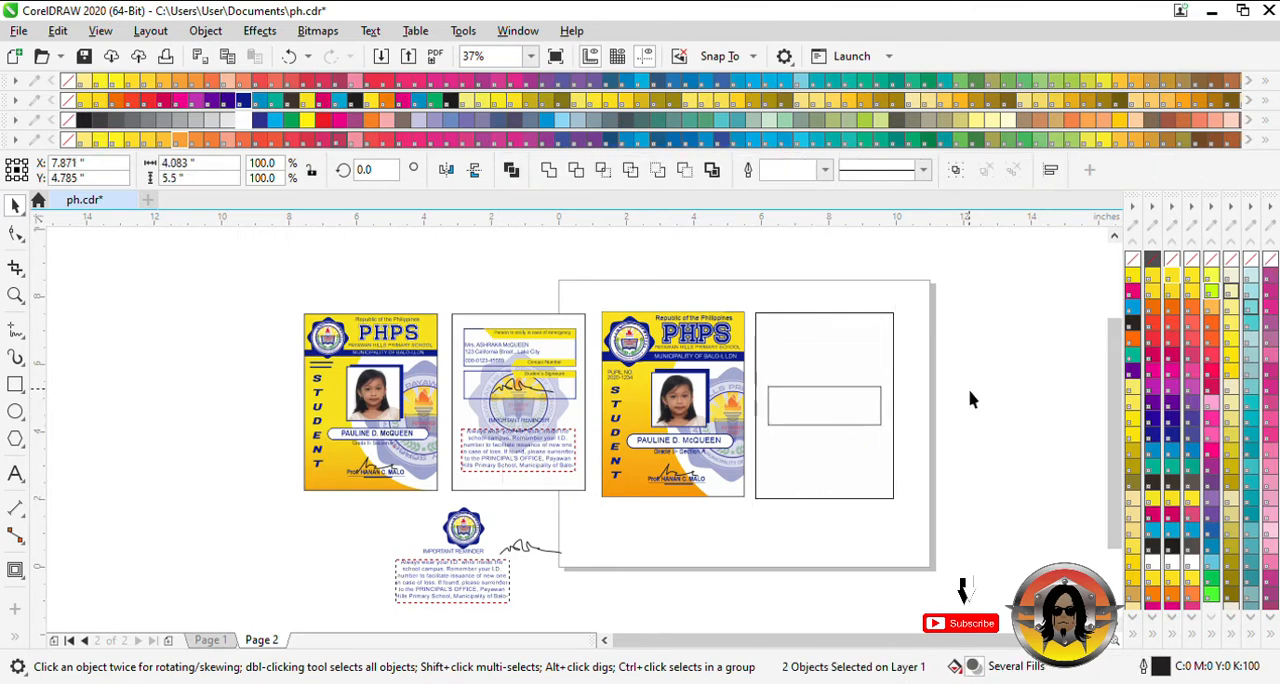
mouse_move(873, 402)
mouse_down()
mouse_move(874, 348)
mouse_move(857, 387)
mouse_move(860, 409)
mouse_move(873, 409)
mouse_up()
key(Escape)
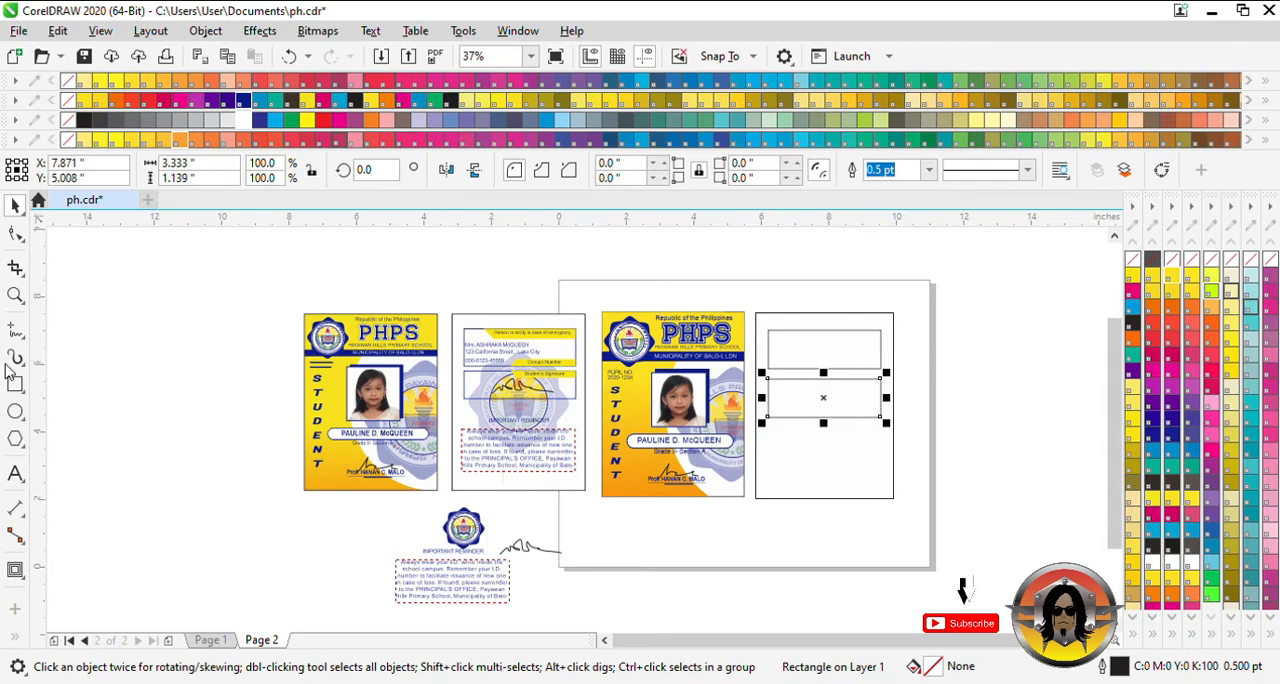
- Draw a slanted-end label tab about 2.41 by 0.27 inches with the Pen tool in the upper box's top-right corner
click(15, 295)
click(930, 511)
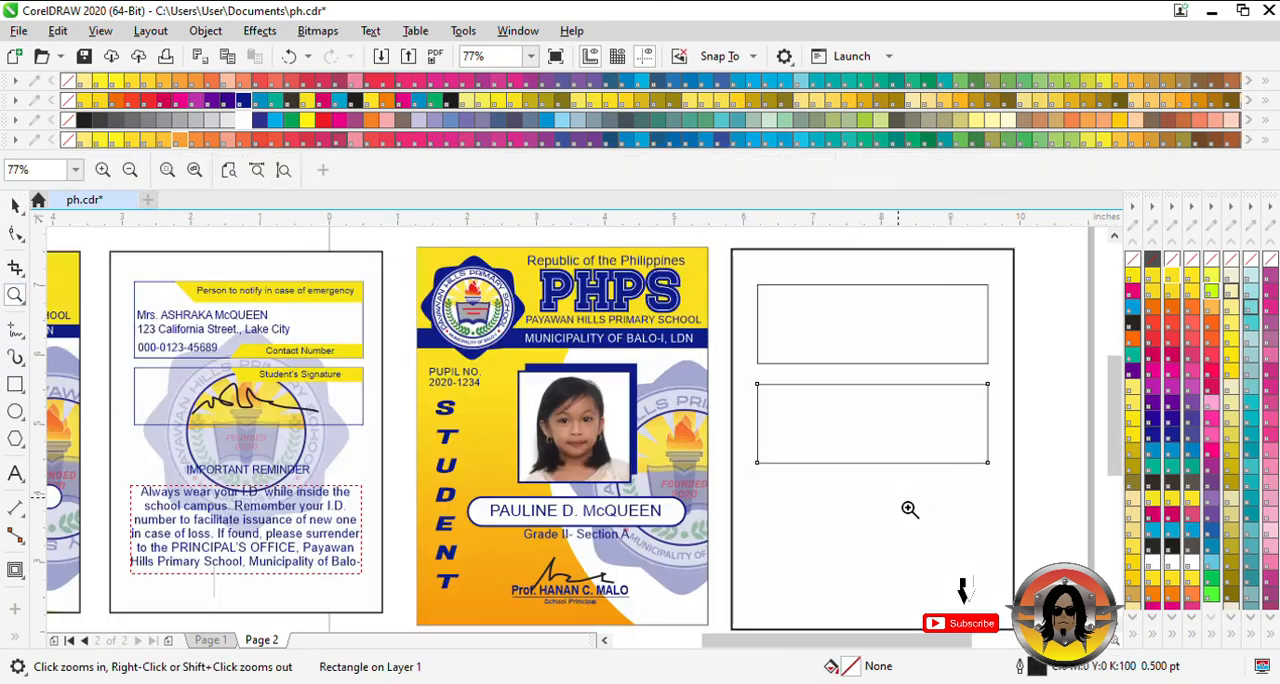
click(15, 387)
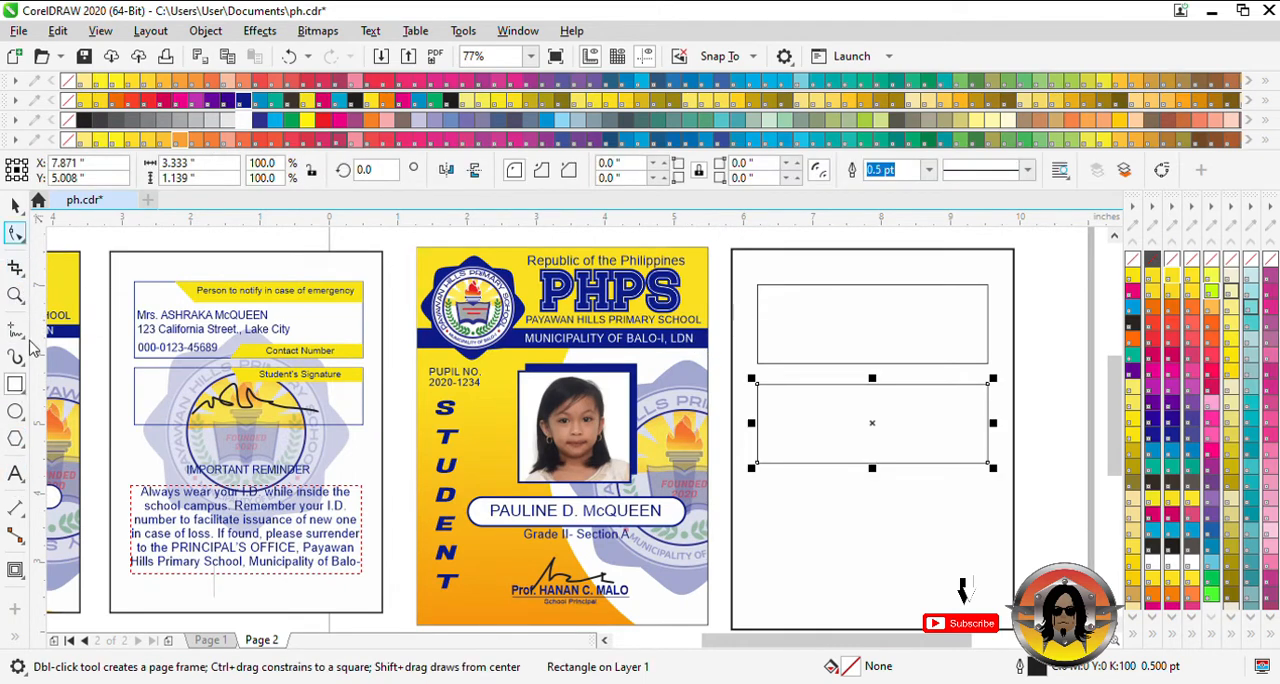
click(820, 285)
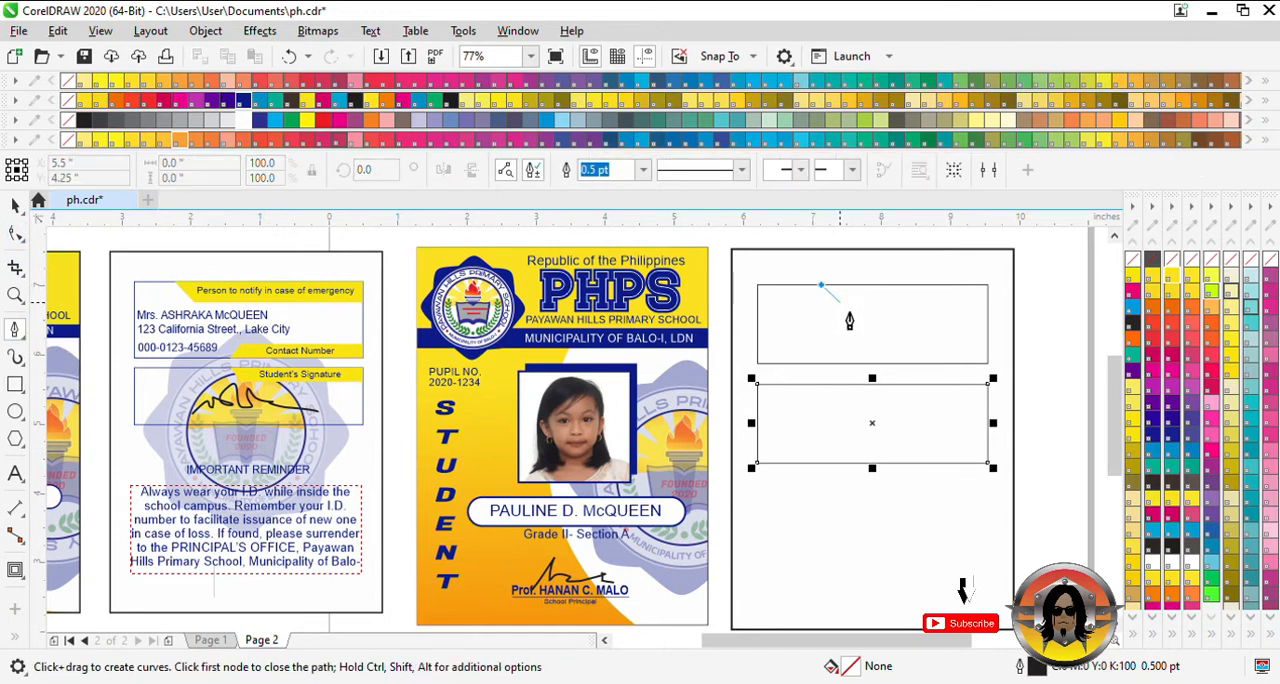
click(839, 304)
click(990, 312)
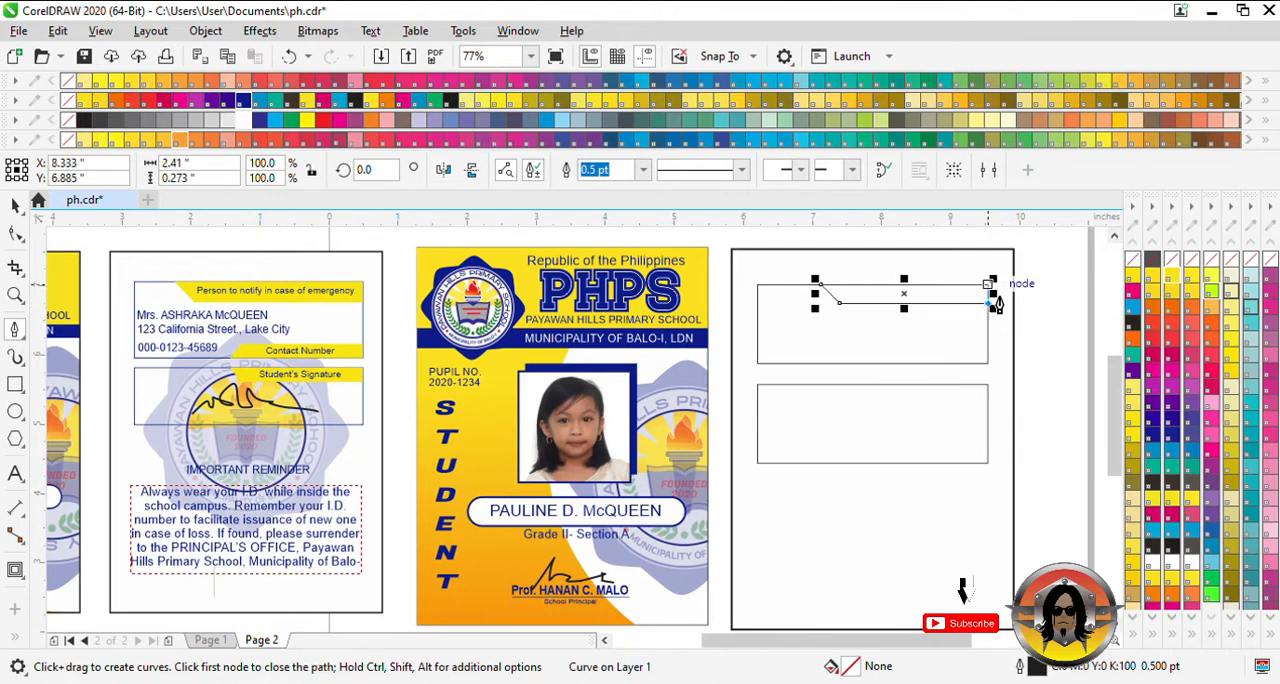
key(space)
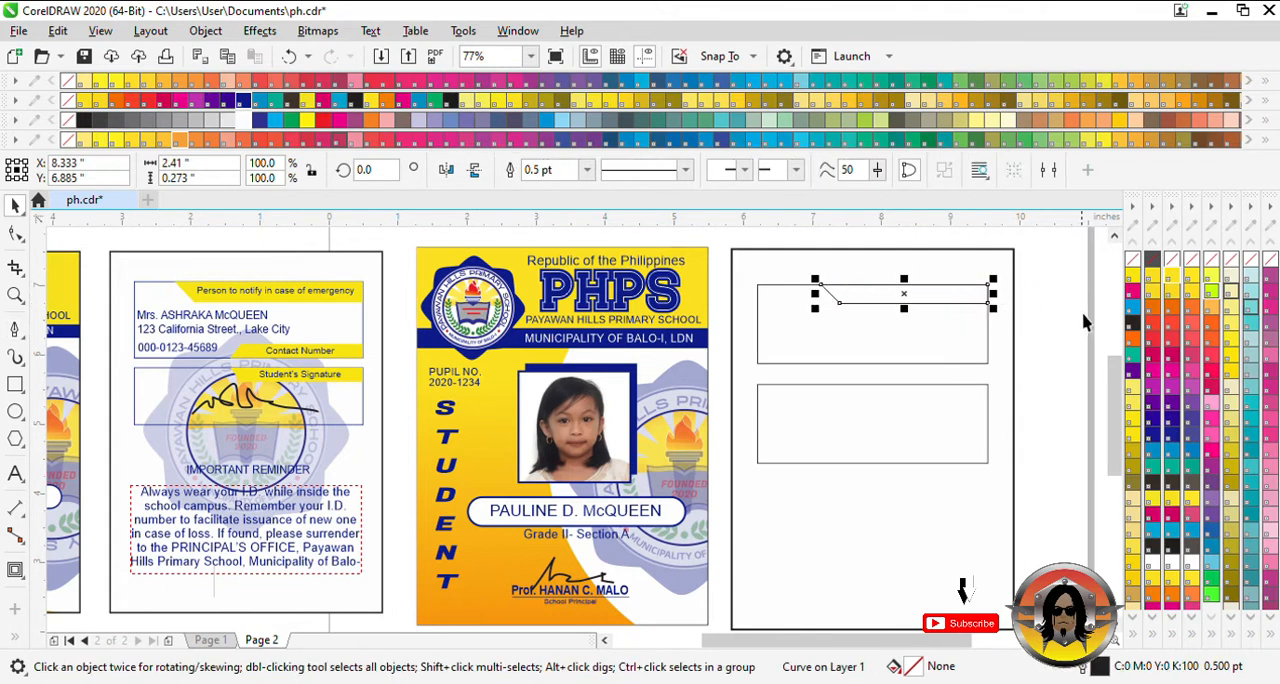
- Fill the label tab with PANTONE Yellow and remove its outline
click(516, 101)
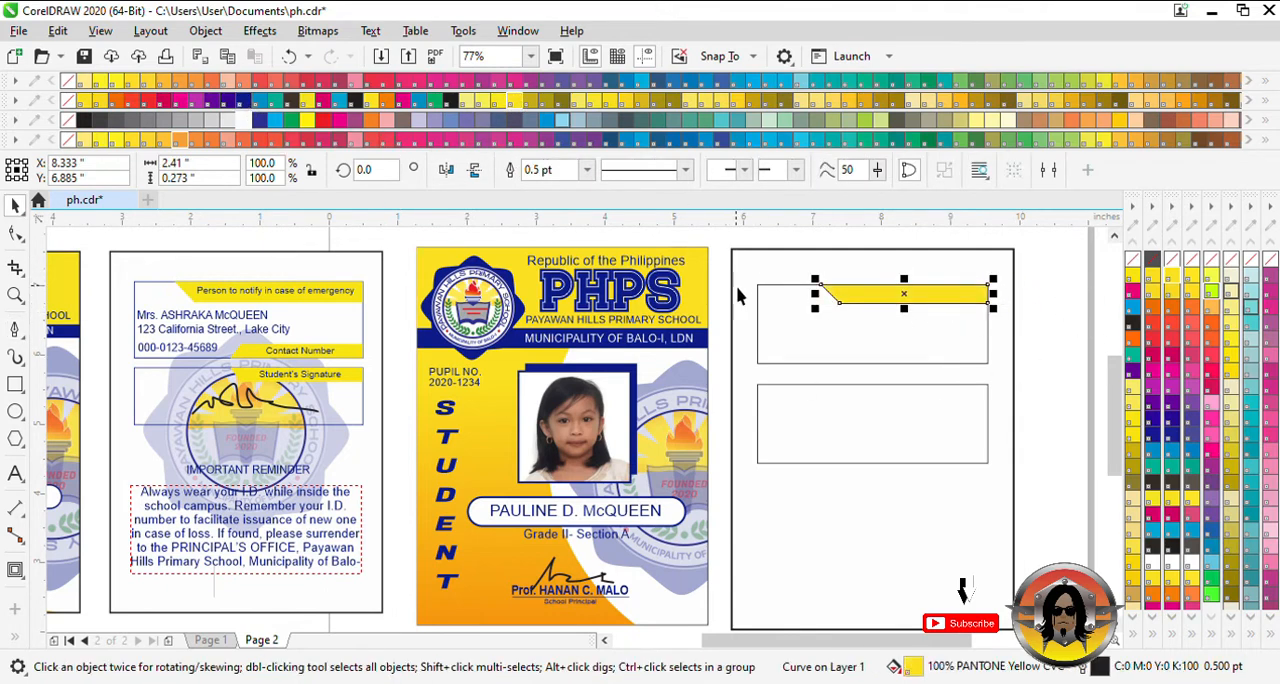
right_click(1132, 260)
click(955, 320)
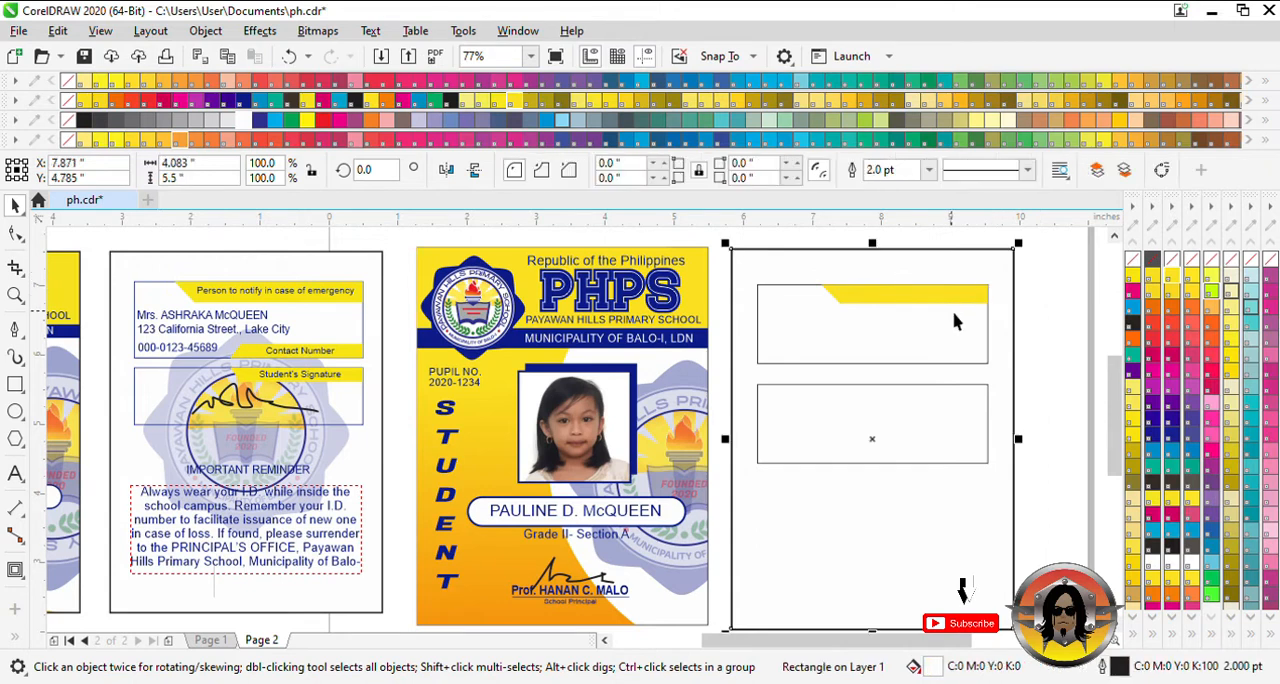
- Color the outline of the back card's upper box dark blue
click(1037, 294)
click(828, 285)
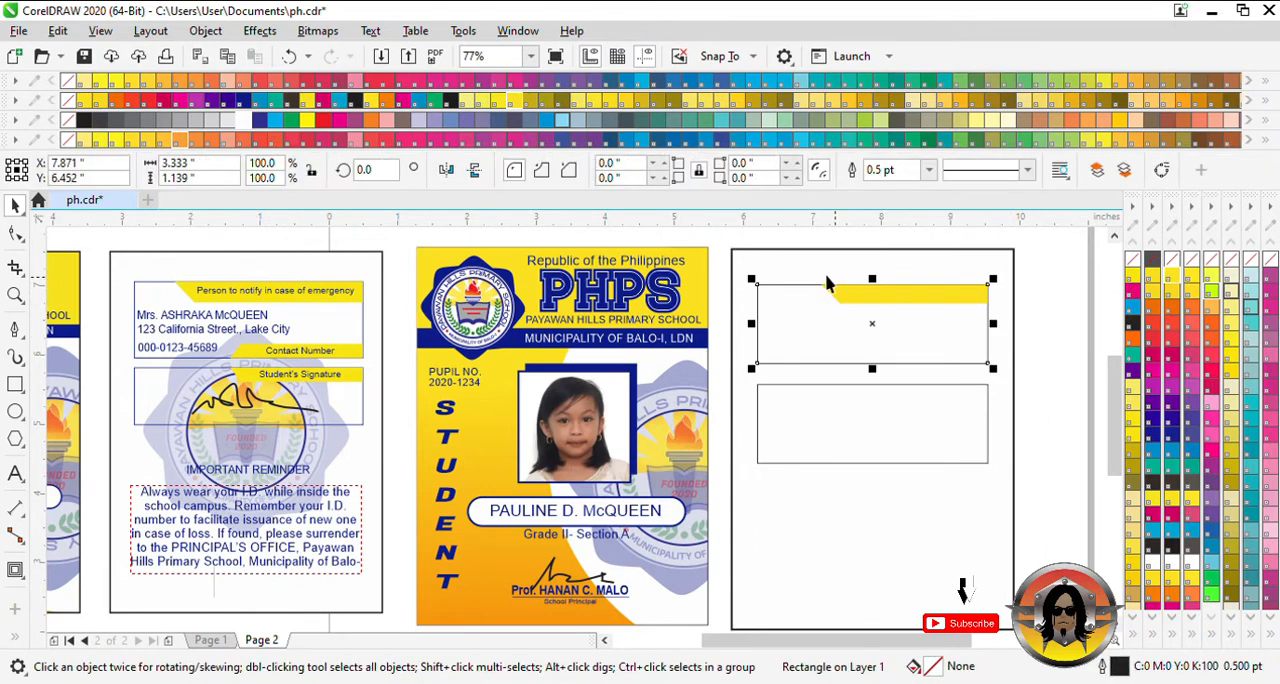
right_click(268, 118)
click(1029, 314)
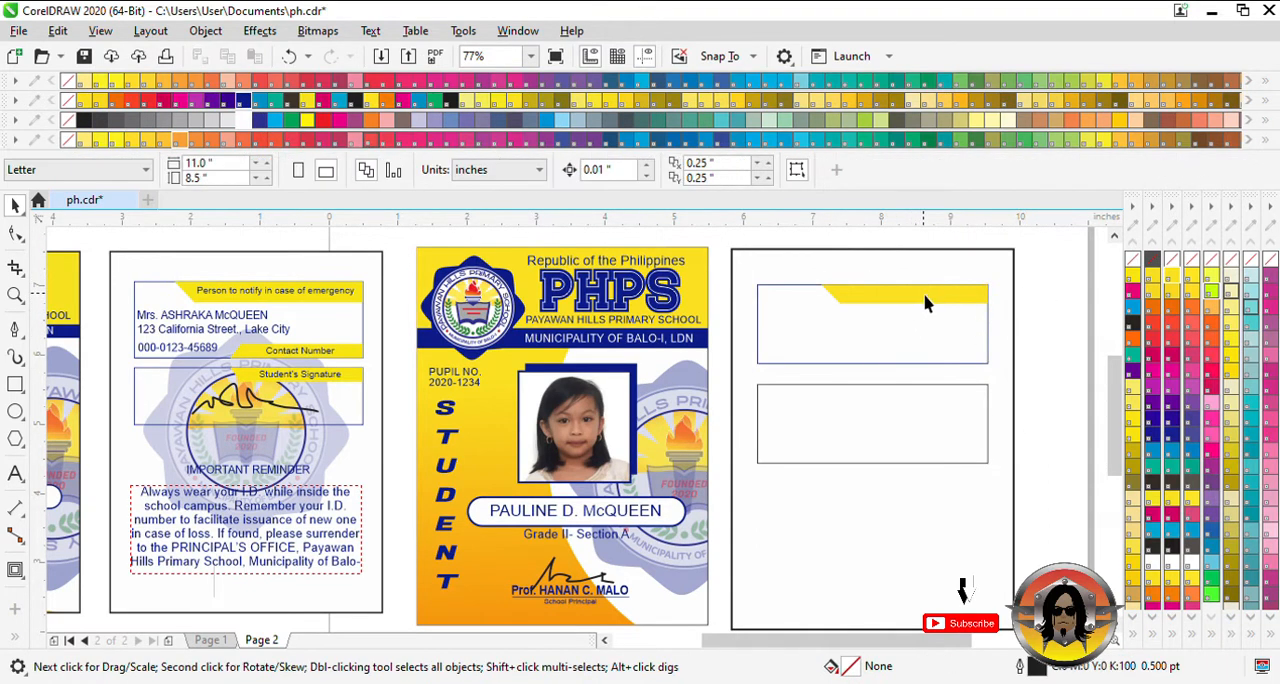
- Copy the yellow tab to the upper box's bottom-right corner, flipped vertically and scaled to about 1.56 by 0.18 inches
click(925, 298)
drag(905, 280, 919, 346)
right_click(914, 329)
click(922, 328)
drag(818, 369, 852, 369)
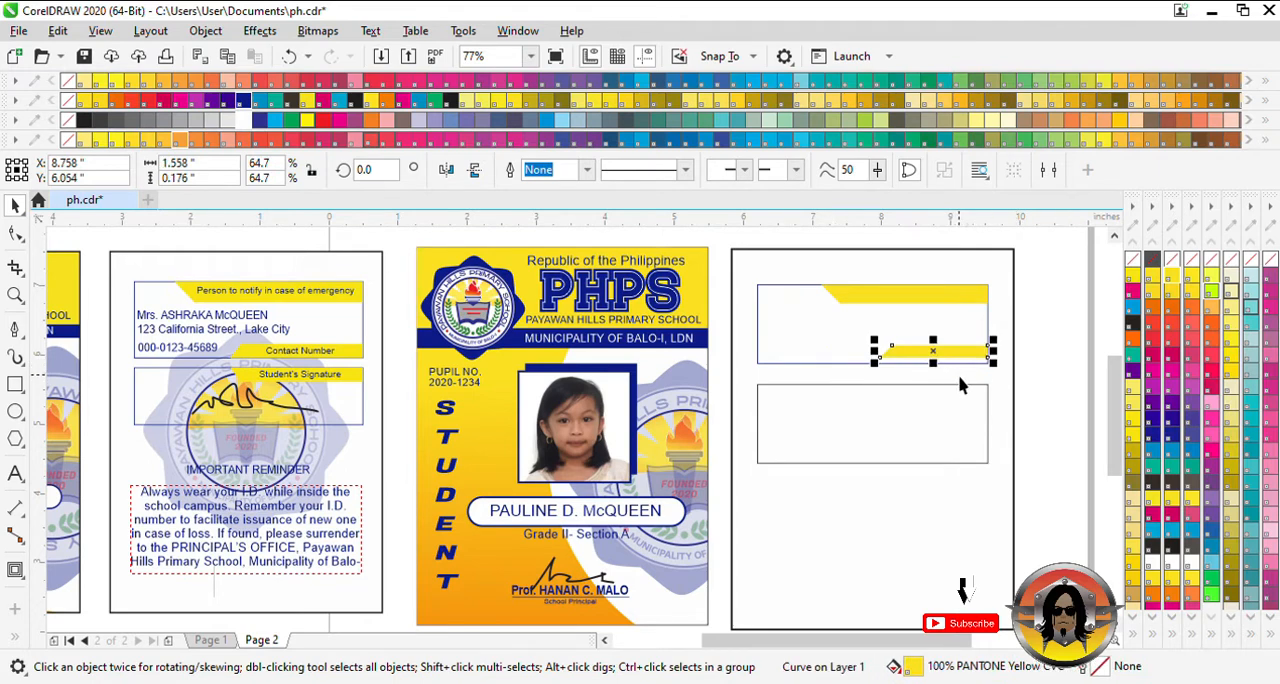
key(Left)
key(Left)
key(Down)
key(Down)
key(Down)
key(Down)
key(Down)
key(Down)
key(Down)
- Stretch the lower yellow tab leftward to about 1.77 inches wide
scroll(965, 378, up, 1)
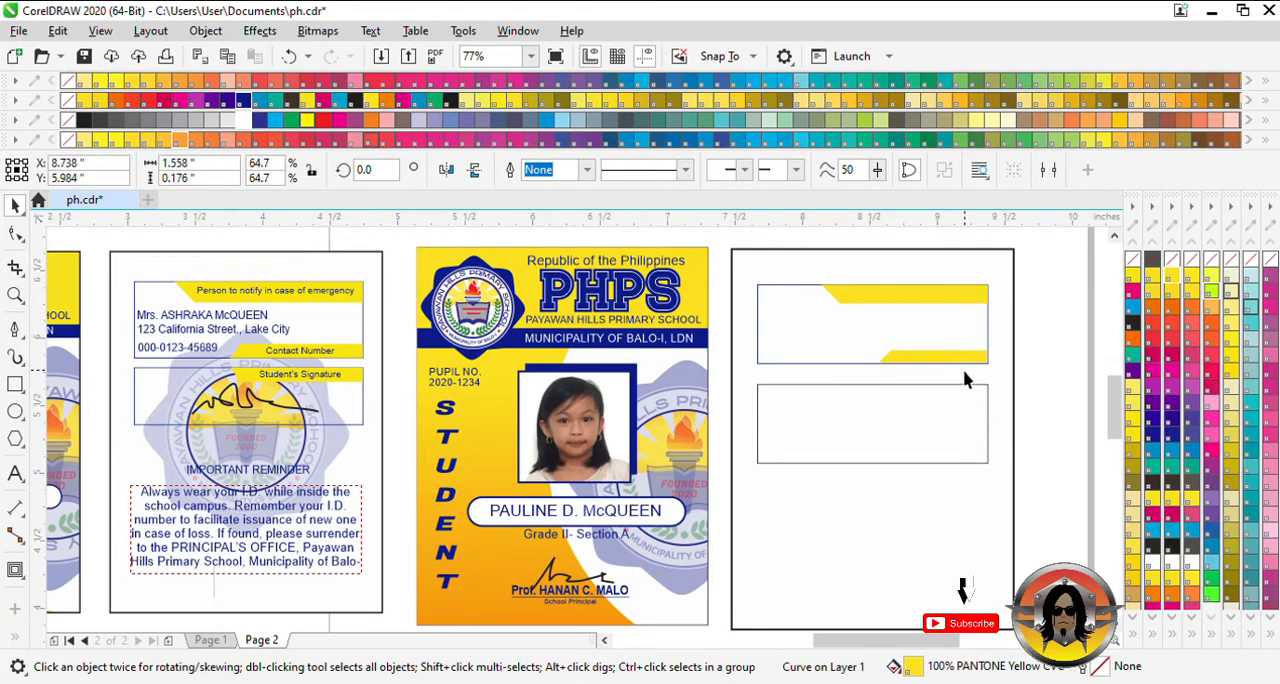
scroll(965, 378, up, 3)
drag(791, 353, 763, 352)
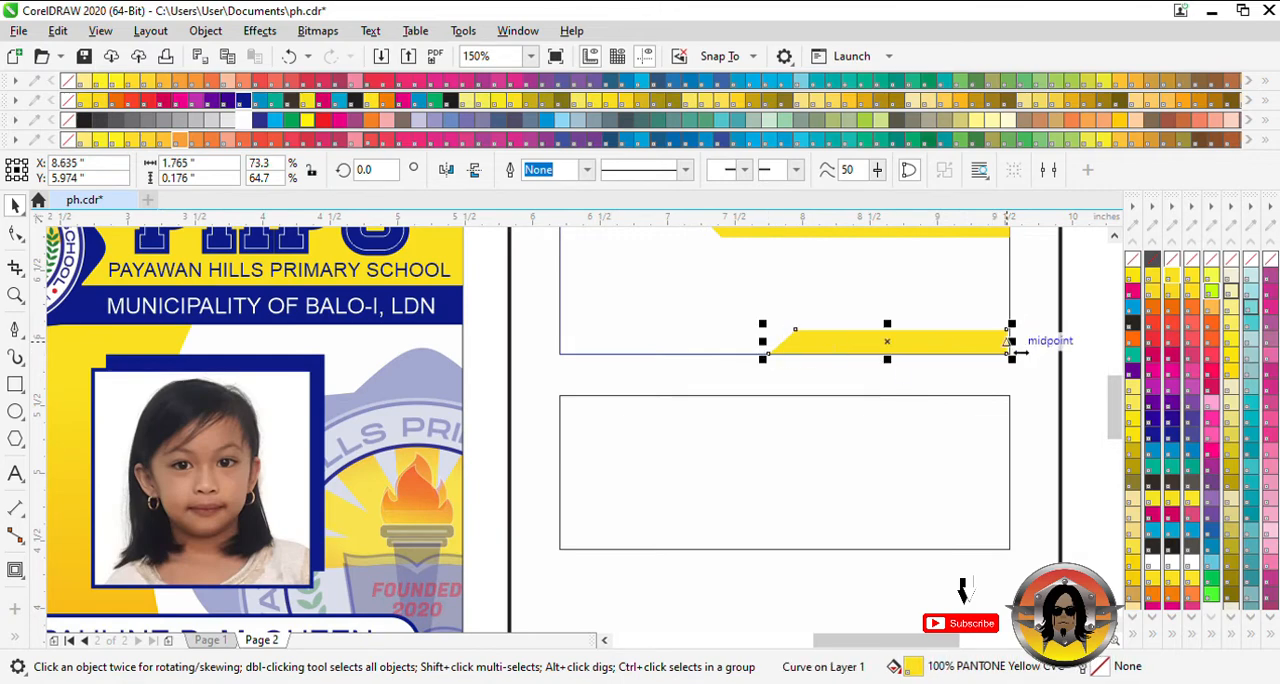
- Nudge the upper box's lower yellow tab horizontally so it lines up with the box's right edge
key(Right)
key(Right)
click(1040, 358)
click(972, 350)
key(Left)
click(1040, 342)
scroll(872, 393, down, 4)
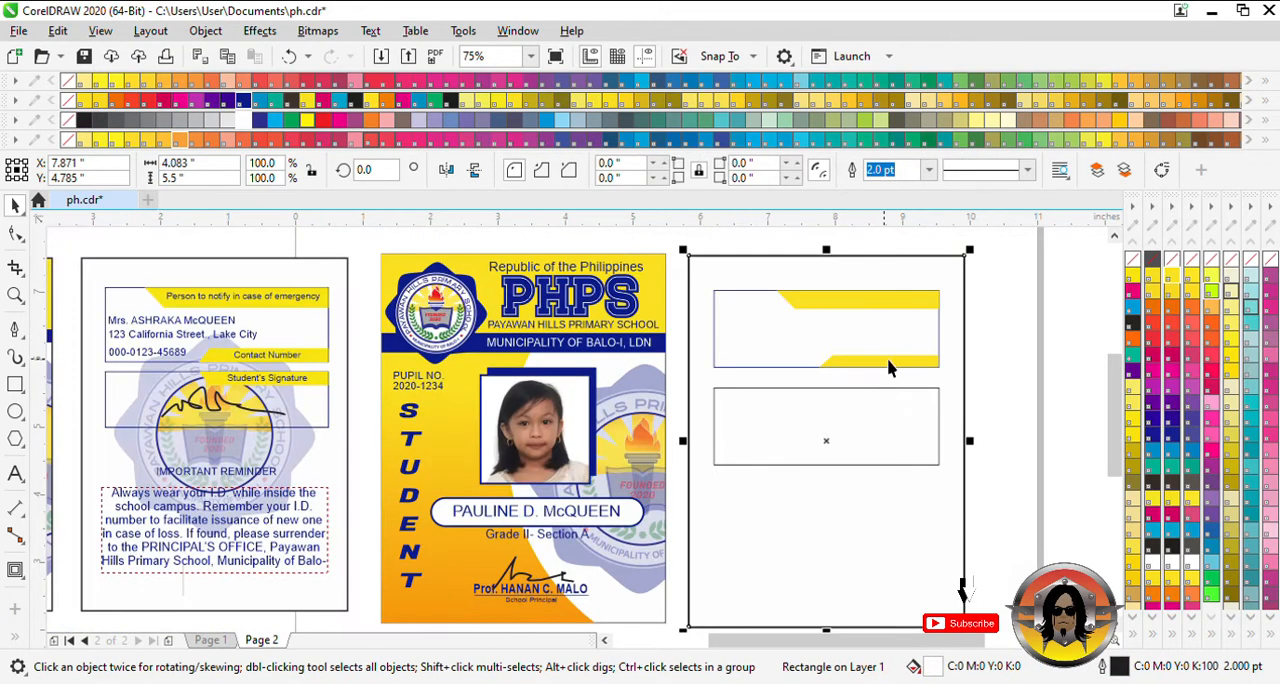
- Copy the lower yellow tab, flipped vertically, to the top-right corner of the back card's lower box
click(888, 368)
scroll(888, 368, up, 3)
drag(887, 358, 883, 446)
right_click(889, 411)
click(886, 415)
scroll(800, 393, down, 3)
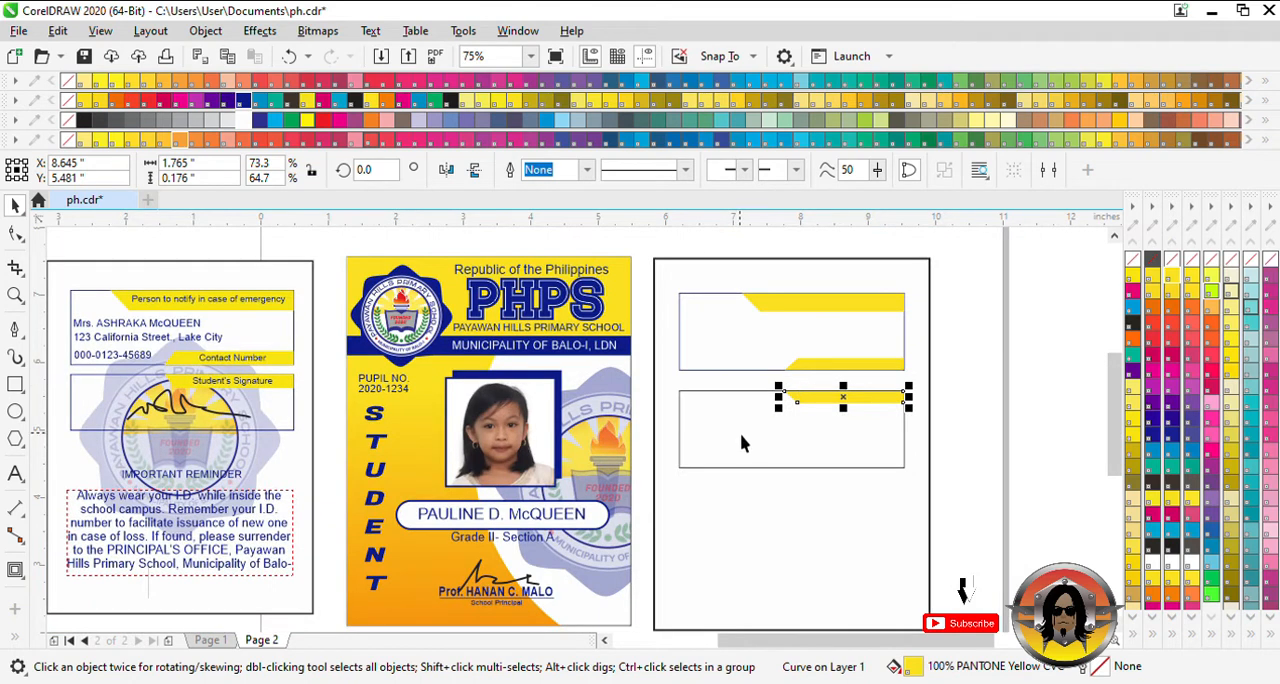
- Add an Arial text line reading "Person to notify in case of emergency" above the back card's upper box
click(792, 336)
click(15, 473)
click(686, 284)
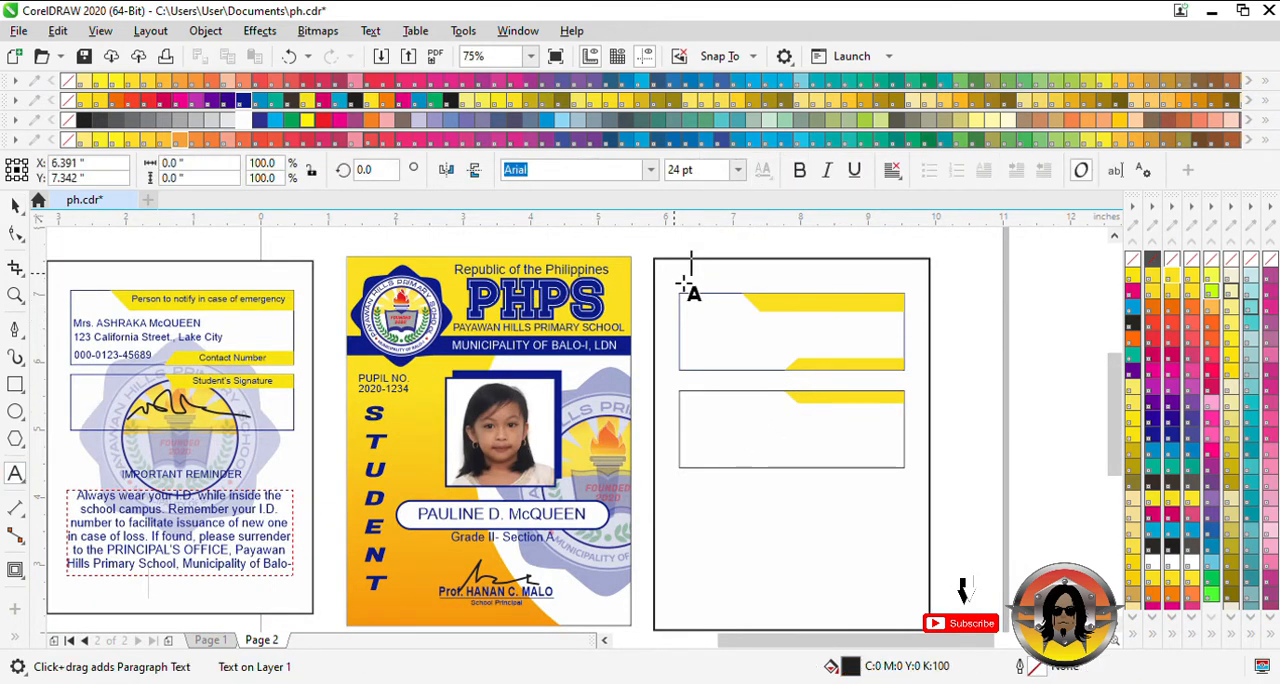
text(Person to notify in case of emergency)
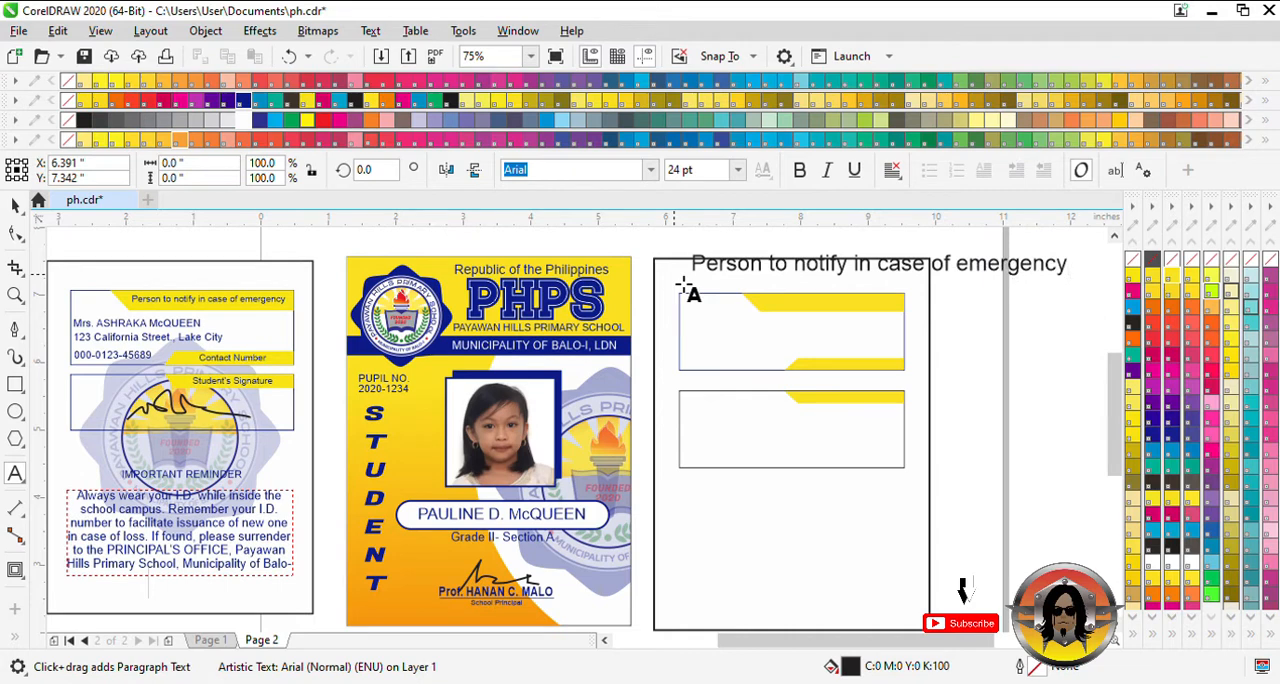
key(ctrl+space)
- Shrink the emergency caption to about 8.8 pt, color it PANTONE Reflex Blue and place it on the upper yellow tab
drag(1068, 278, 858, 304)
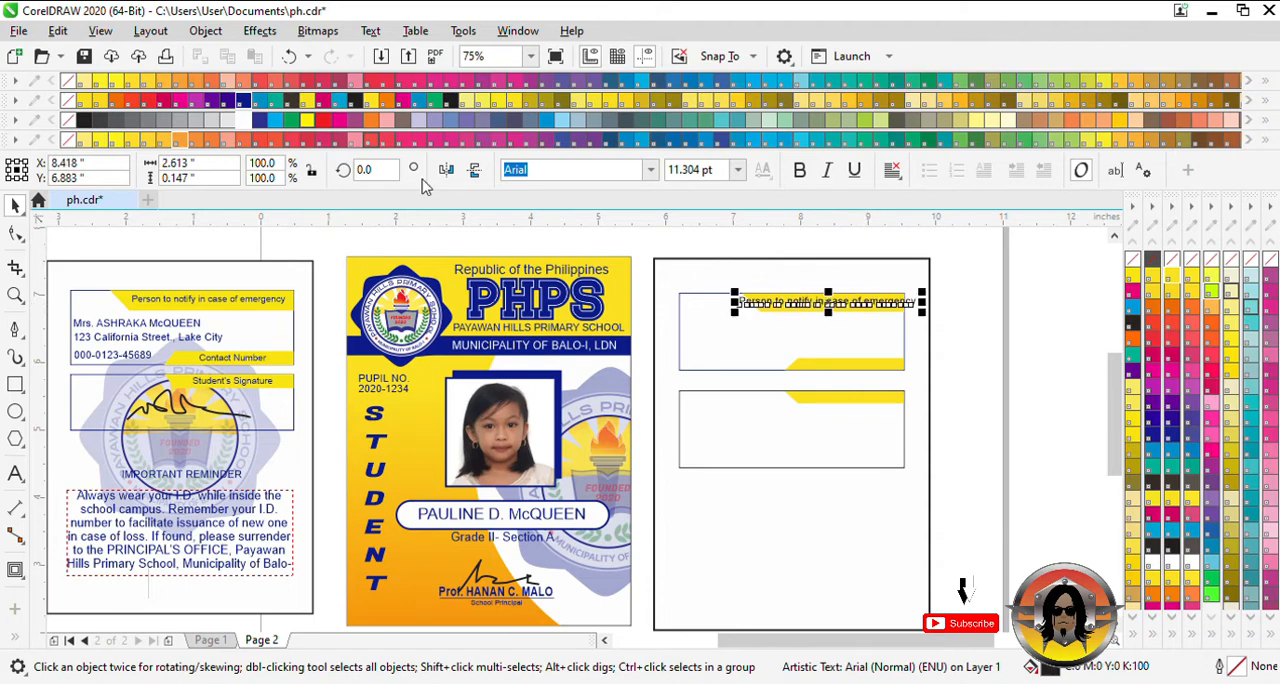
scroll(866, 297, up, 2)
drag(966, 317, 971, 333)
drag(839, 301, 883, 306)
scroll(674, 337, down, 2)
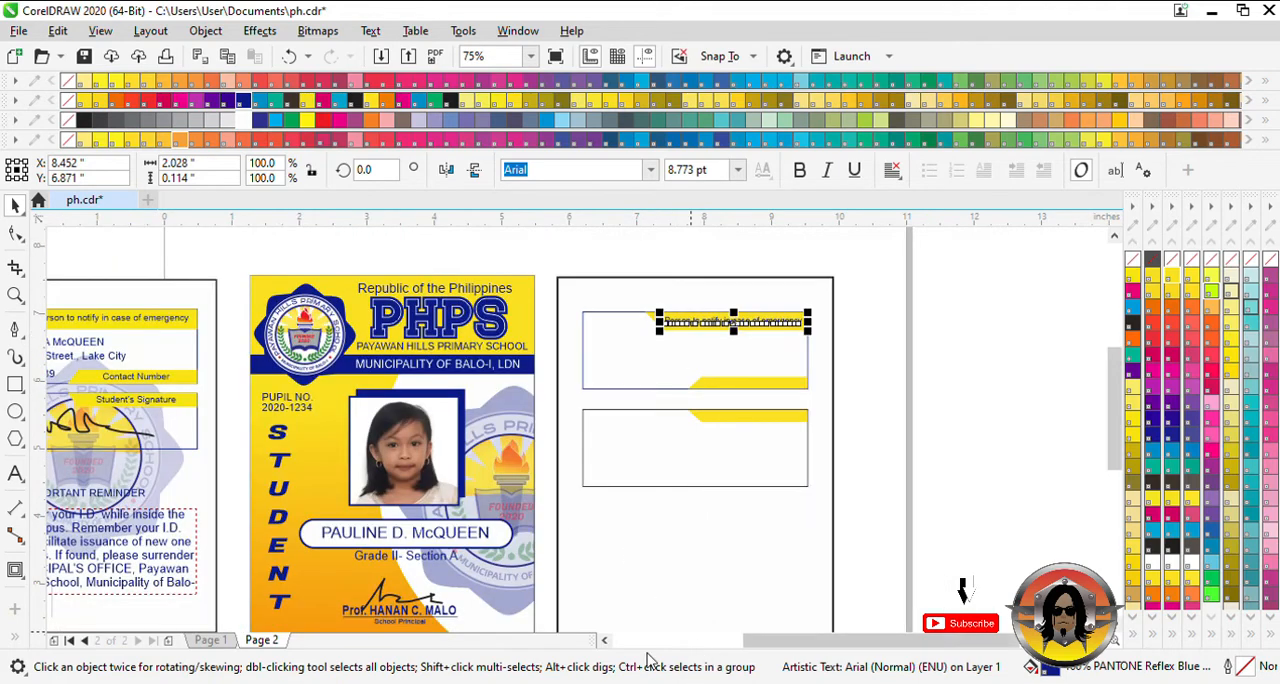
click(605, 641)
click(816, 291)
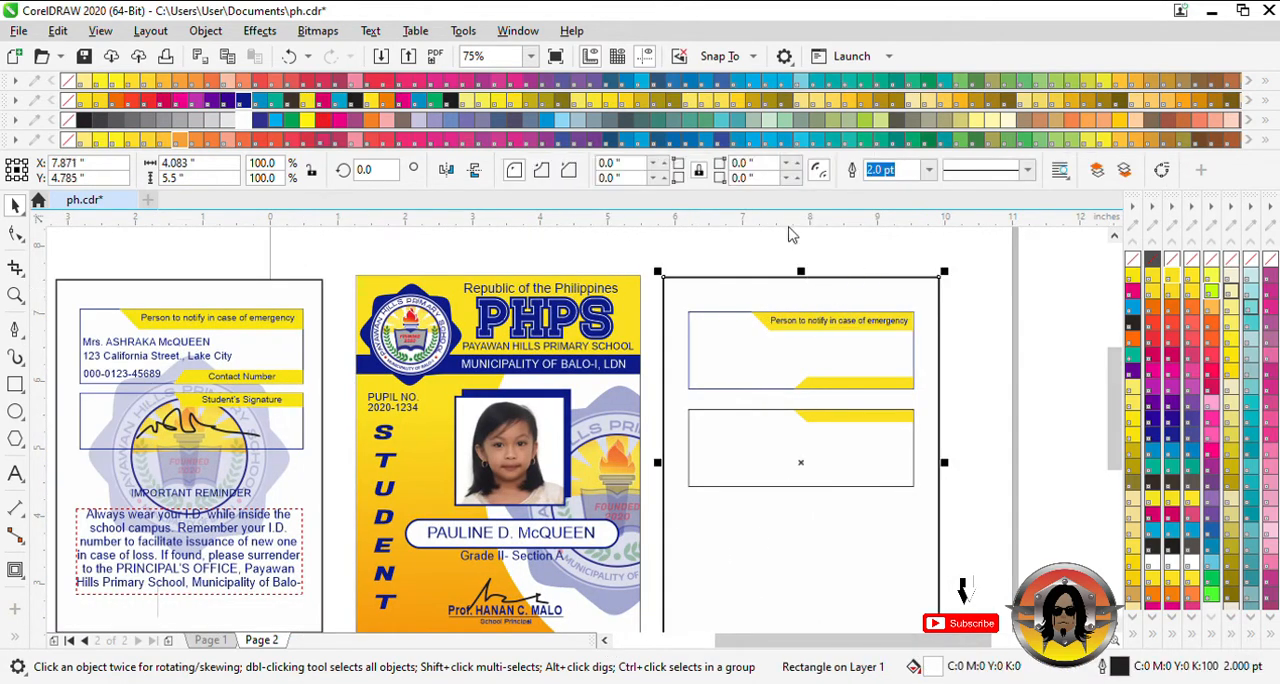
click(794, 262)
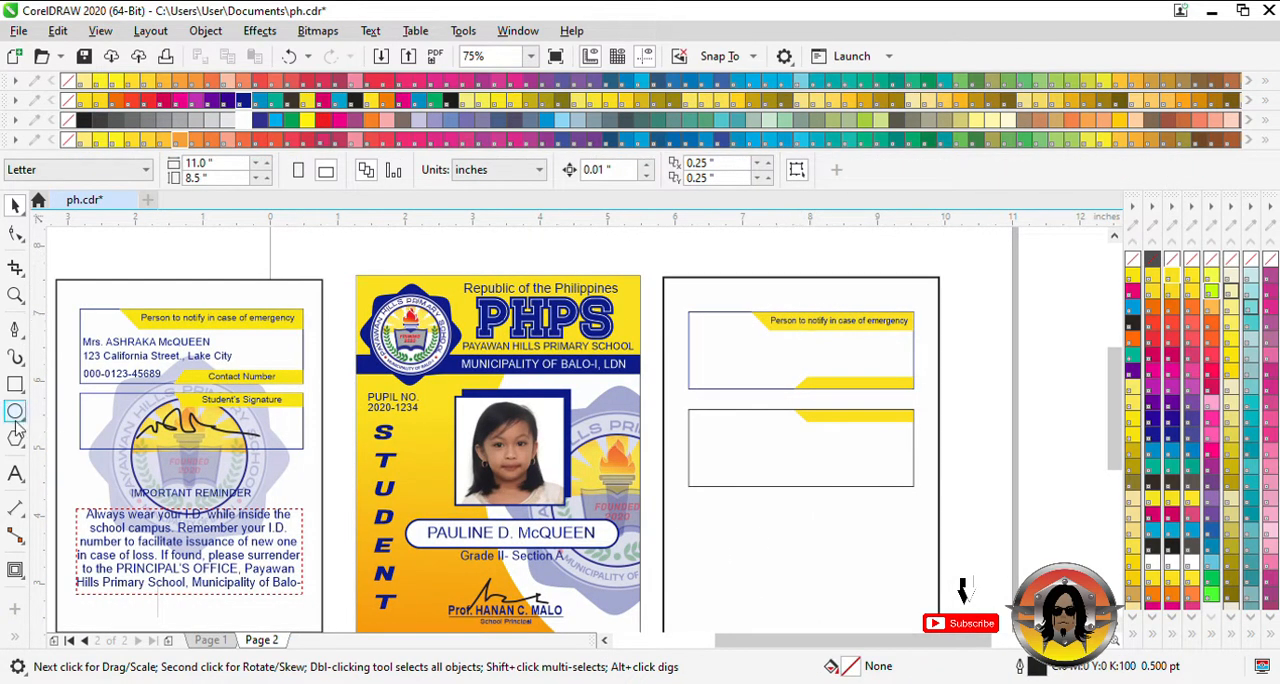
- Add an Arial text line with the emergency contact's title and full name in the back card's upper box
click(15, 474)
click(712, 348)
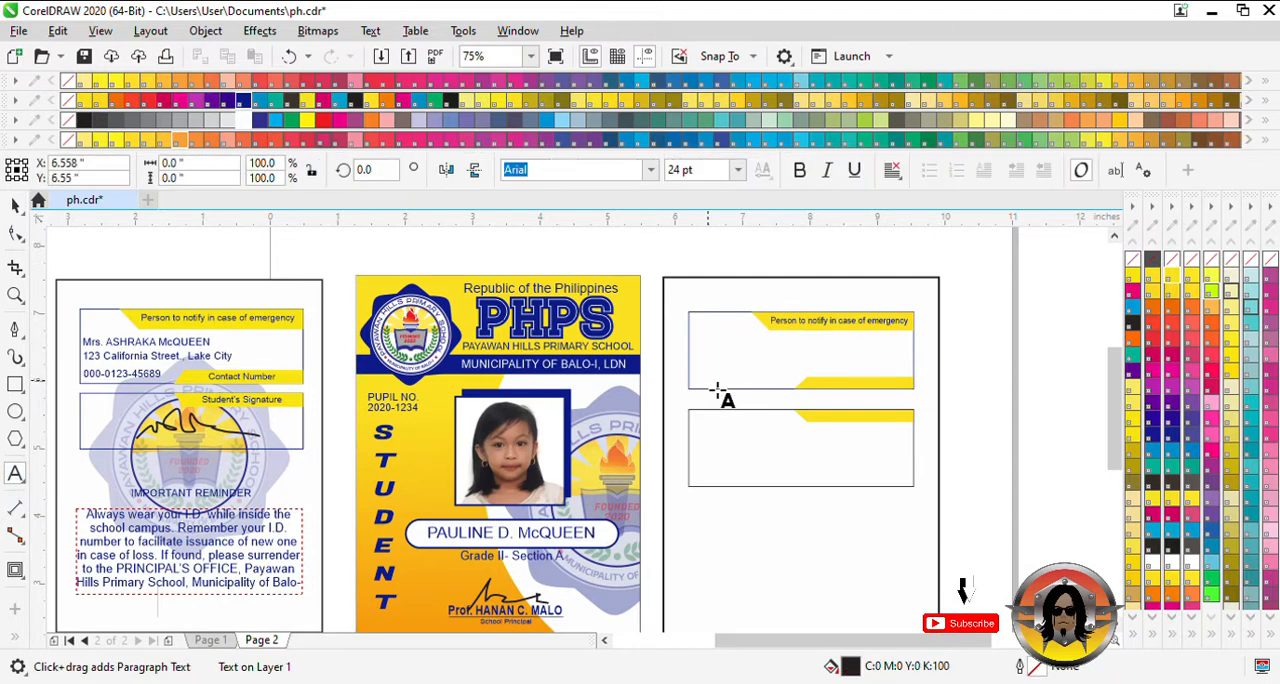
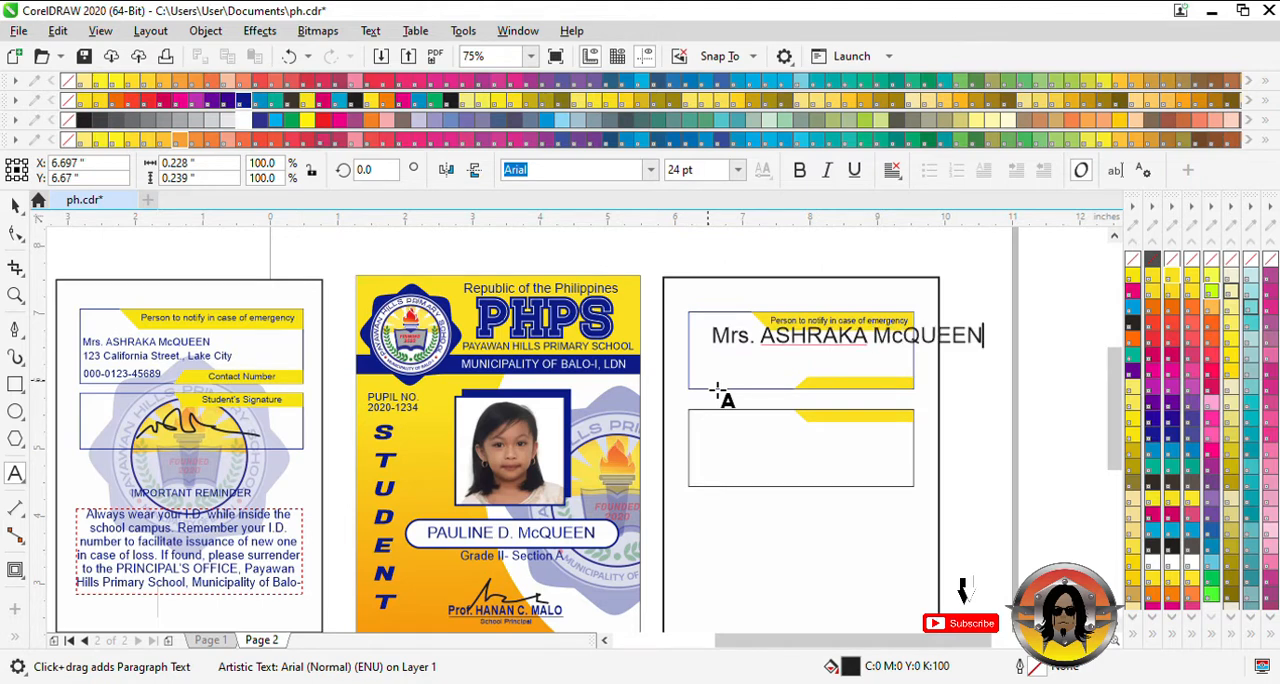
- Shrink the contact's name to about 13.4 pt, color it PANTONE Reflex Blue and align it near the upper box's left edge
click(15, 205)
drag(931, 343, 912, 369)
drag(969, 378, 928, 376)
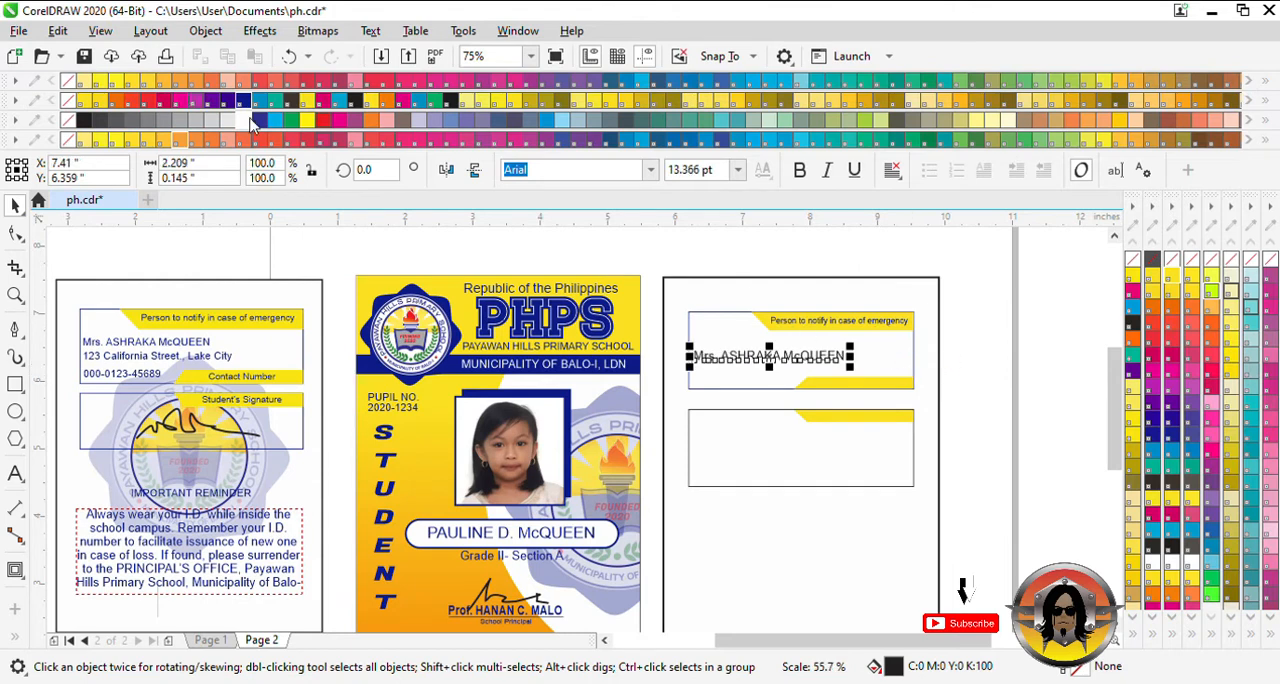
drag(814, 364, 751, 359)
click(978, 358)
- Duplicate the name line directly below itself and replace the copy's text with the contact's street address and city
right_click(751, 359)
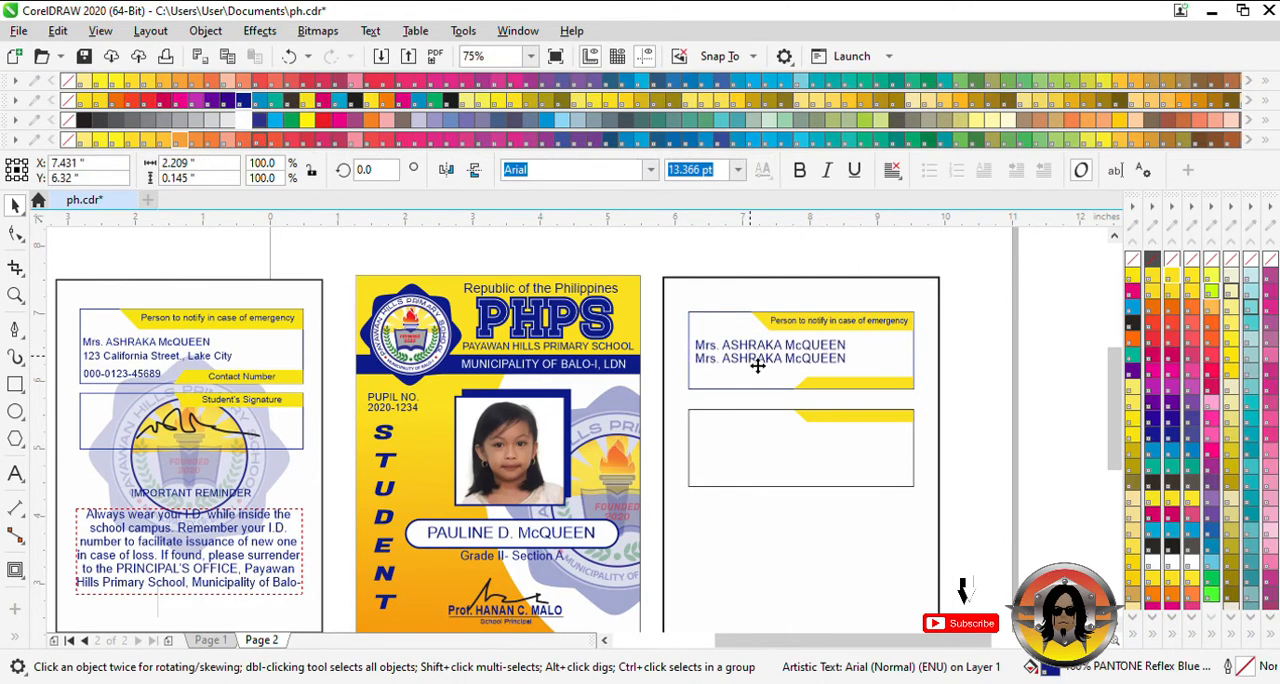
double_click(755, 360)
key(ctrl+a)
text(12)
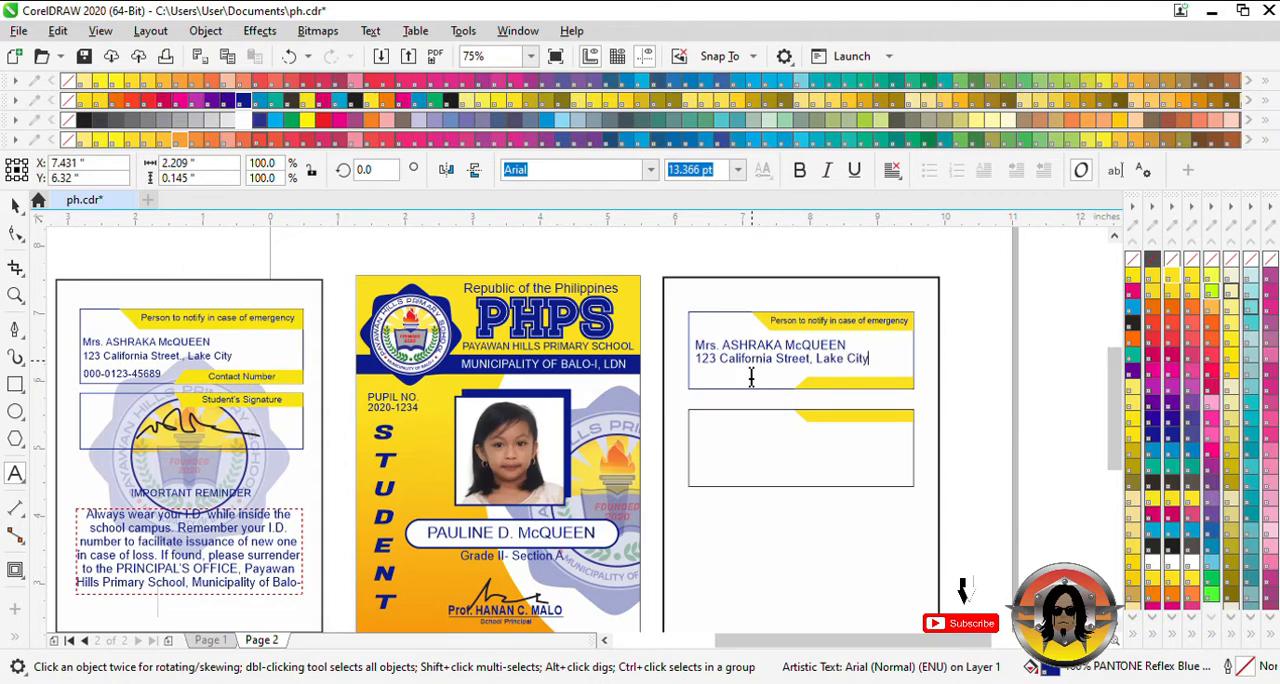
click(15, 205)
click(941, 364)
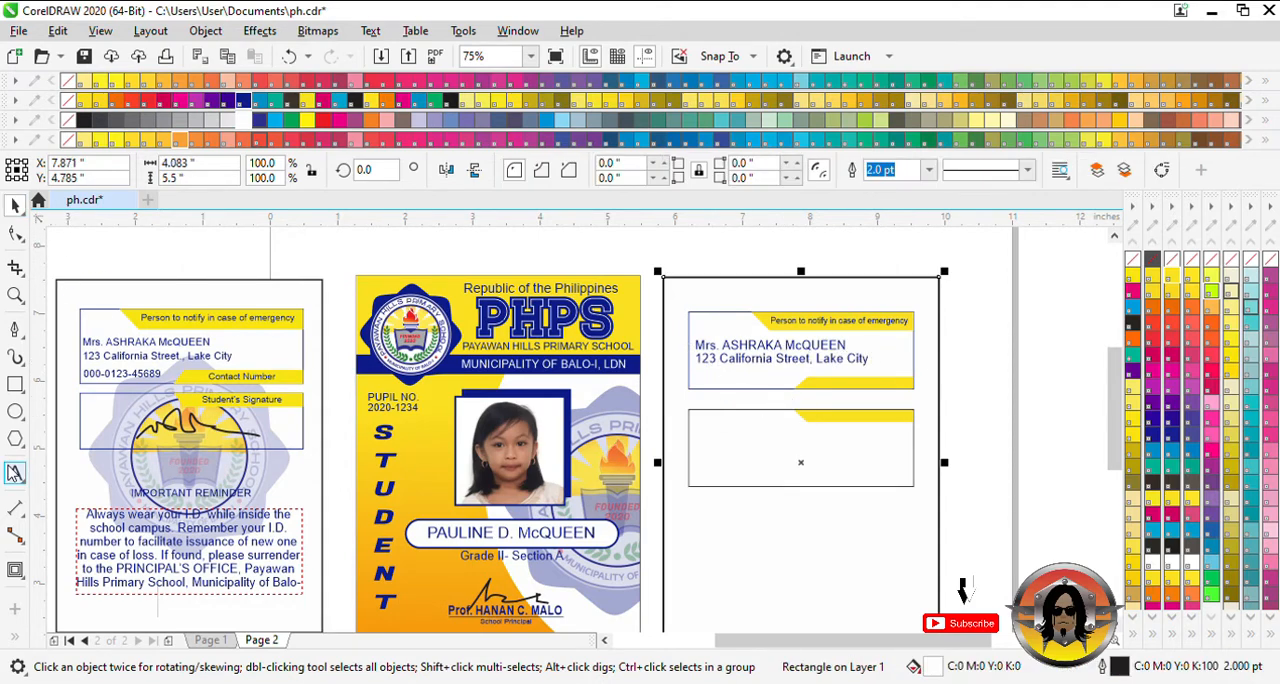
- Add an Arial text line reading "Contact number" at the upper box's lower yellow tab
click(15, 473)
click(818, 383)
scroll(828, 393, up, 2)
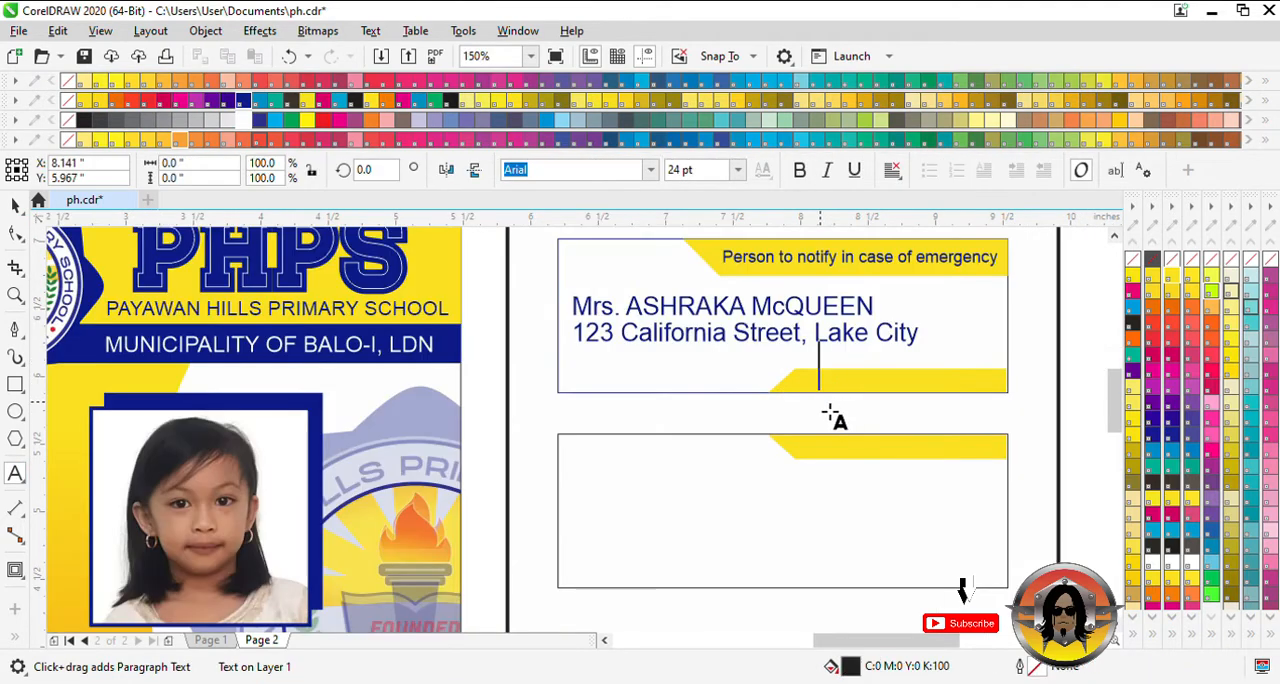
text(con)
key(BackSpace)
key(BackSpace)
key(BackSpace)
text(Con)
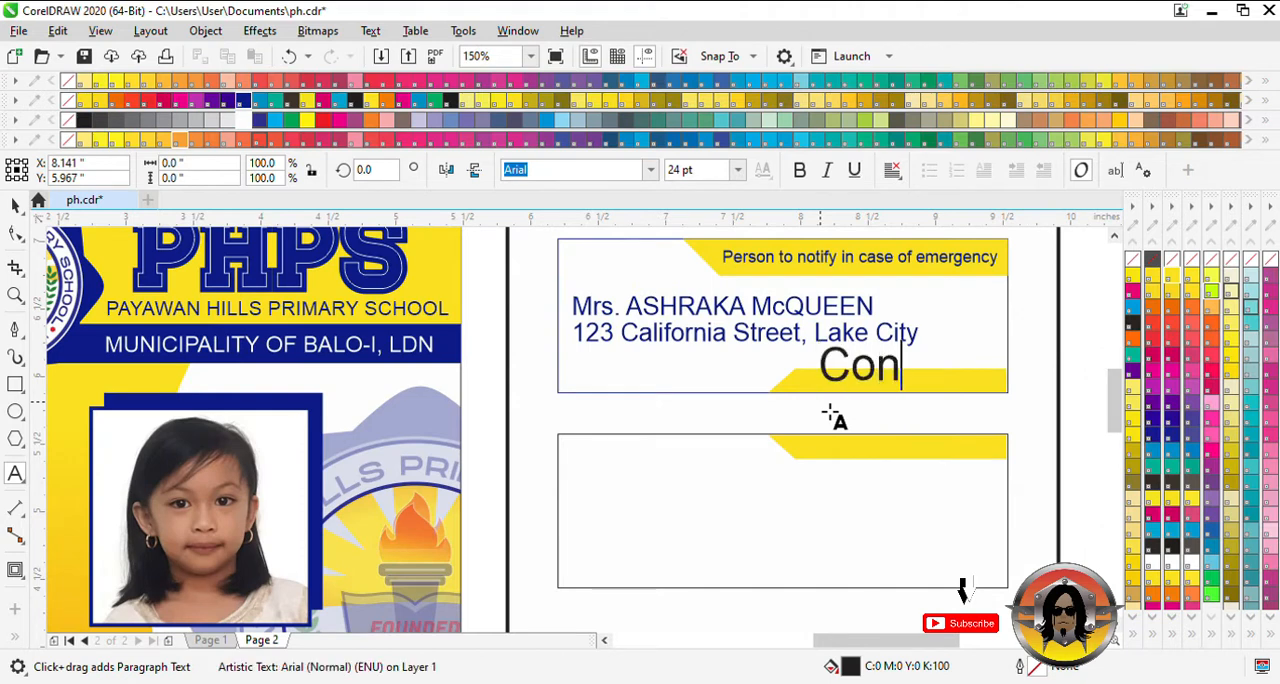
text(tact number)
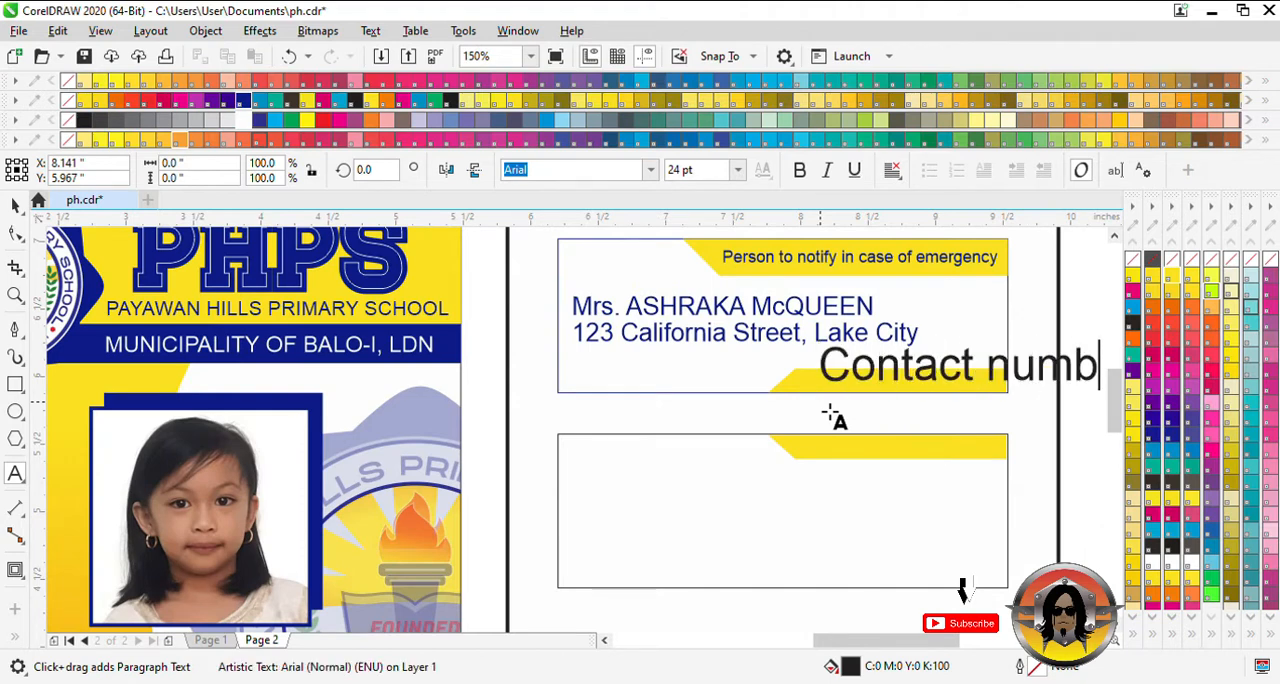
- Shrink the "Contact number" caption to fit inside the lower yellow tab, color it dark blue and center it there
click(15, 204)
drag(945, 370, 892, 388)
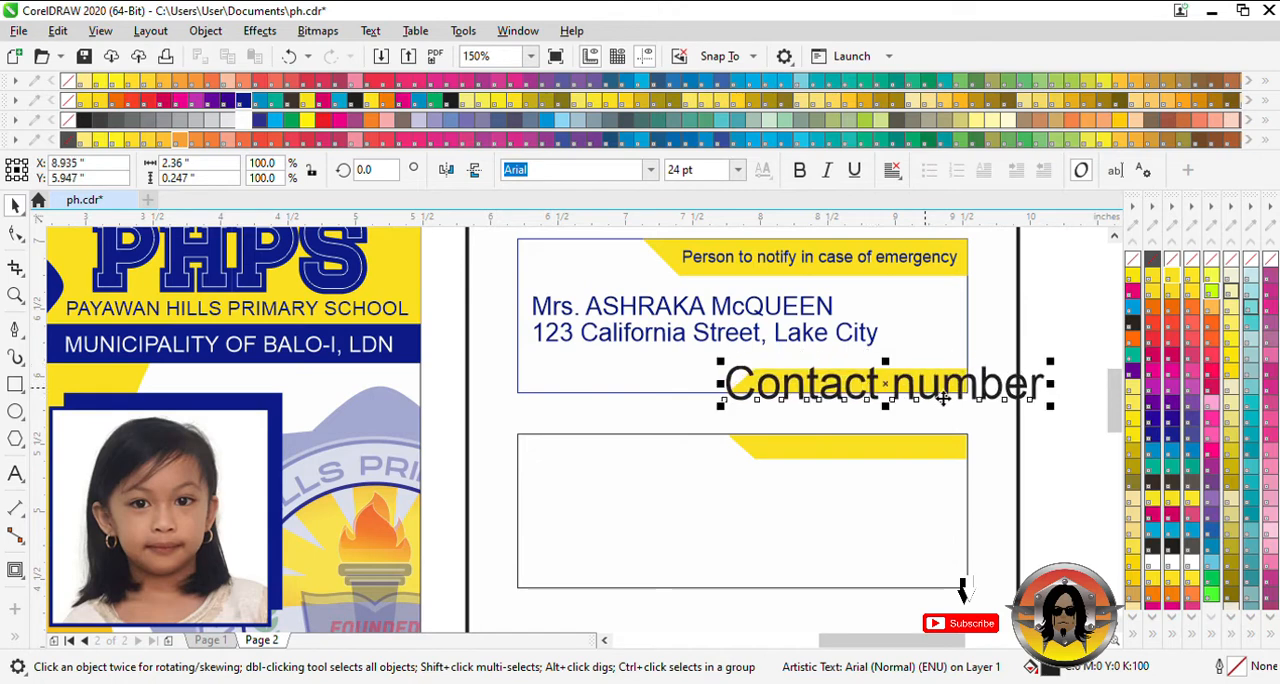
drag(1060, 414, 907, 393)
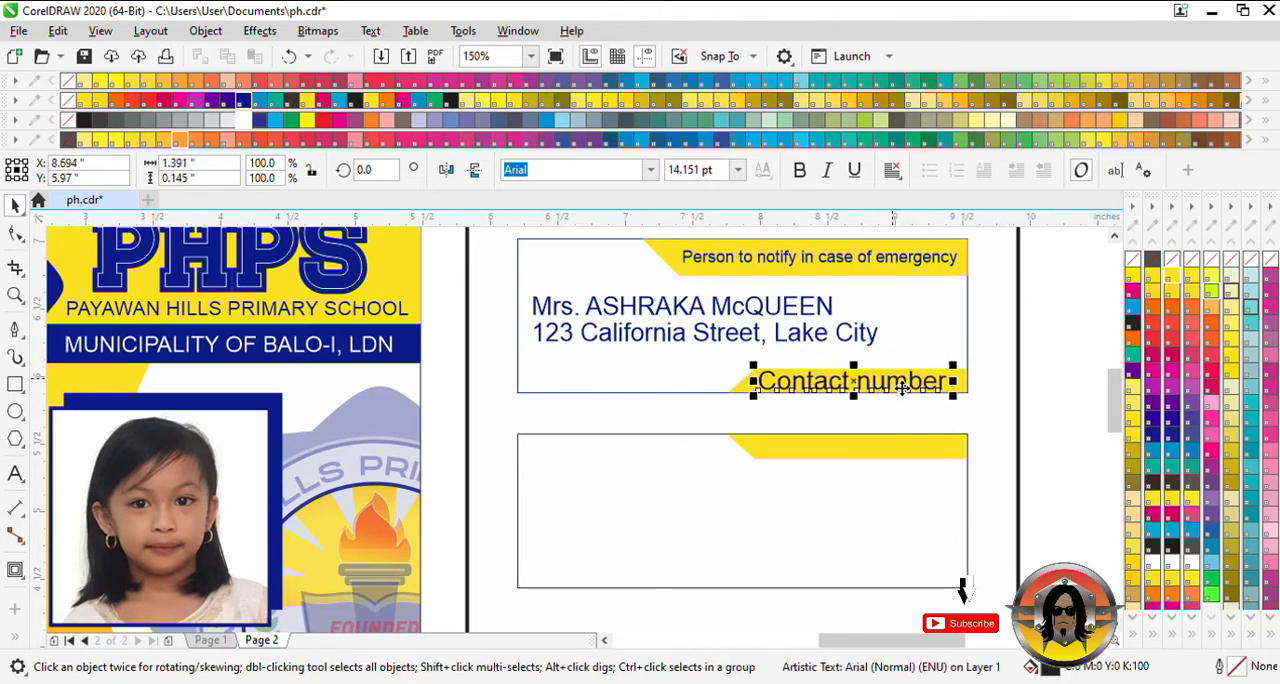
drag(953, 367, 960, 378)
key(ctrl+z)
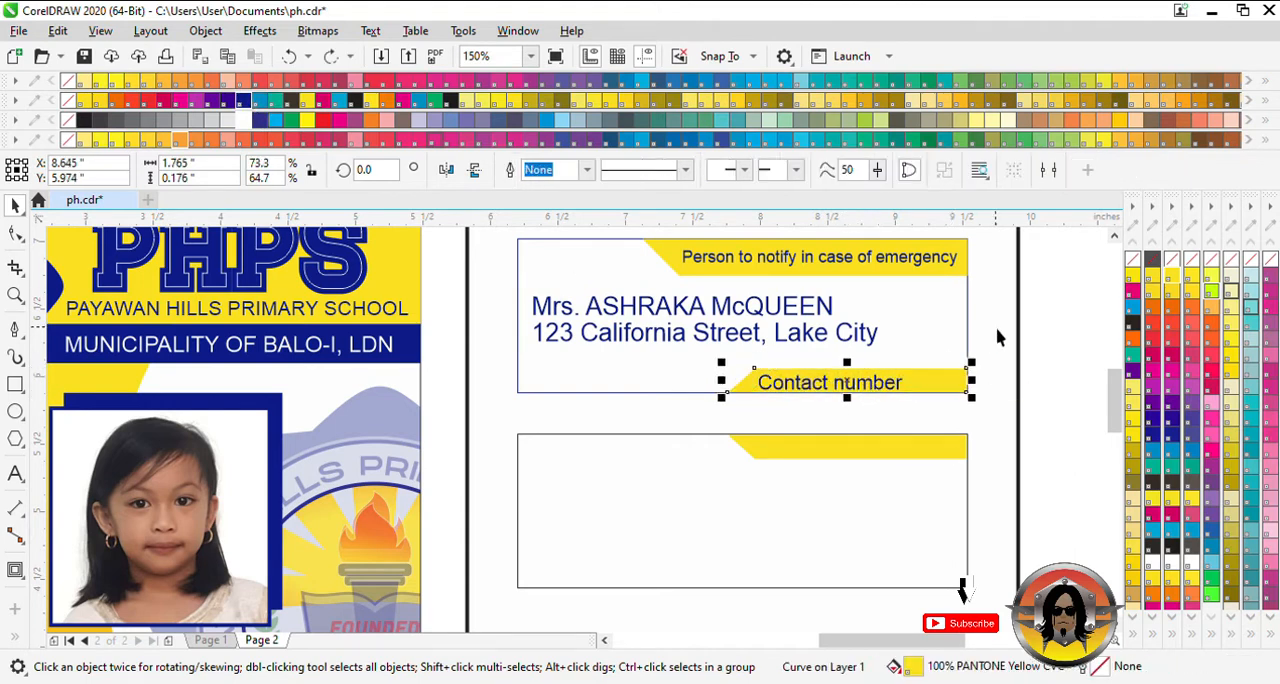
click(997, 330)
click(838, 388)
drag(842, 387, 867, 382)
- Nudge the contact's address and name lines slightly downward to even out their spacing in the upper box
click(753, 342)
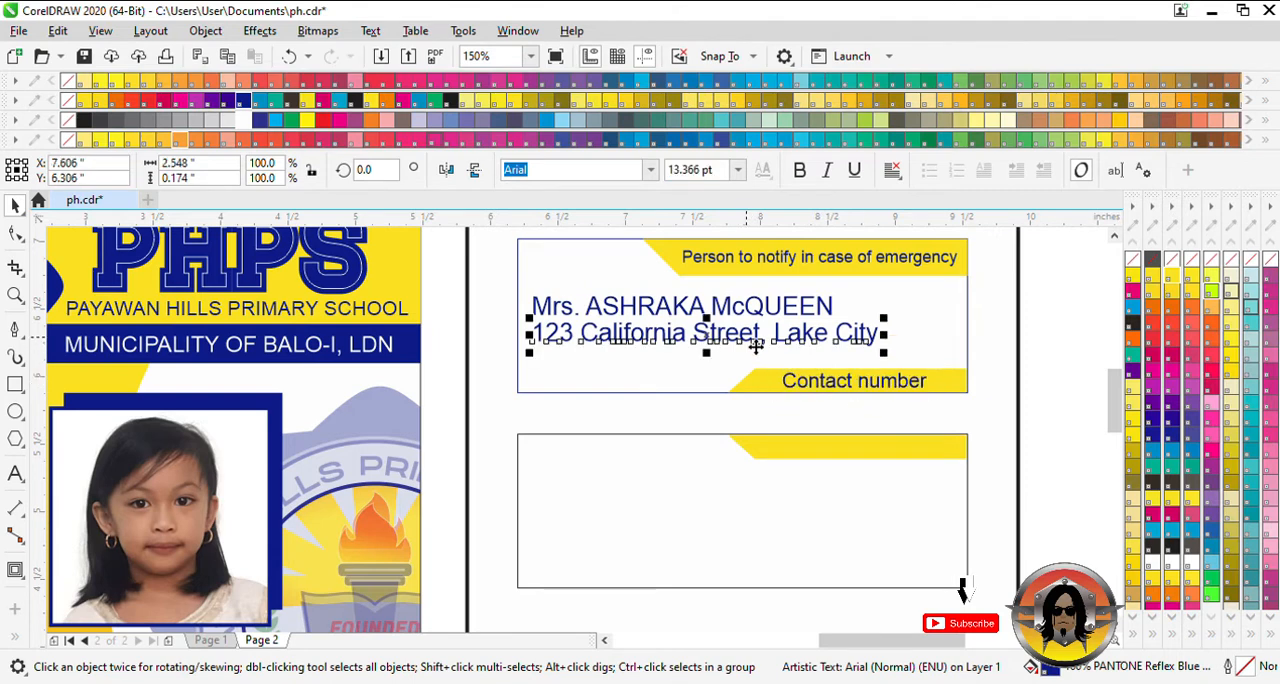
key(Down)
key(Down)
key(Down)
key(Down)
key(Down)
click(741, 308)
key(Down)
key(Down)
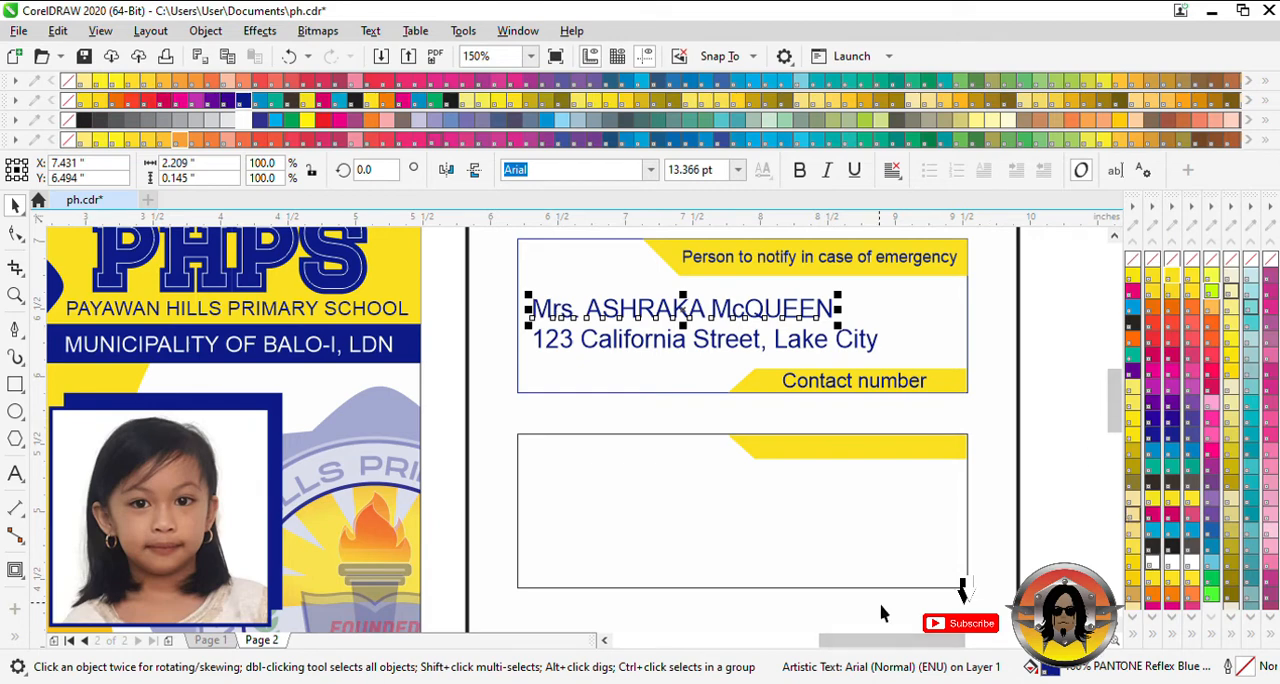
click(1019, 463)
scroll(1020, 463, down, 3)
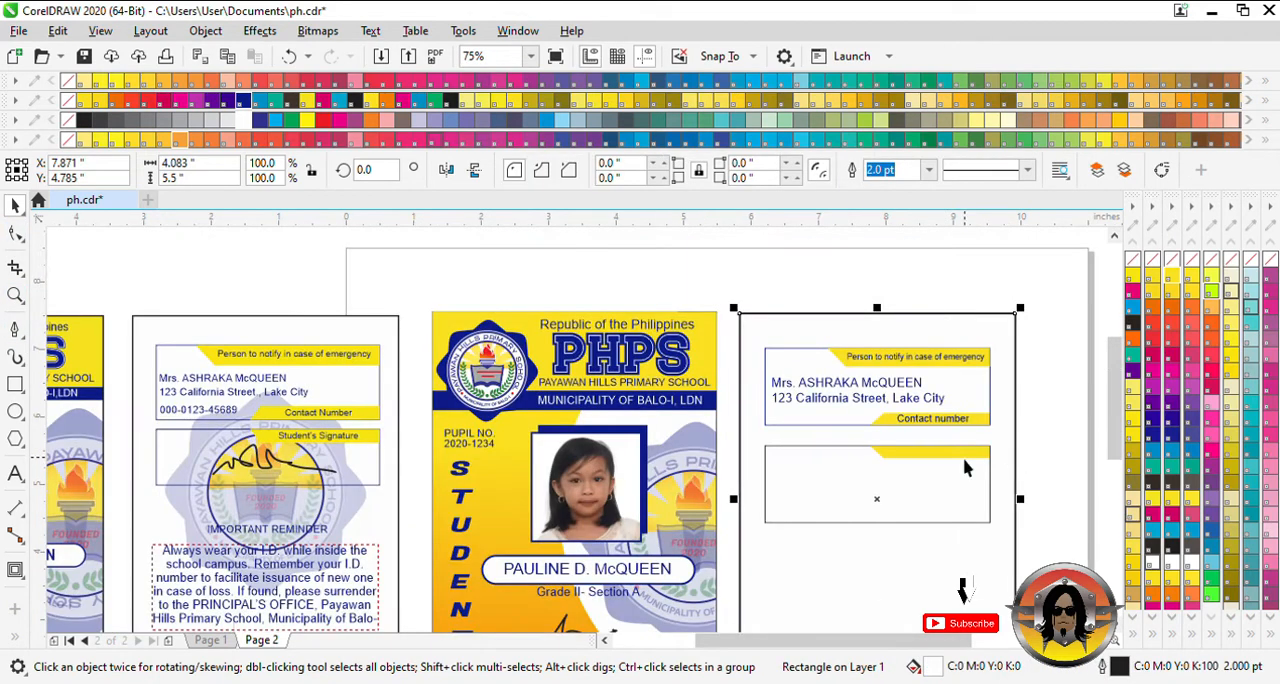
- Add an Arial text line with the emergency contact's phone number below the address line
click(15, 473)
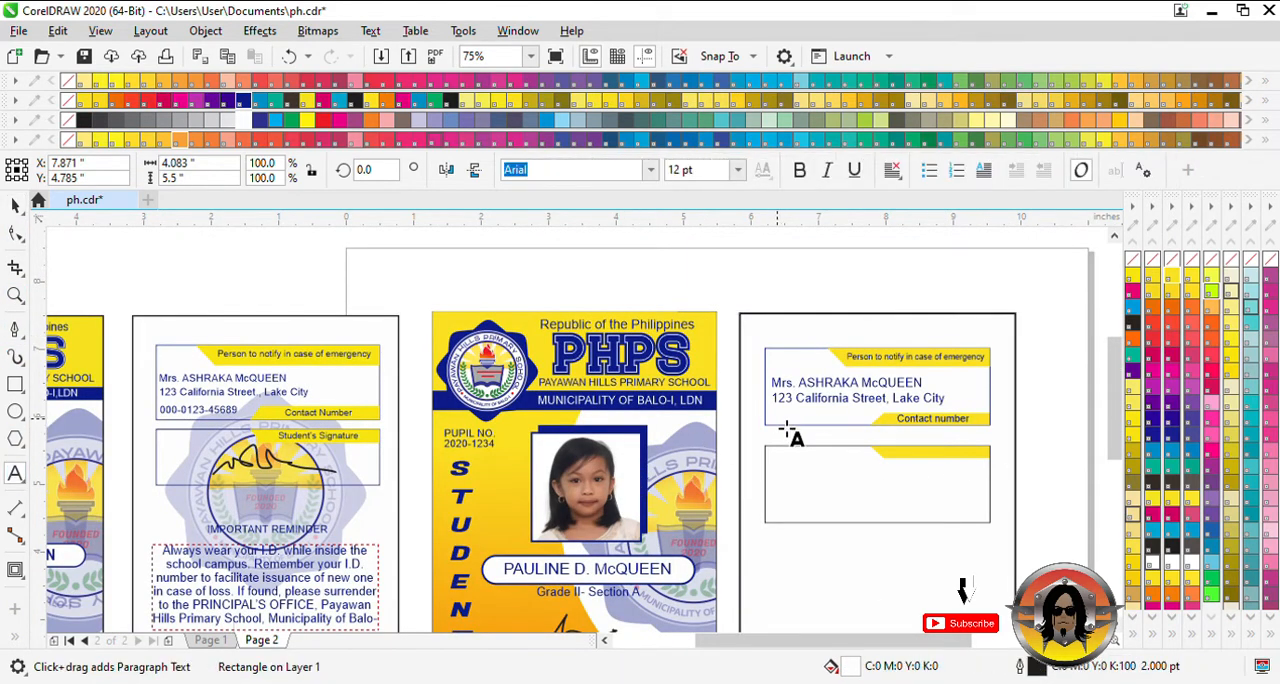
click(777, 418)
text(000-012345689)
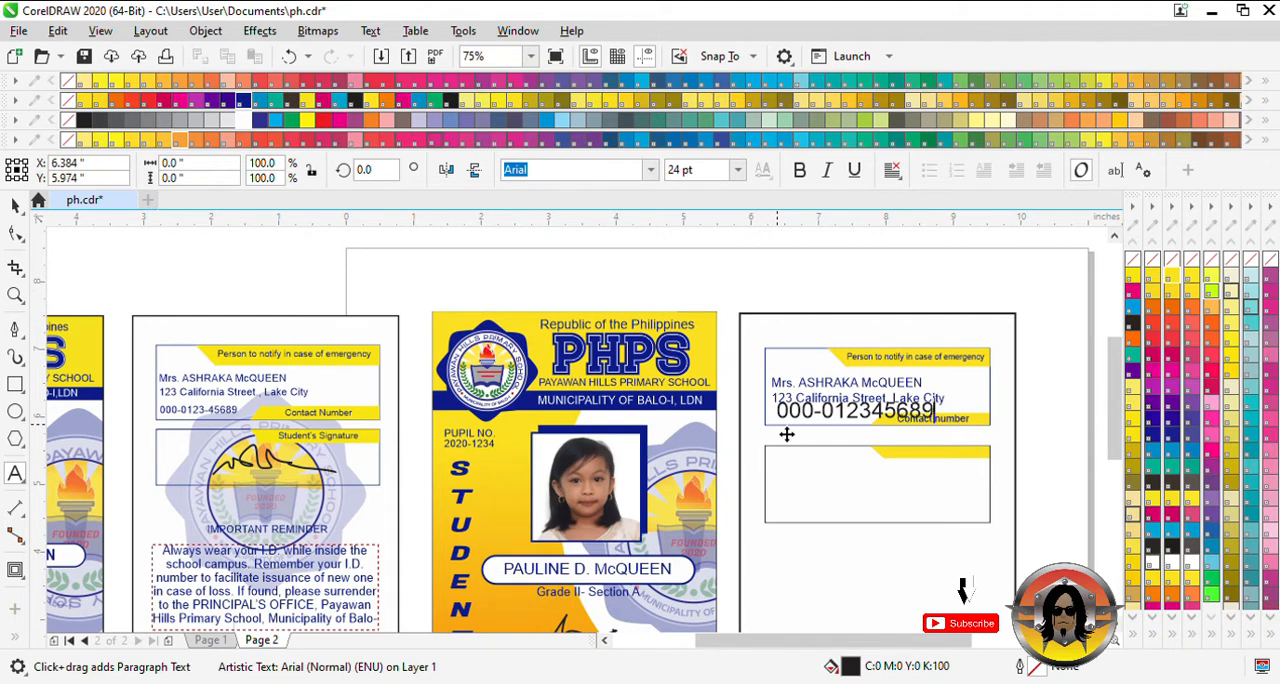
- Shrink the phone number to about 15 pt, place it beside the "Contact number" tab and color it dark blue
click(15, 205)
drag(953, 435, 932, 425)
drag(849, 413, 847, 425)
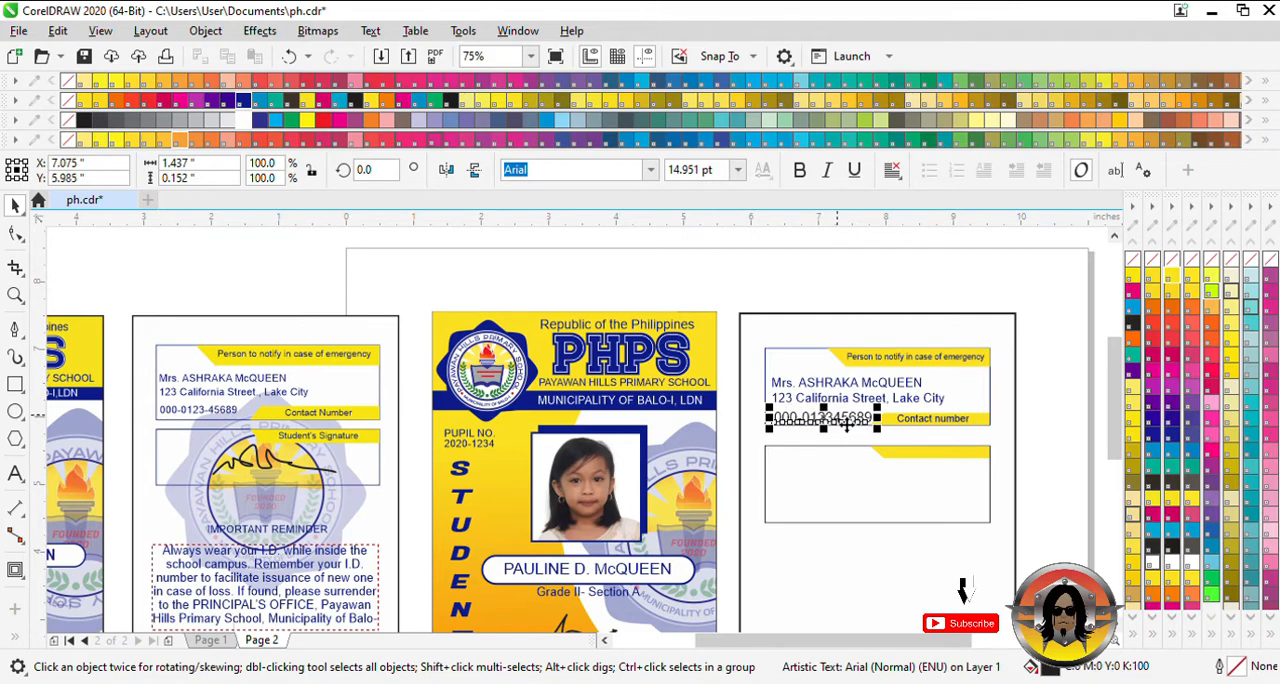
click(243, 101)
click(821, 331)
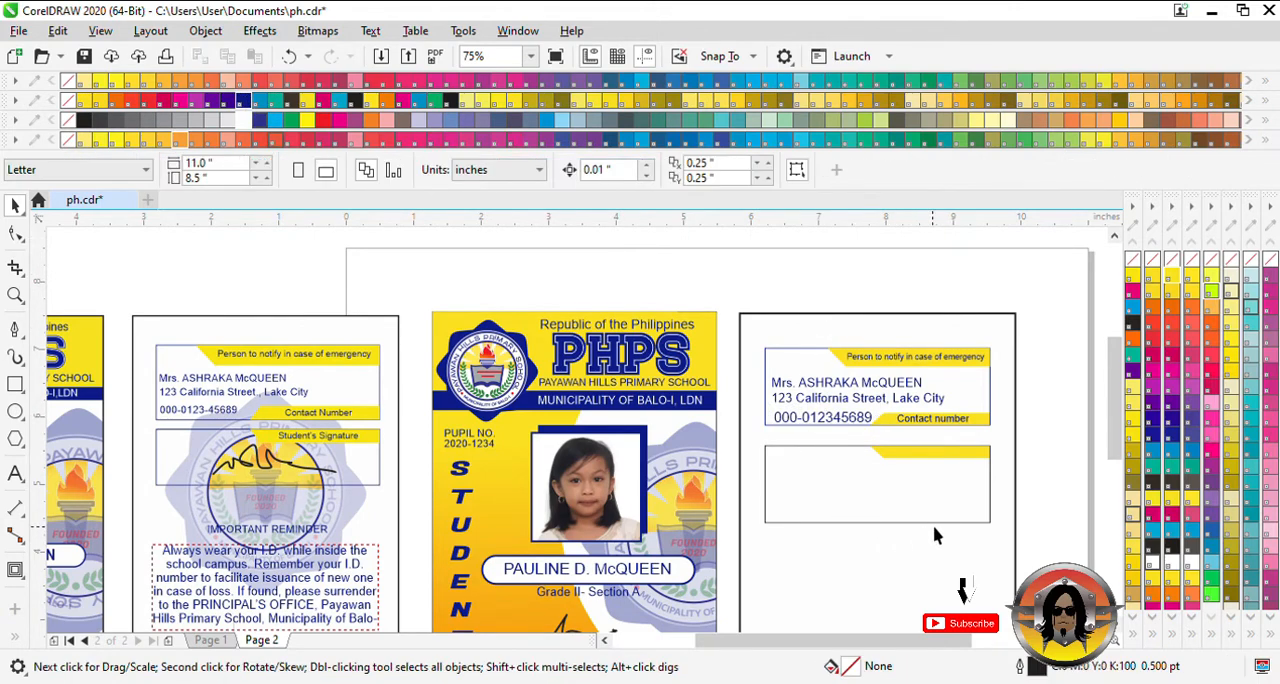
scroll(337, 590, down, 1)
scroll(336, 595, down, 2)
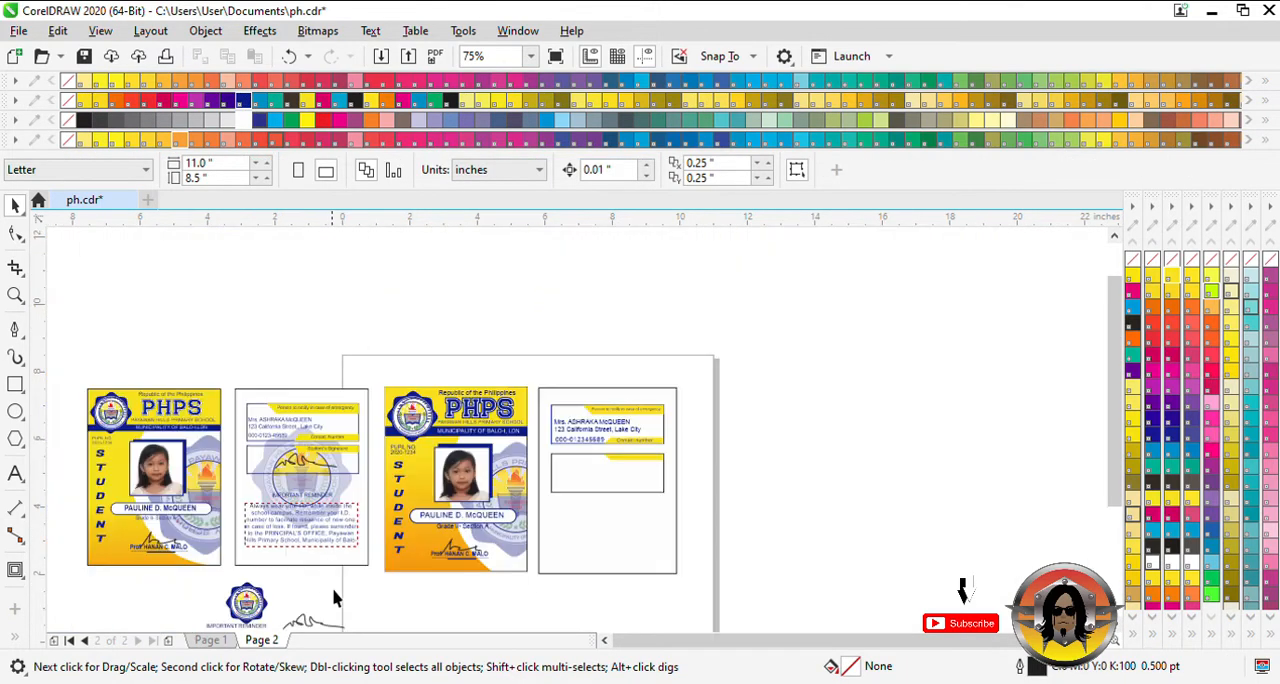
drag(300, 625, 597, 468)
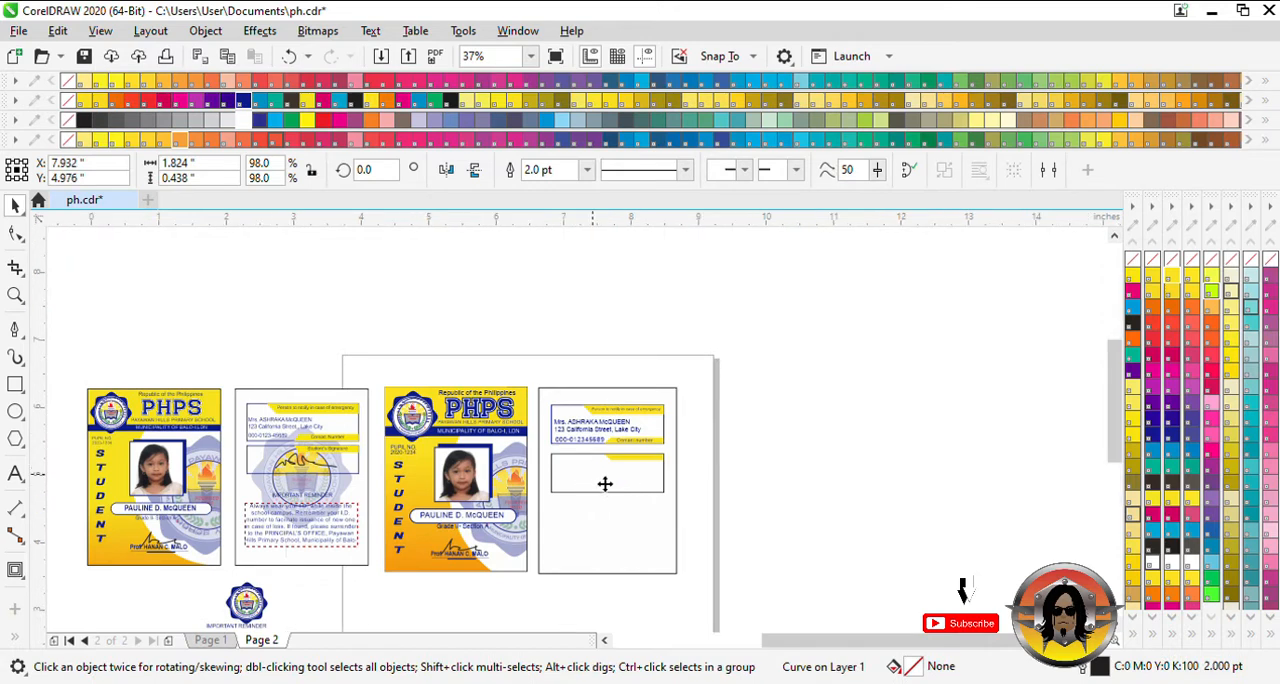
scroll(597, 468, up, 2)
key(ctrl+z)
scroll(598, 500, down, 1)
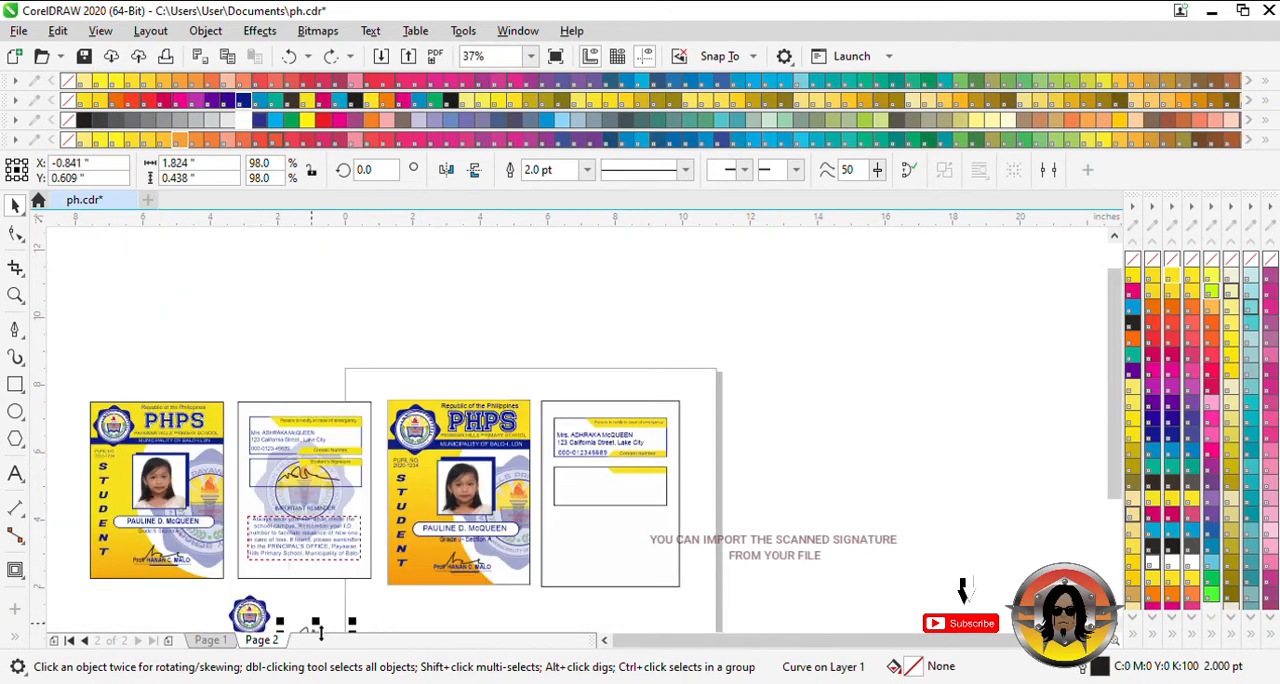
- Move the spare handwritten signature from below the reference cards into the back card's lower box
drag(313, 627, 700, 516)
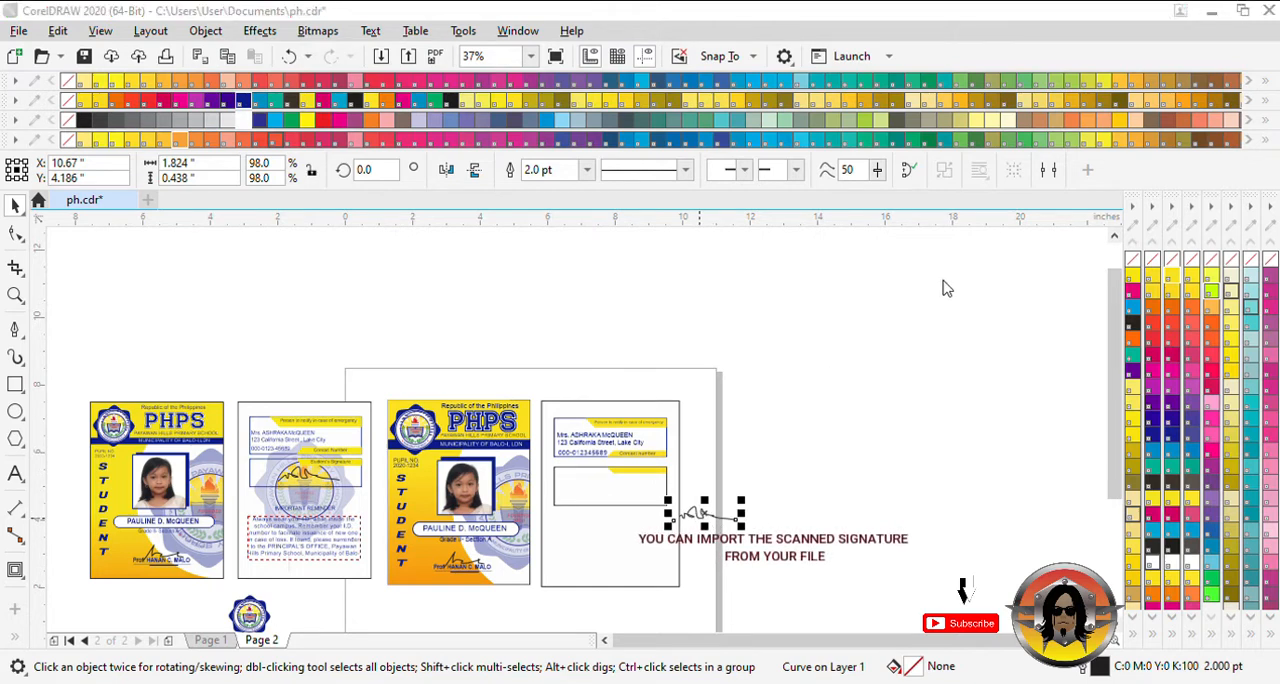
mouse_move(700, 516)
mouse_down()
mouse_move(605, 480)
mouse_move(615, 484)
mouse_up()
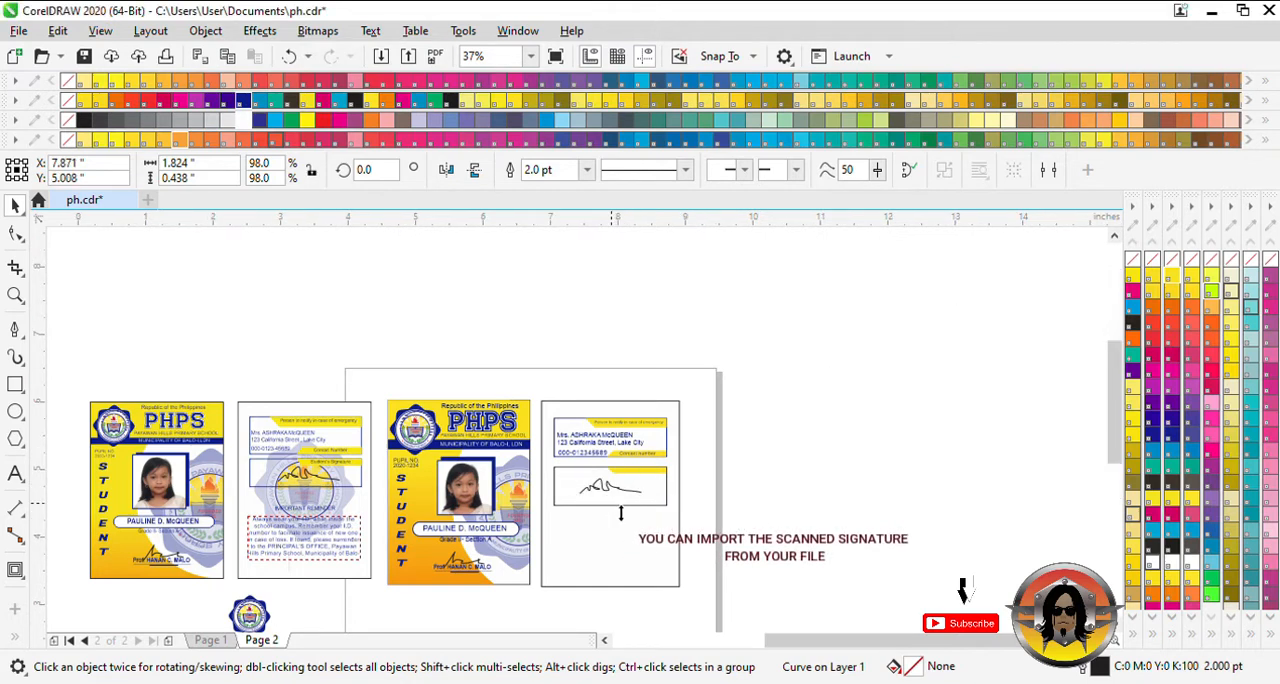
scroll(620, 483, up, 1)
- Add the Arial text "Student's signature" at the yellow tab of the back card's lower box
key(F8)
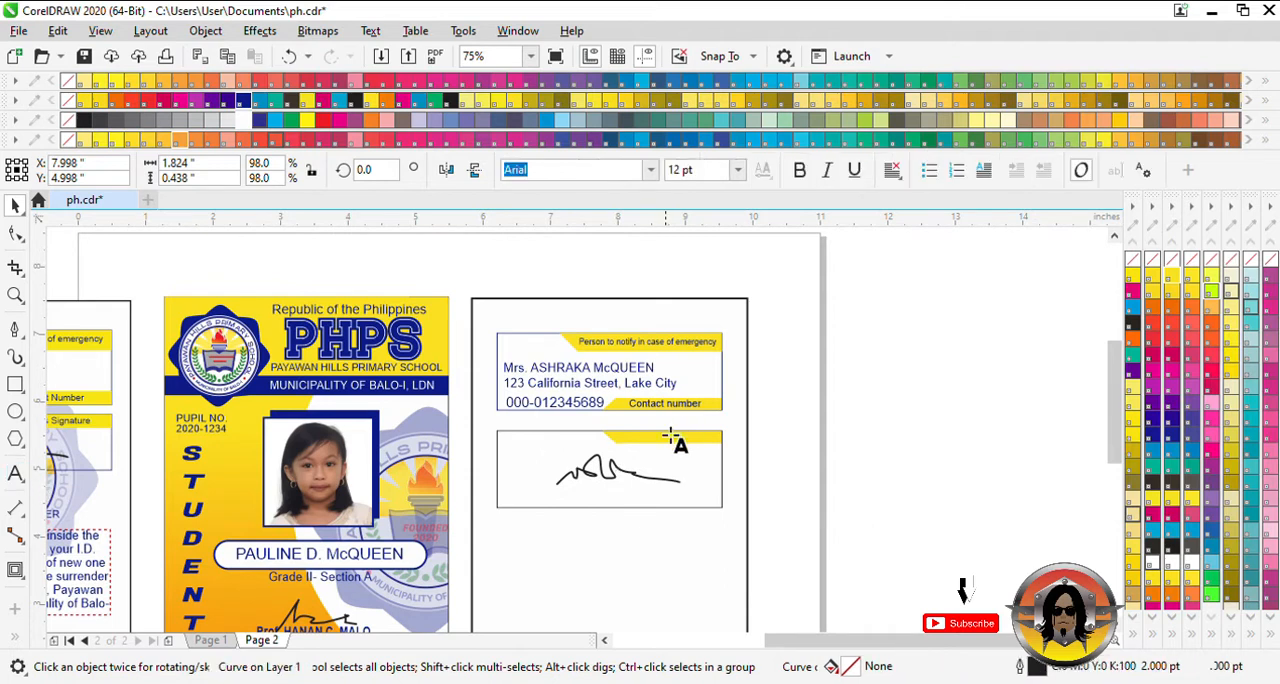
click(634, 446)
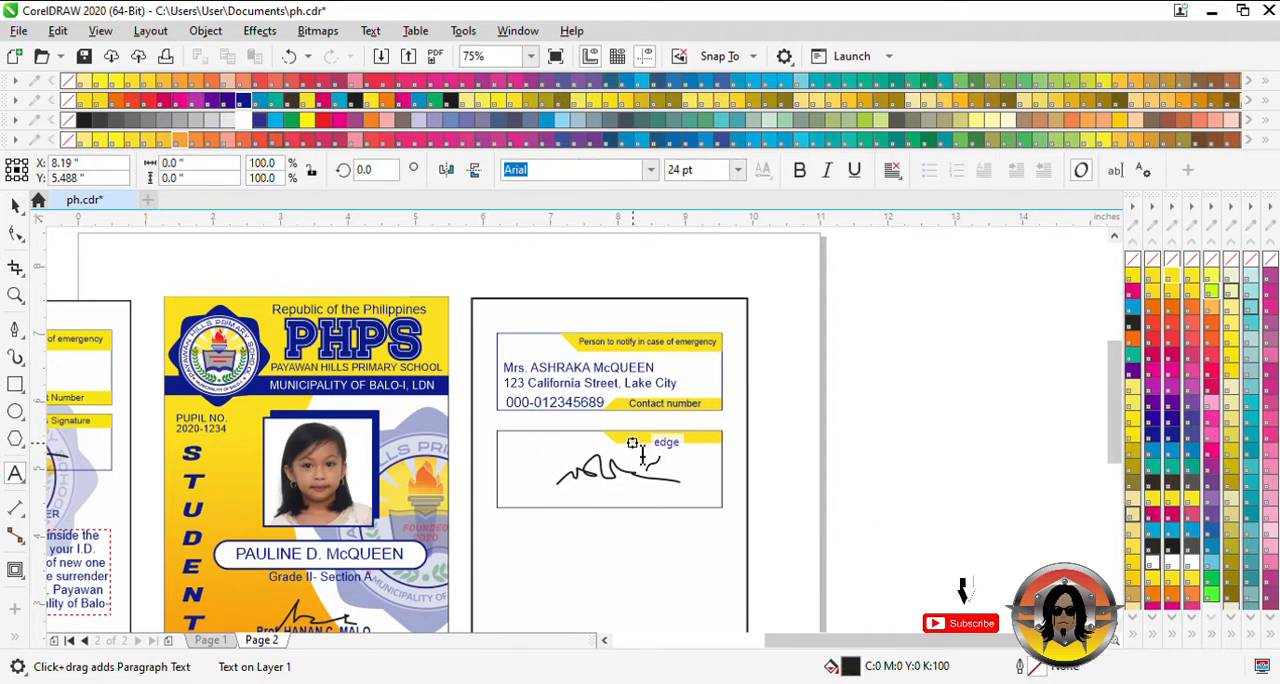
text(Student)
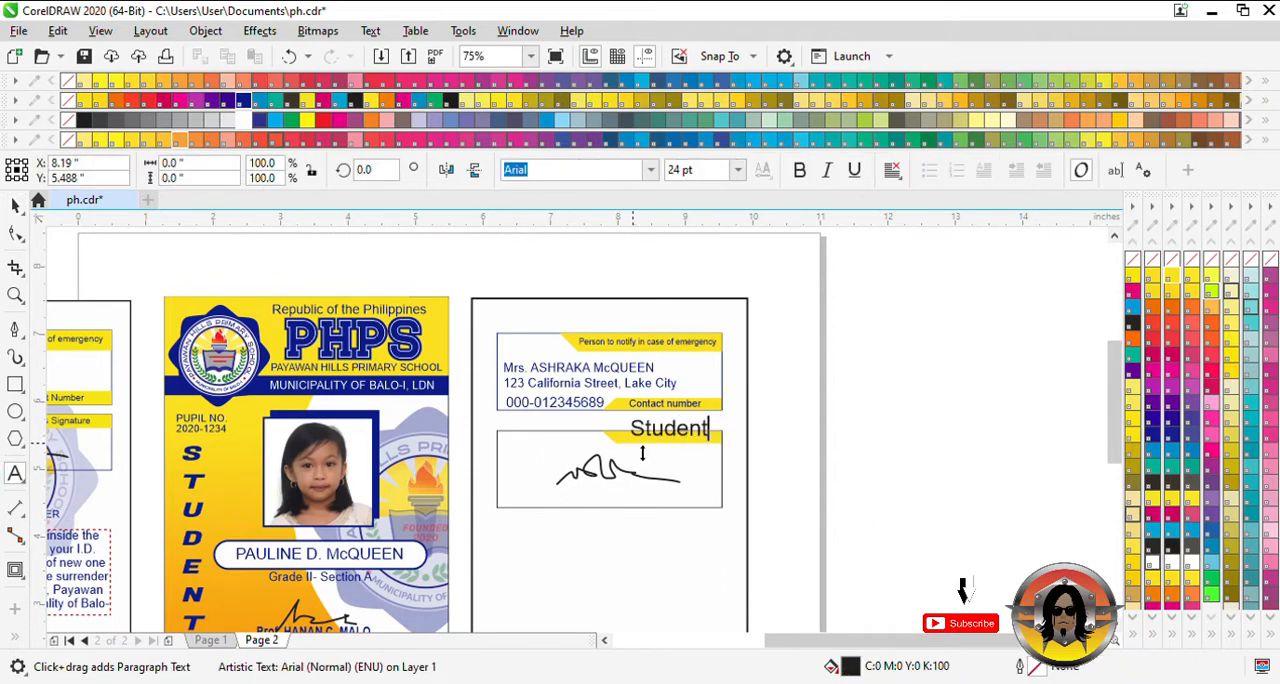
text('s signature)
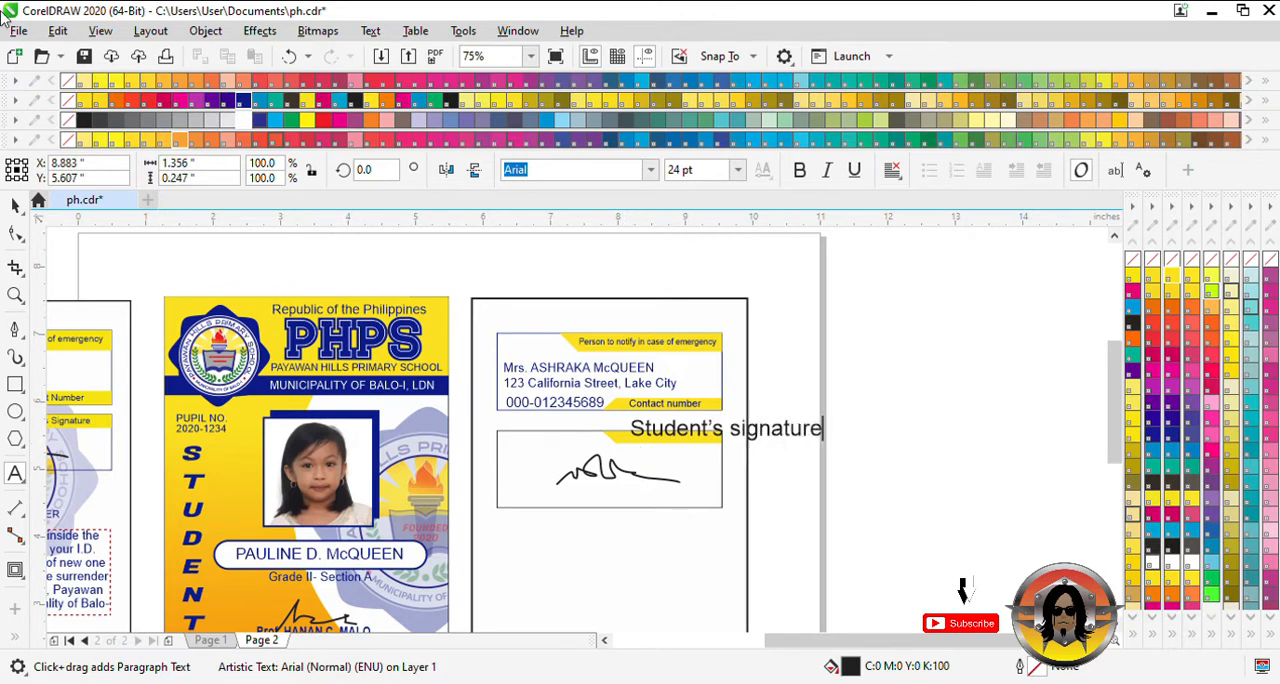
click(15, 206)
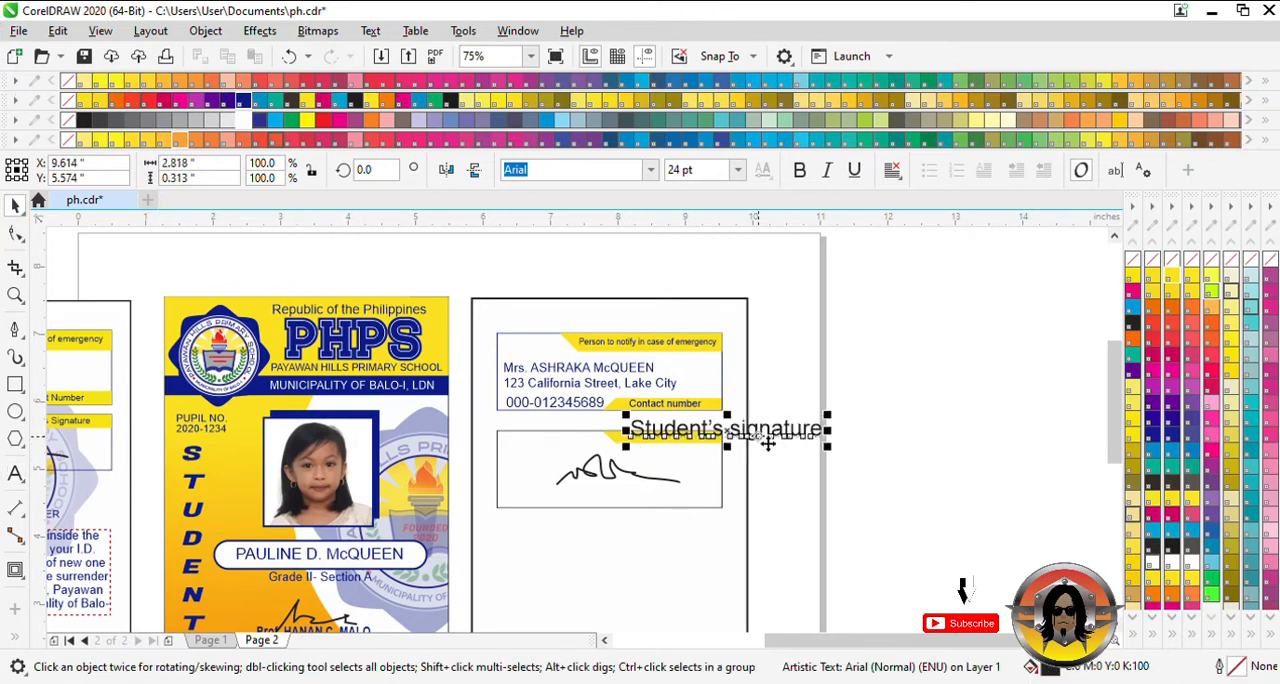
- Shrink the "Student's signature" caption to about 12 pt, fit it on the lower box's yellow tab and color it dark blue
mouse_move(766, 438)
mouse_down()
mouse_move(741, 461)
mouse_move(757, 461)
mouse_up()
scroll(666, 451, up, 1)
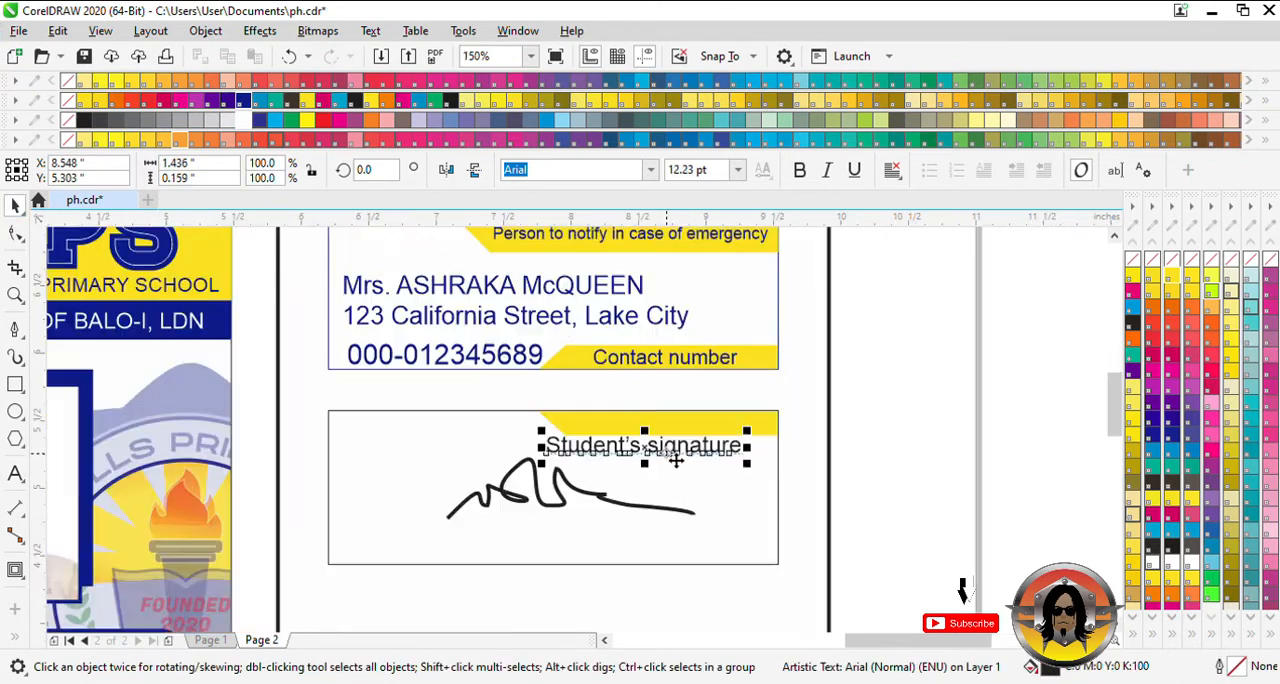
drag(668, 450, 698, 428)
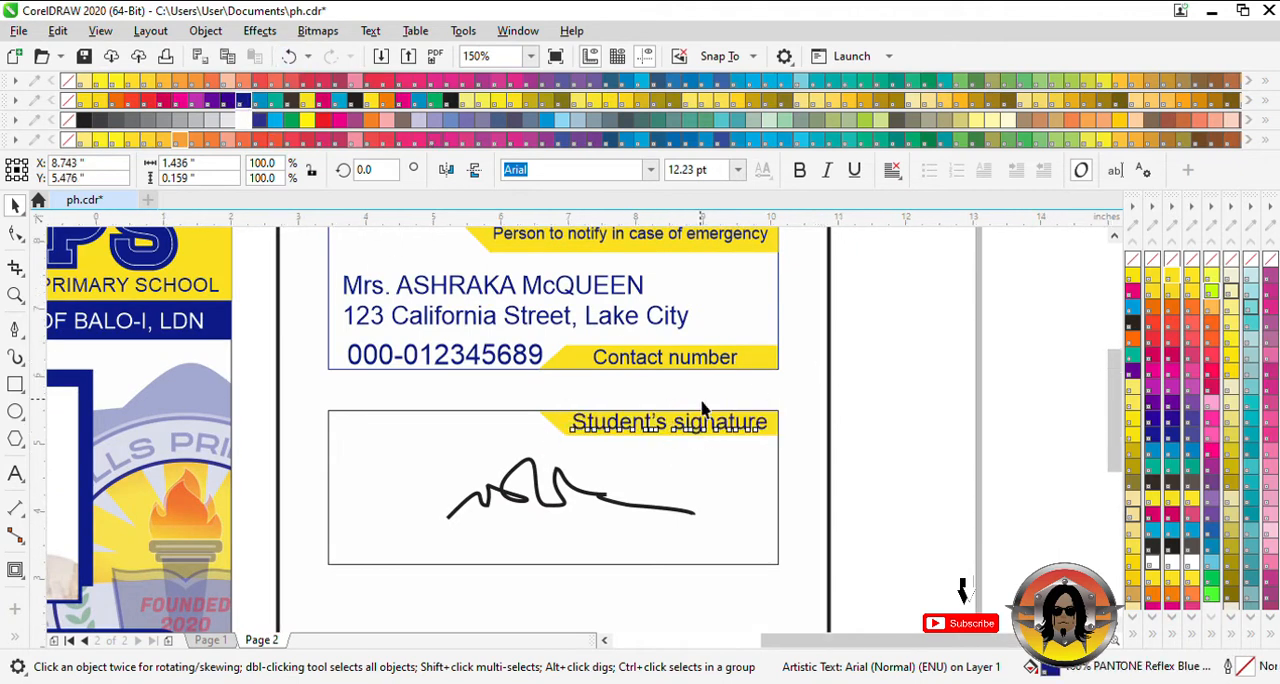
- Move the spare "IMPORTANT REMINDER" heading and its paragraph from below the reference cards to beneath the back card's signature box
scroll(703, 410, down, 1)
scroll(820, 551, down, 1)
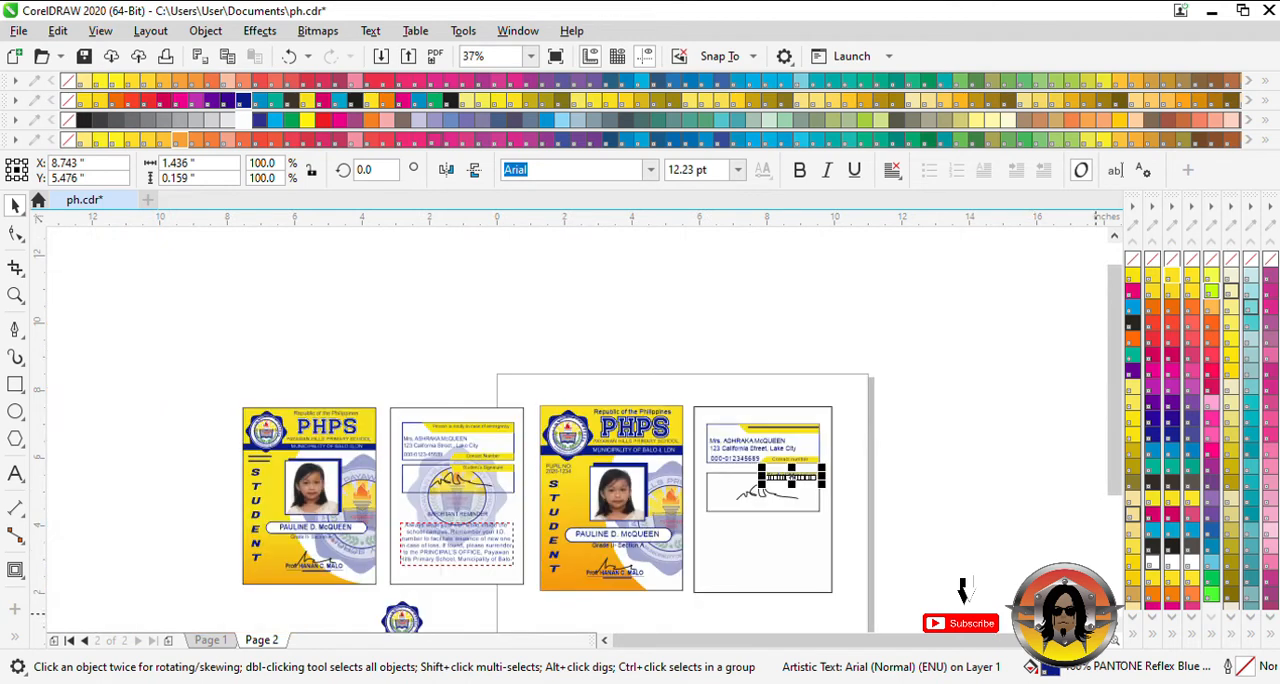
click(363, 580)
drag(363, 580, 754, 461)
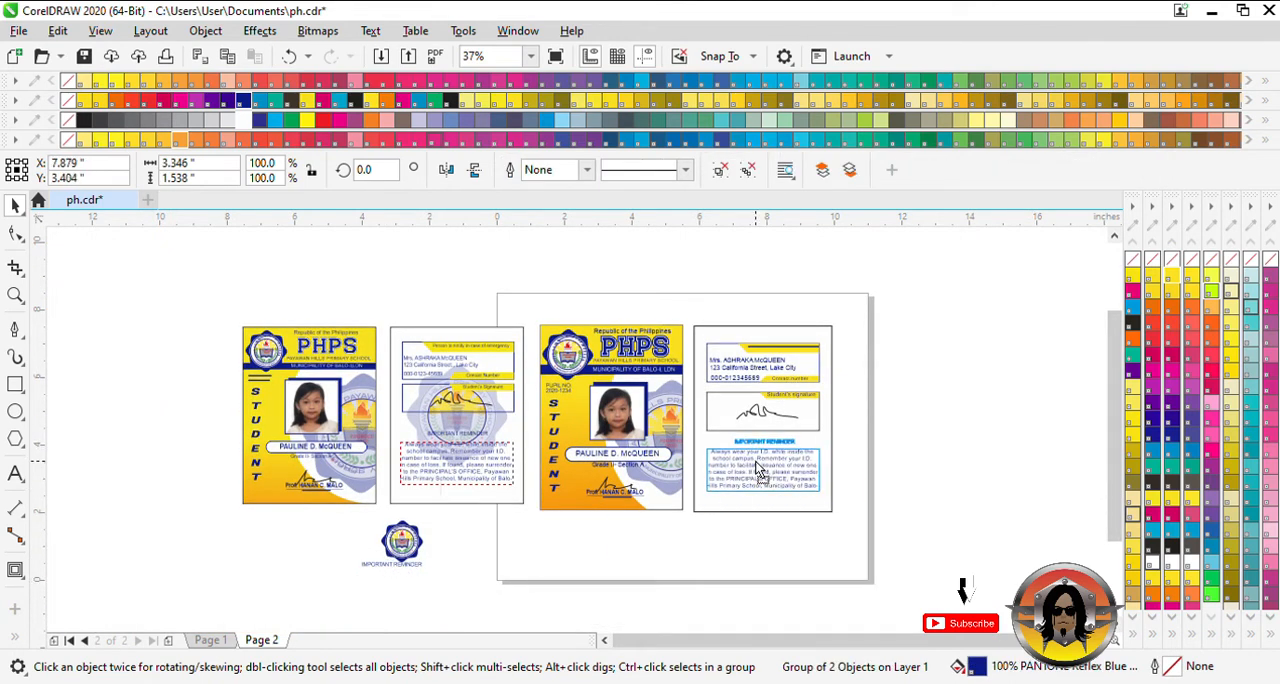
key(ctrl+z)
mouse_move(430, 583)
mouse_down()
mouse_move(804, 495)
mouse_move(749, 480)
mouse_move(758, 488)
mouse_up()
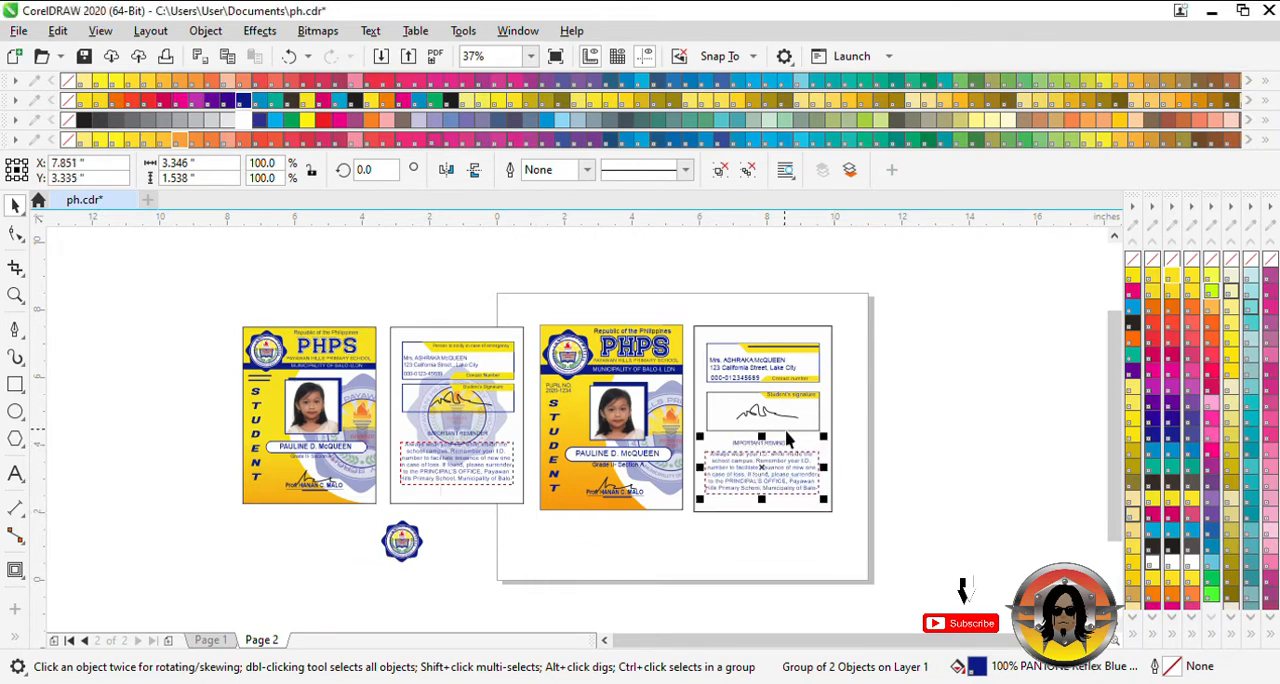
- Enlarge the spare school logo to about 3.575 in beside the back card and apply a uniform transparency of about 51
drag(392, 541, 969, 527)
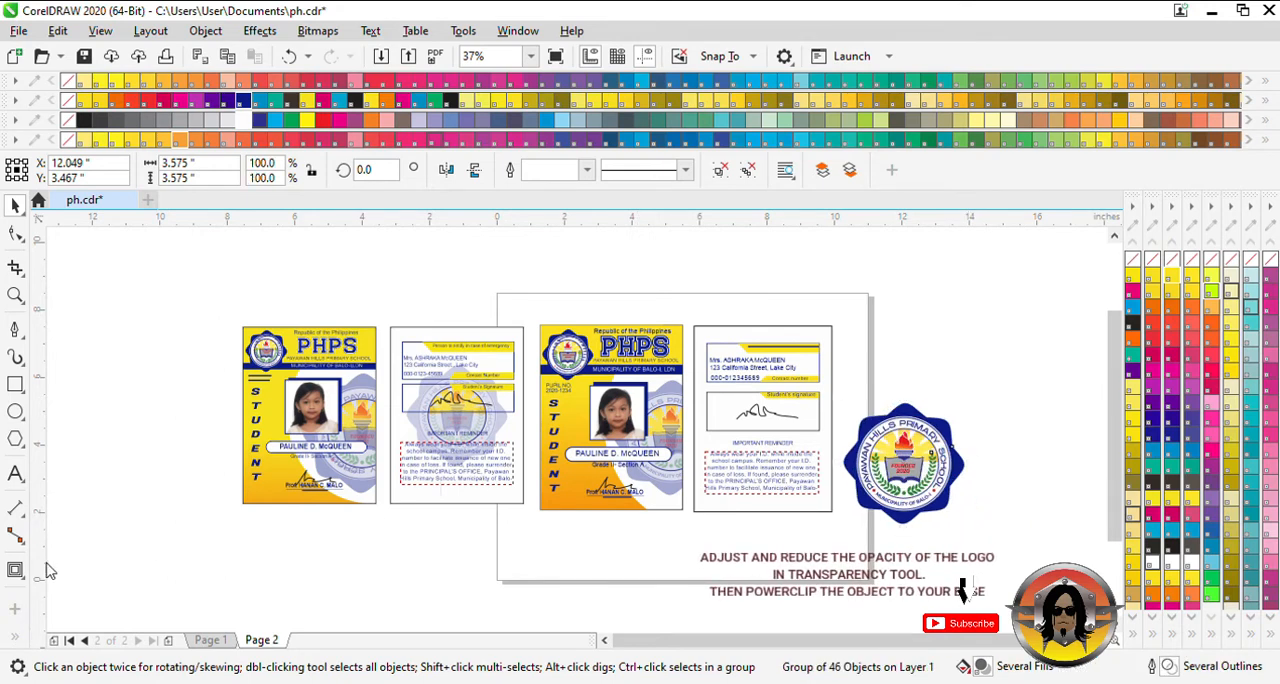
click(15, 570)
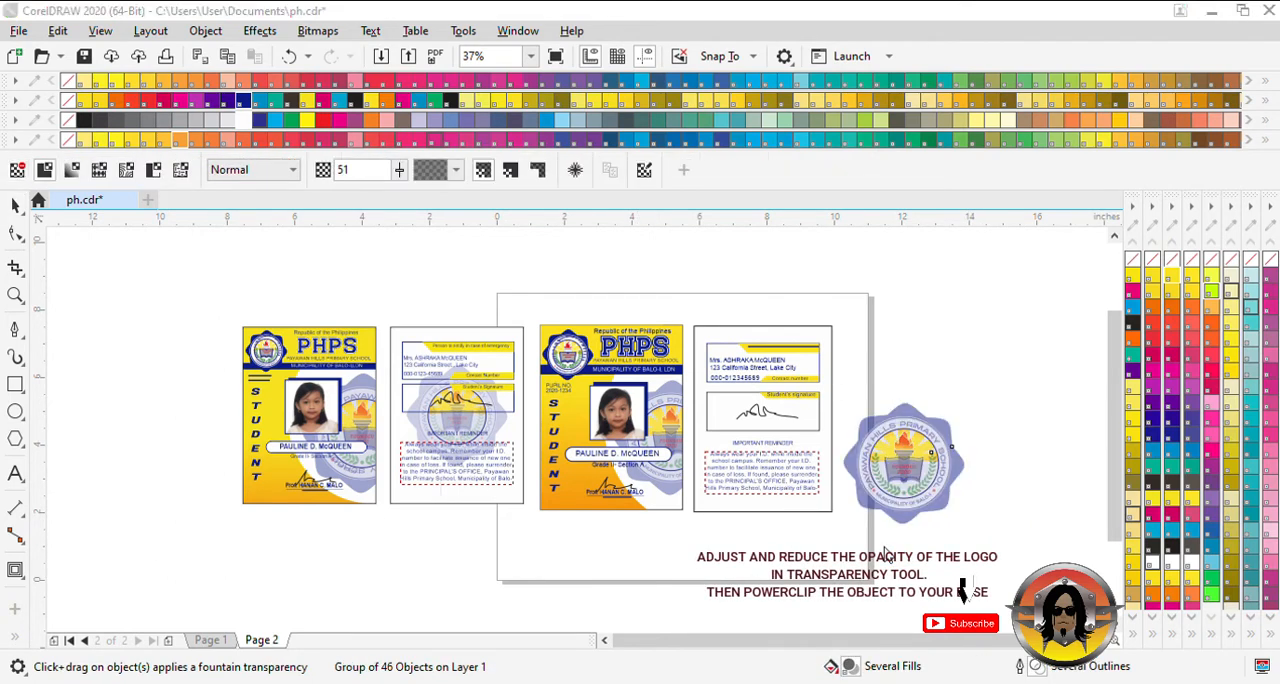
drag(888, 548, 891, 548)
key(space)
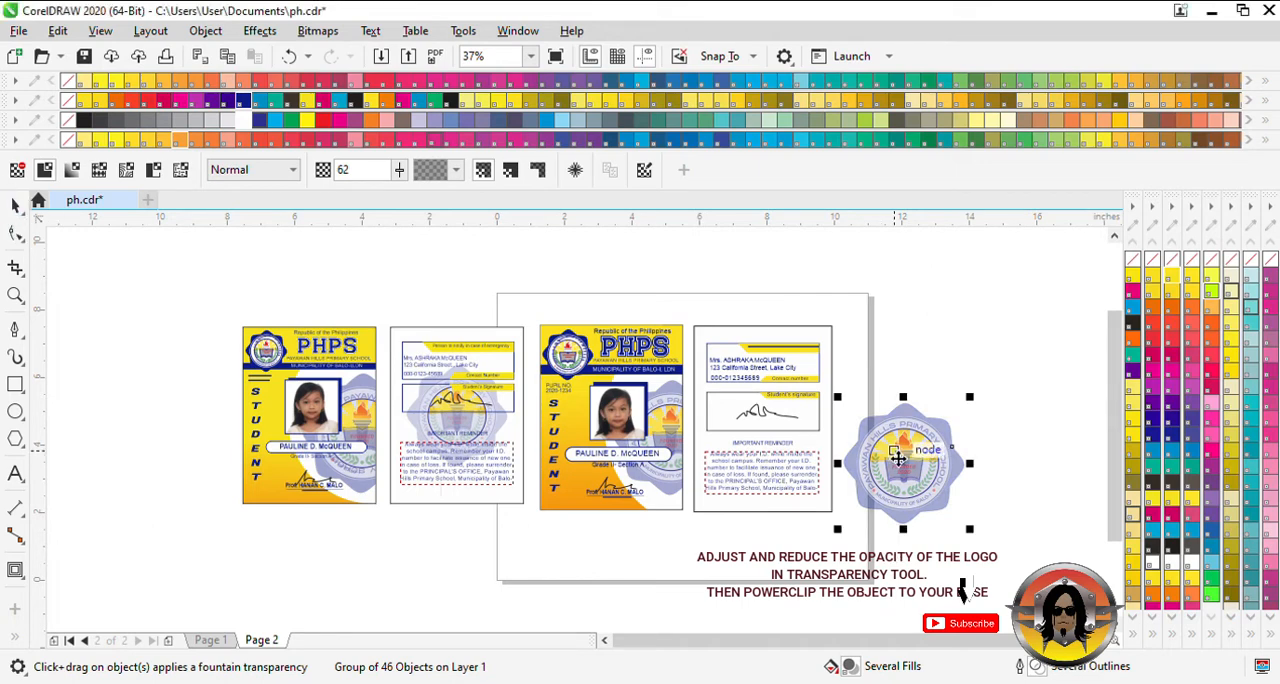
drag(925, 462, 784, 419)
key(ctrl+z)
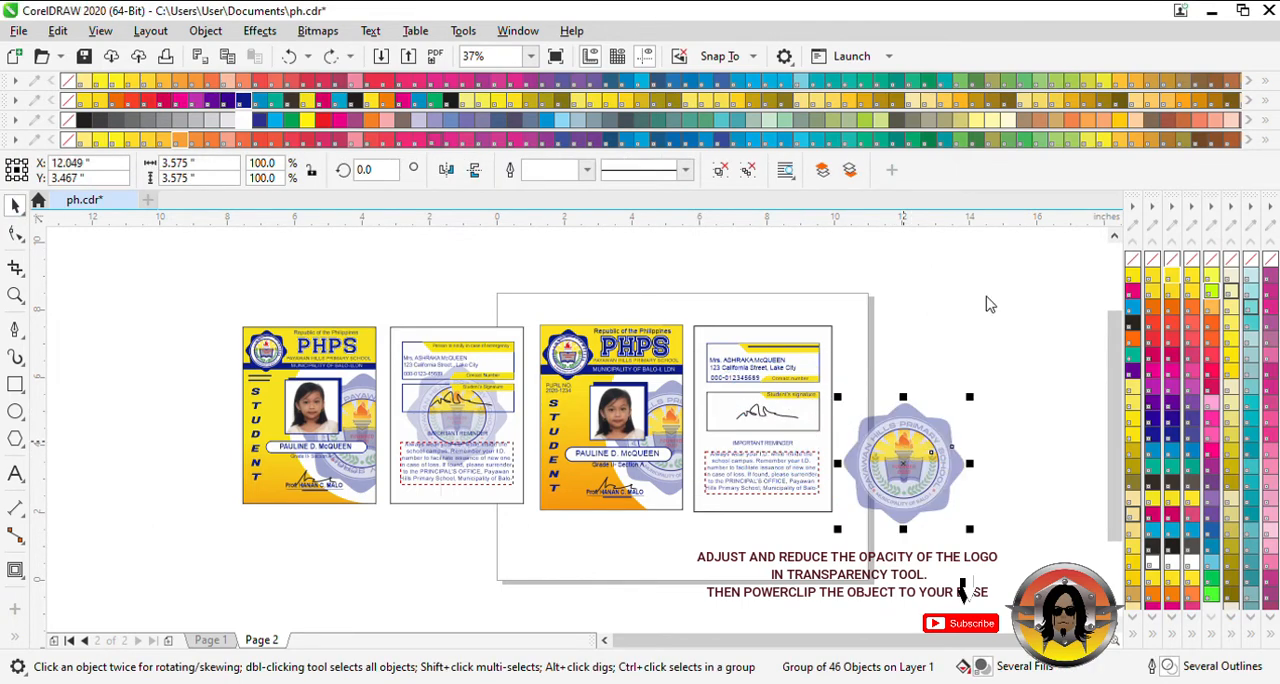
- PowerClip the faded logo inside the back card's rectangle and reduce it to about 3.3 in within the frame
key(ctrl+1)
click(832, 388)
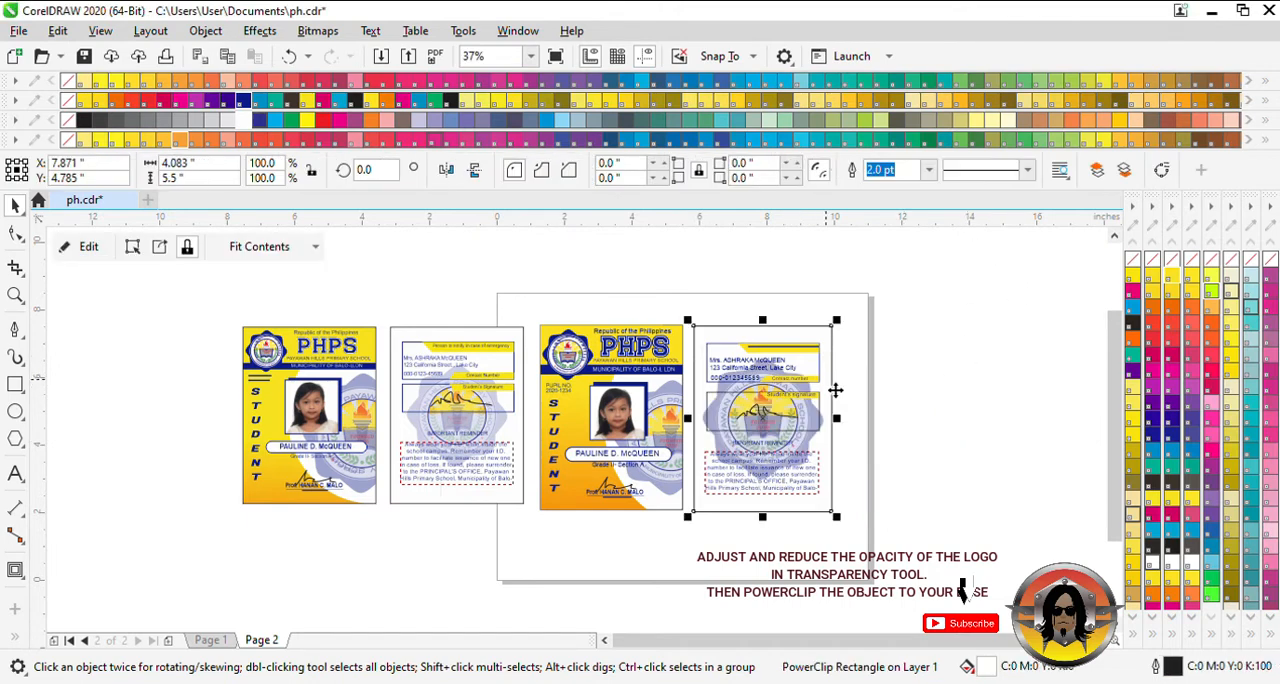
click(86, 247)
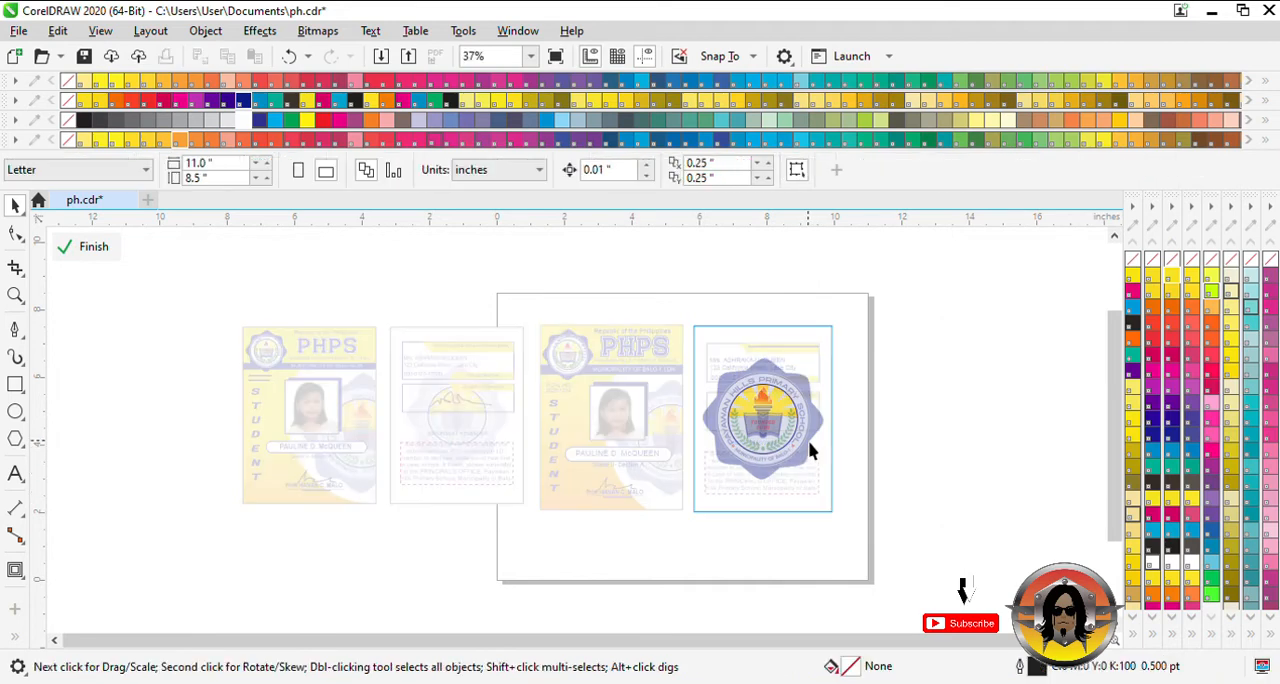
click(798, 438)
drag(828, 482, 820, 477)
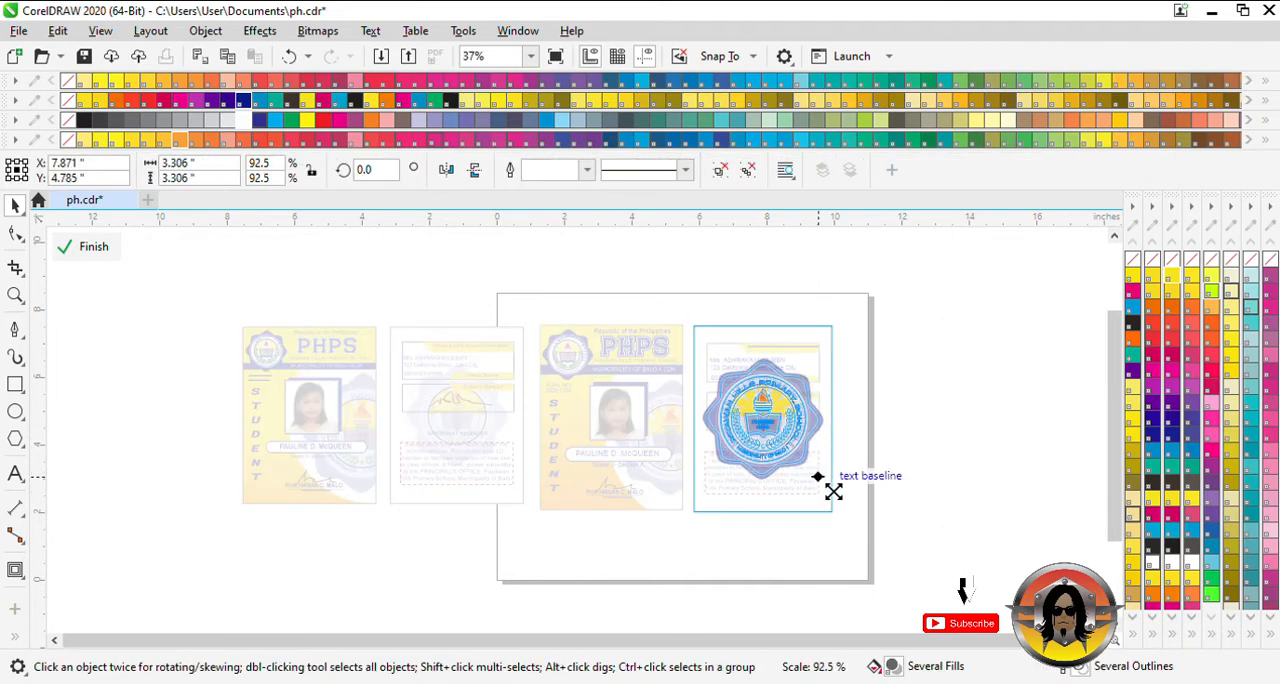
click(90, 250)
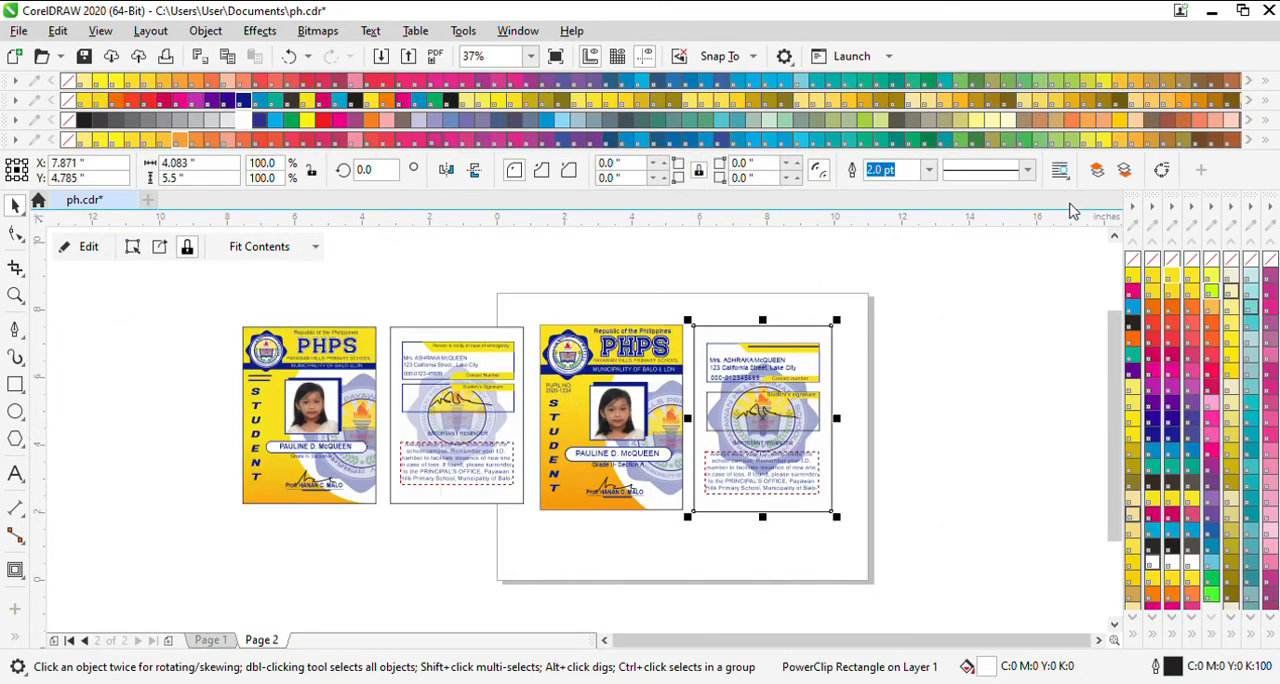